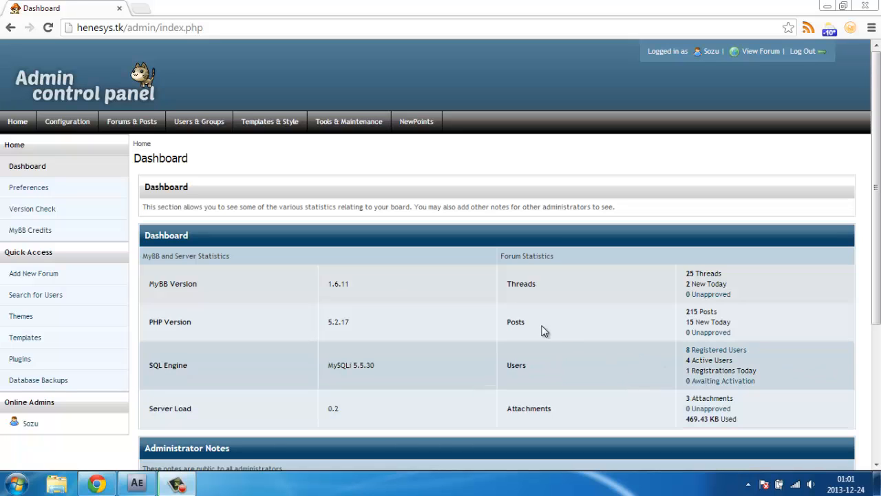
- Open the public forum view, look over its list of boards including the Creative section, and close that page
left_click(754, 52)
scroll(222, 244, "down", 4)
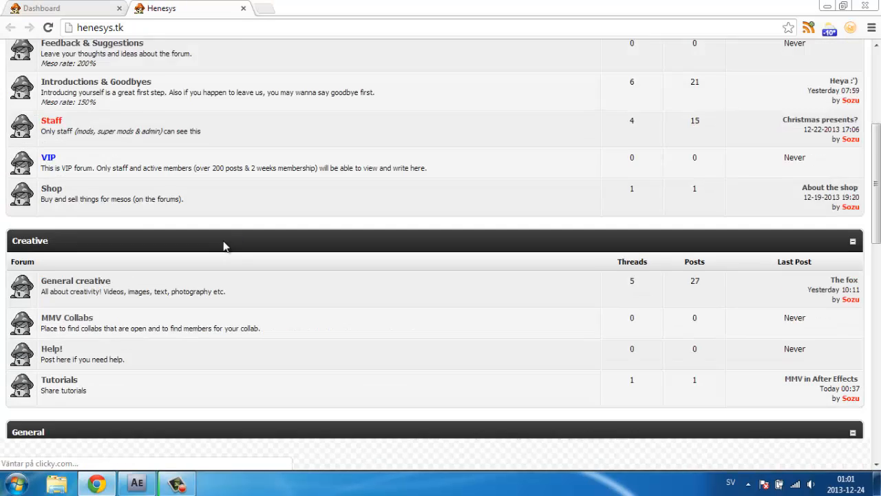
scroll(223, 245, "up", 4)
left_click(240, 9)
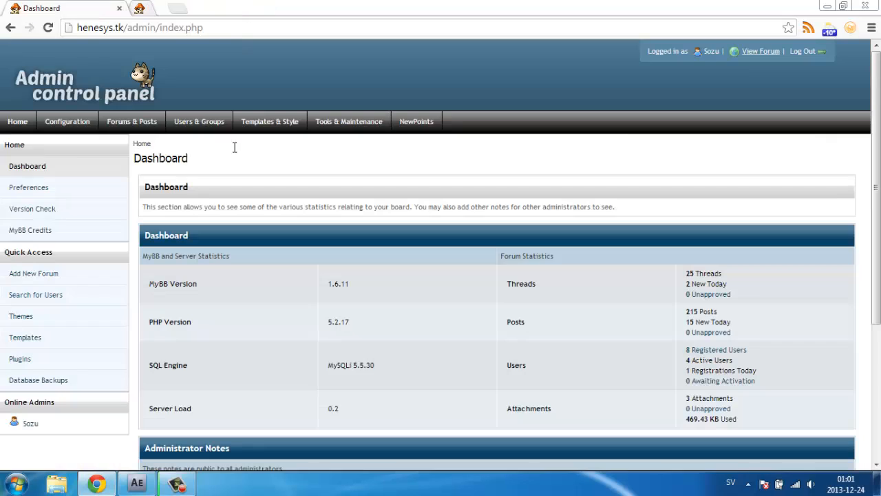
- Switch to Adobe After Effects and examine the existing INTRO composition and its timeline
left_click(137, 484)
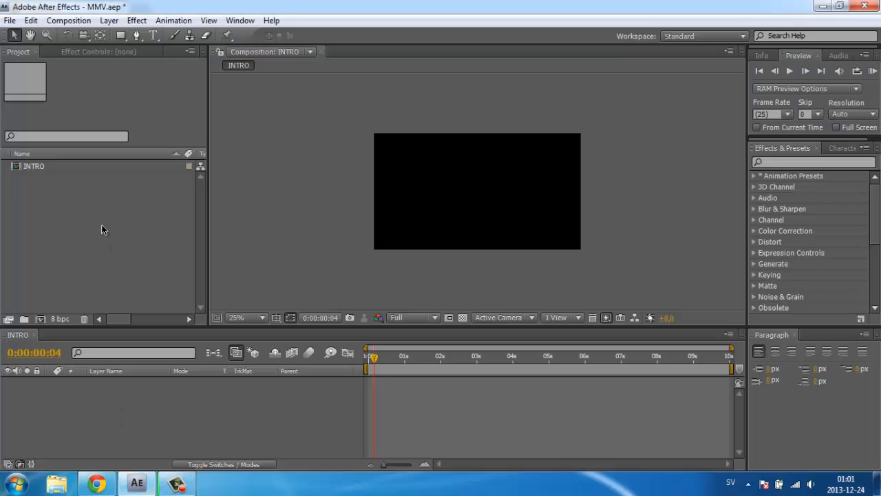
left_click(67, 167)
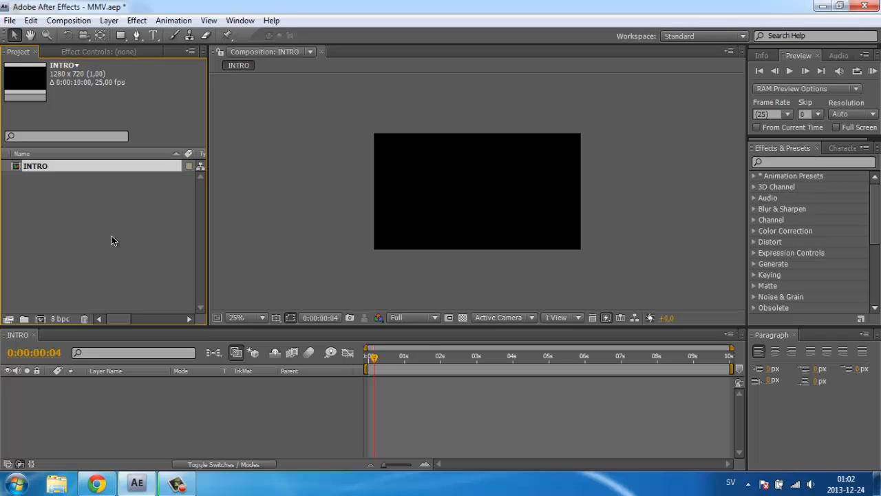
left_click(86, 206)
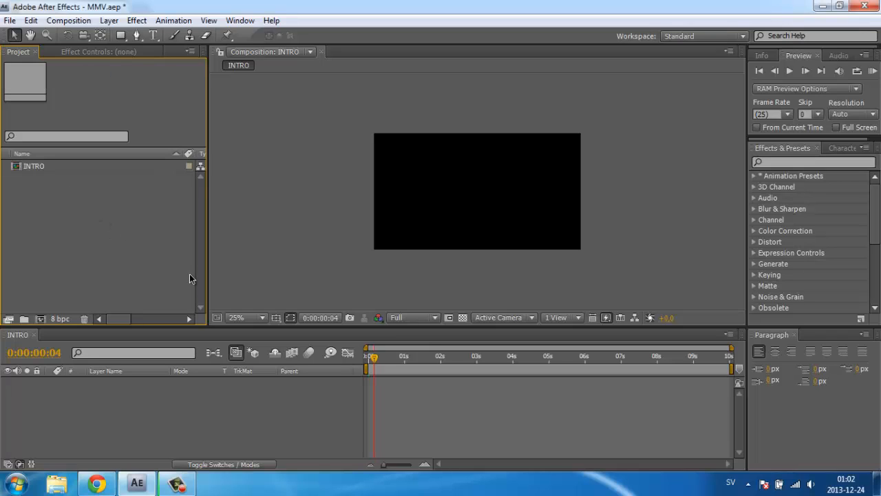
mouse_move(482, 357)
left_mouse_down()
mouse_move(528, 357)
mouse_move(466, 358)
left_mouse_up()
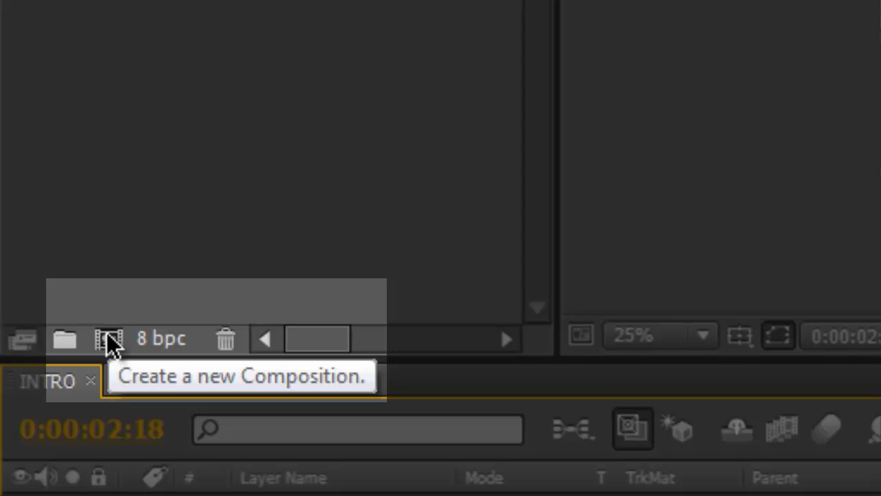
- Create a new composition named Scene1 with a duration of 30 seconds, keeping the HDV/HDTV 720 25 preset
left_click(109, 340)
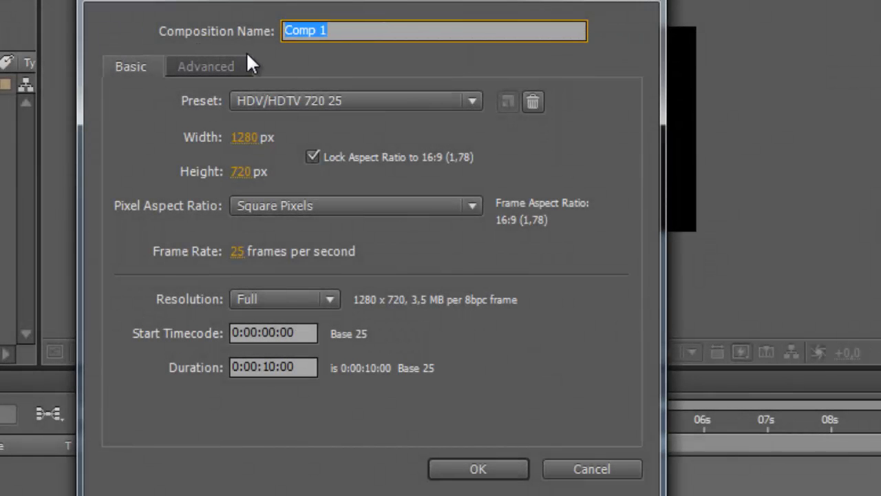
type("Scene1")
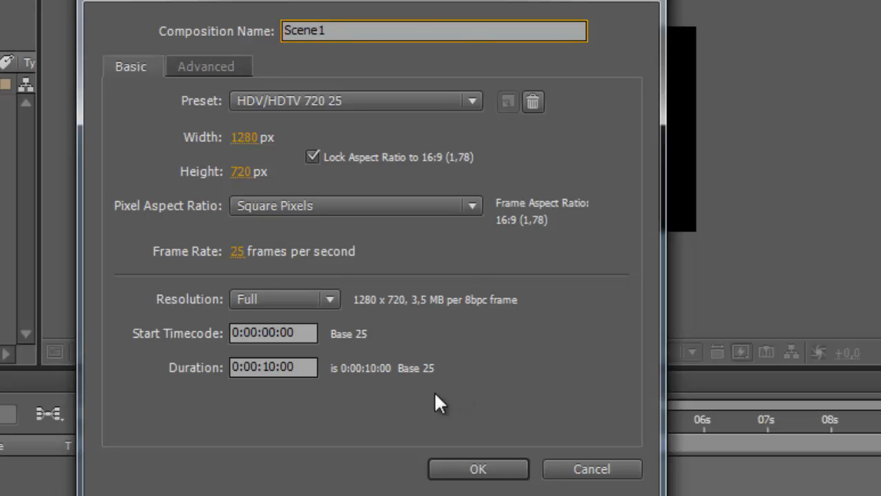
left_click(301, 370)
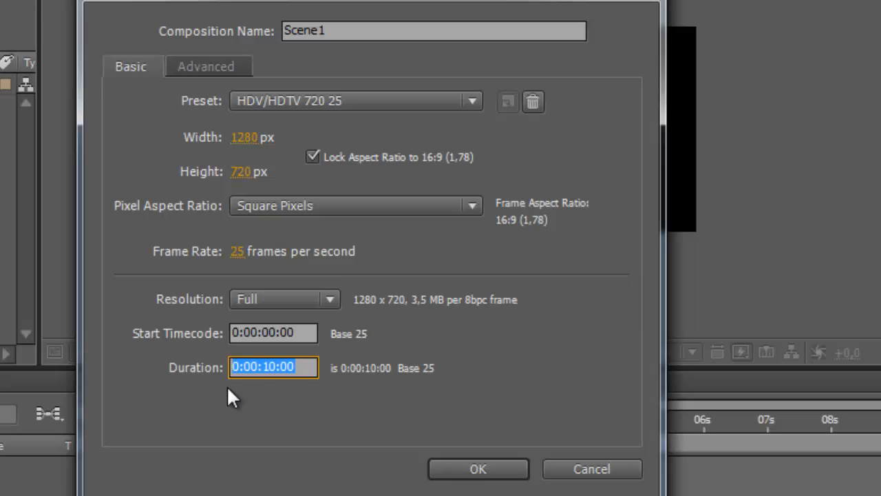
type("30.")
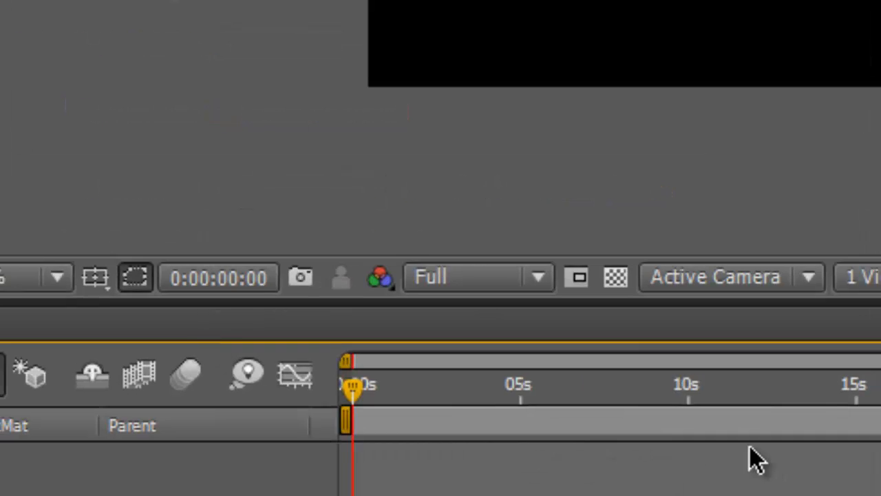
- Scrub through the Scene1 timeline, return the playhead close to the start, and check the composition in the project
mouse_move(630, 390)
left_mouse_down()
mouse_move(659, 391)
mouse_move(615, 393)
left_mouse_up()
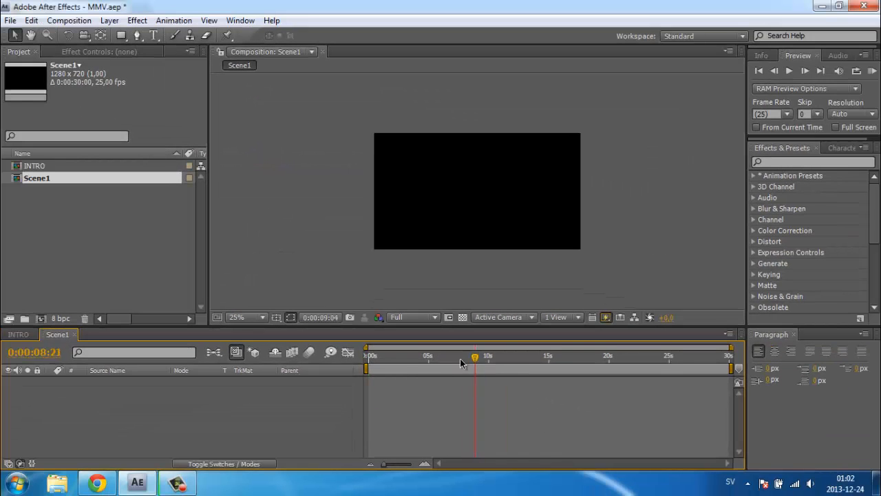
left_click_drag(461, 363, 374, 365)
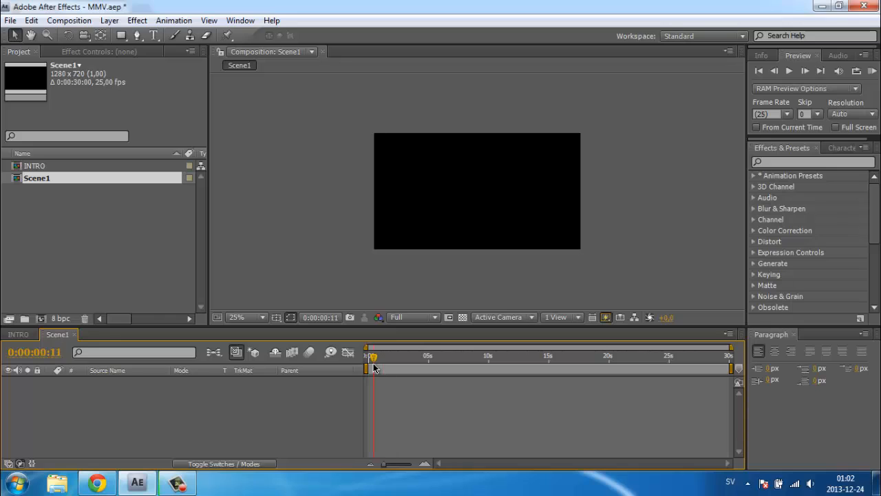
left_click(53, 202)
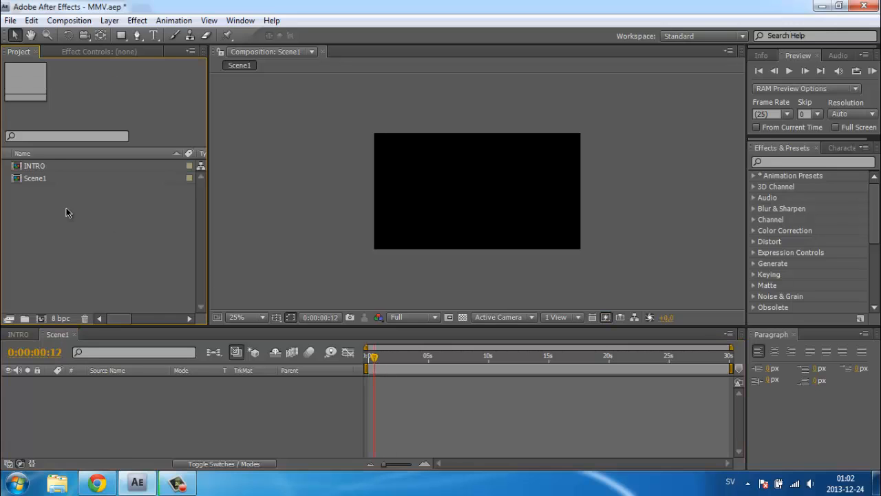
left_click(55, 180)
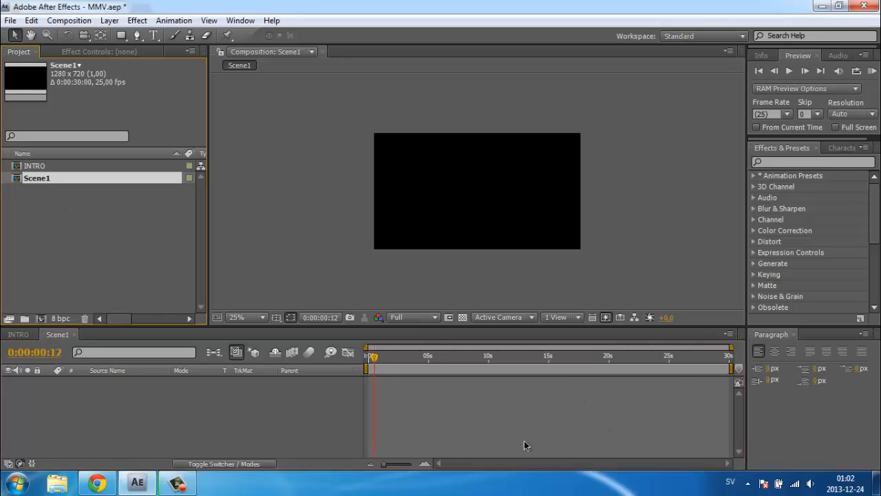
left_click(65, 300)
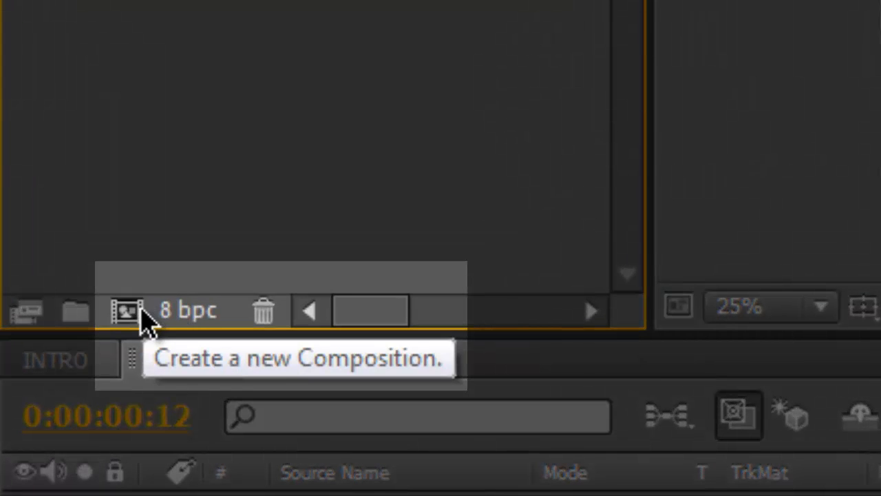
- Create a new composition named FINAL with a duration of 3 minutes, keeping the HDV/HDTV 720 25 preset
left_click(140, 314)
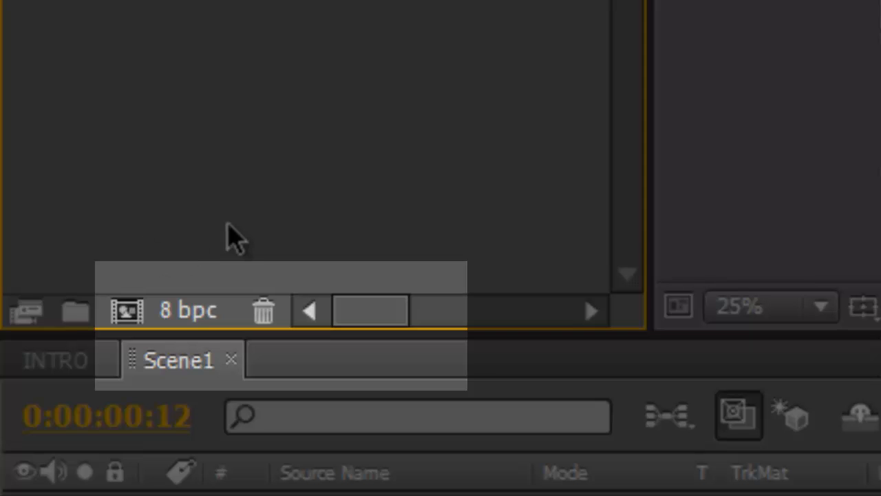
left_click(136, 312)
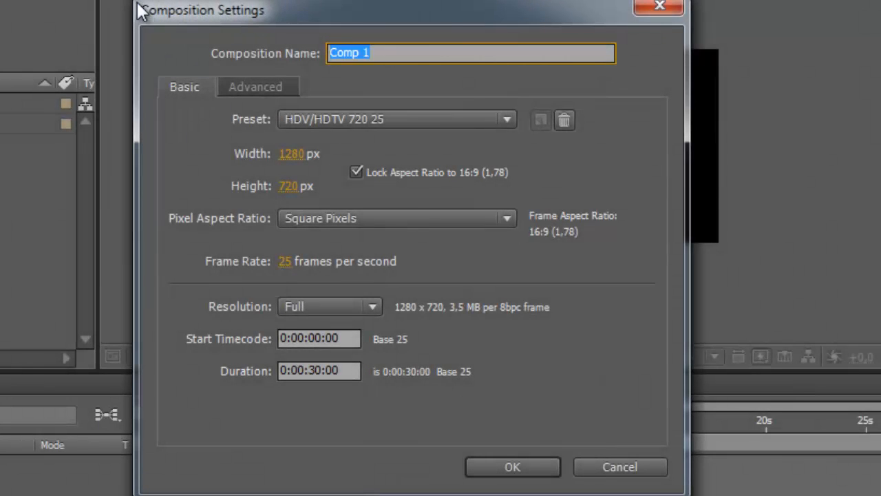
type("FINAL")
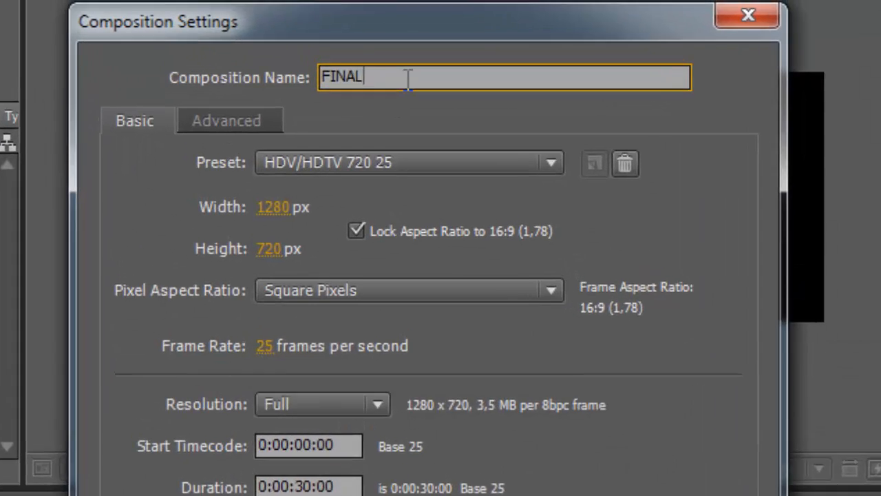
left_click_drag(407, 79, 321, 80)
left_click(335, 82)
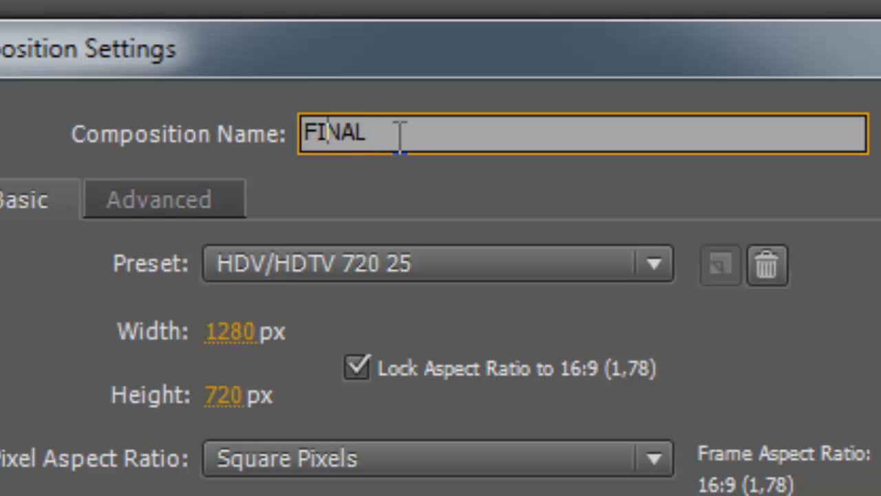
left_click_drag(400, 138, 252, 124)
left_click(350, 140)
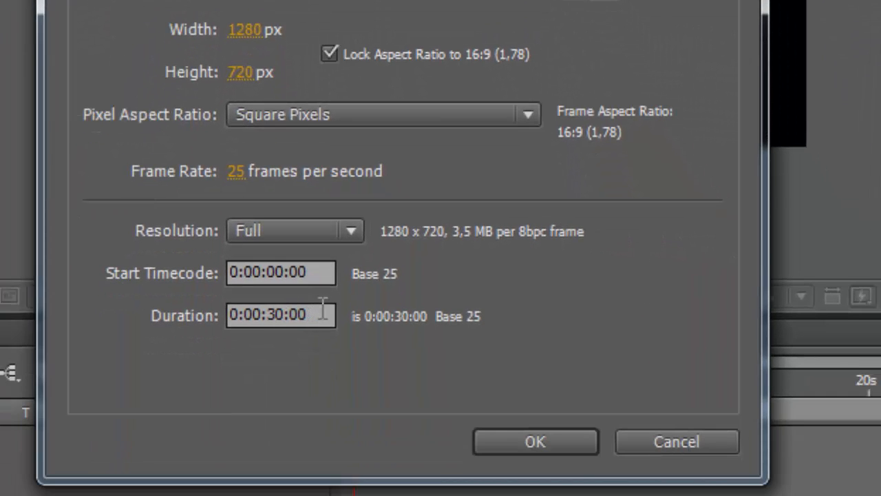
left_click_drag(329, 356, 54, 348)
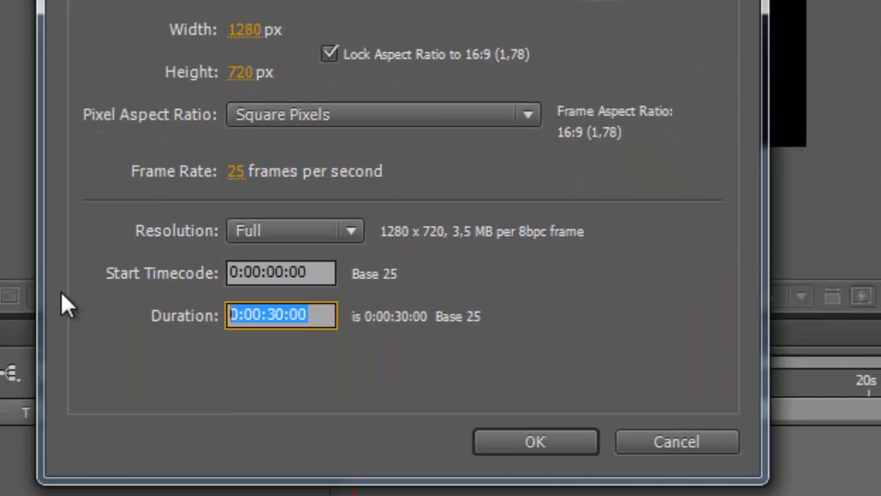
type("3..")
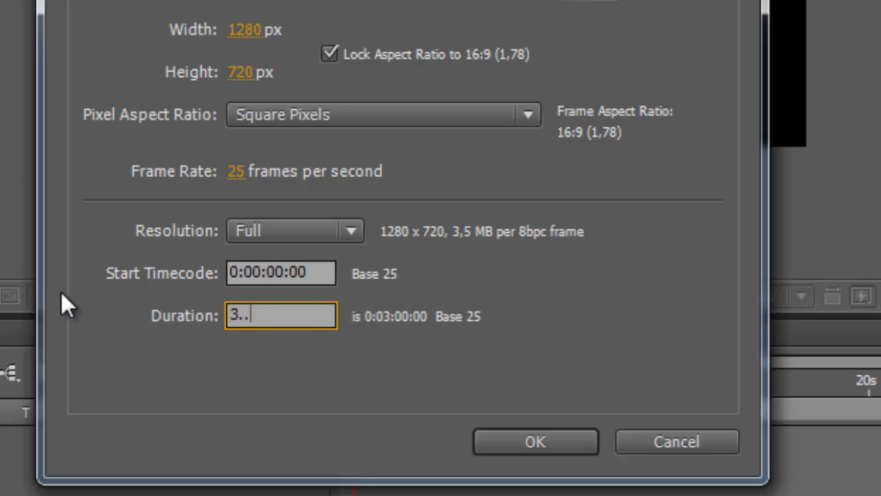
key("Return")
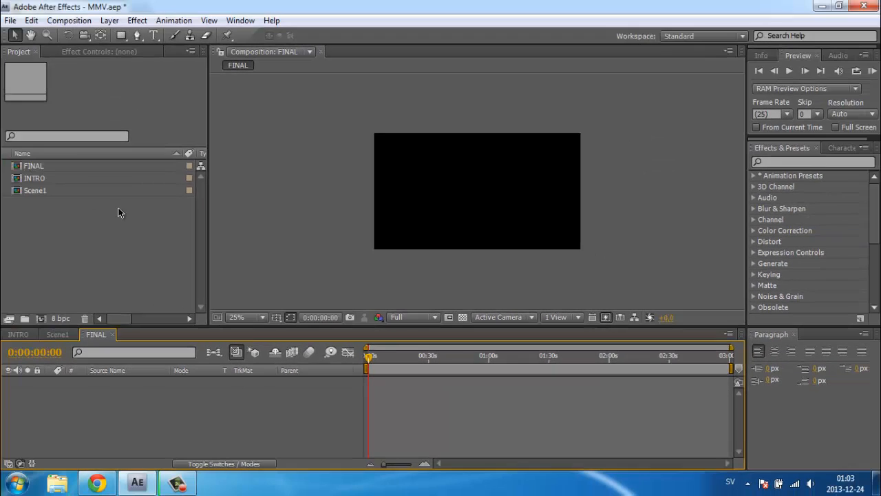
left_click(118, 213)
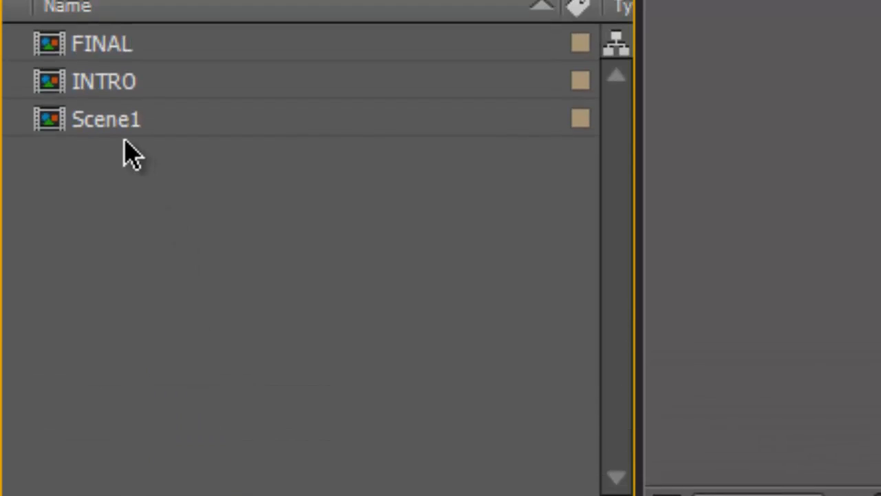
left_click(123, 122)
left_click(18, 188)
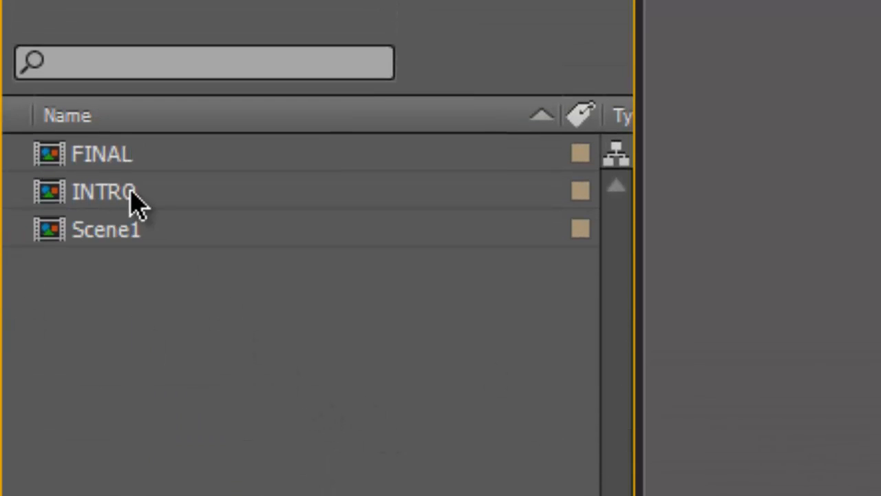
left_click(130, 234)
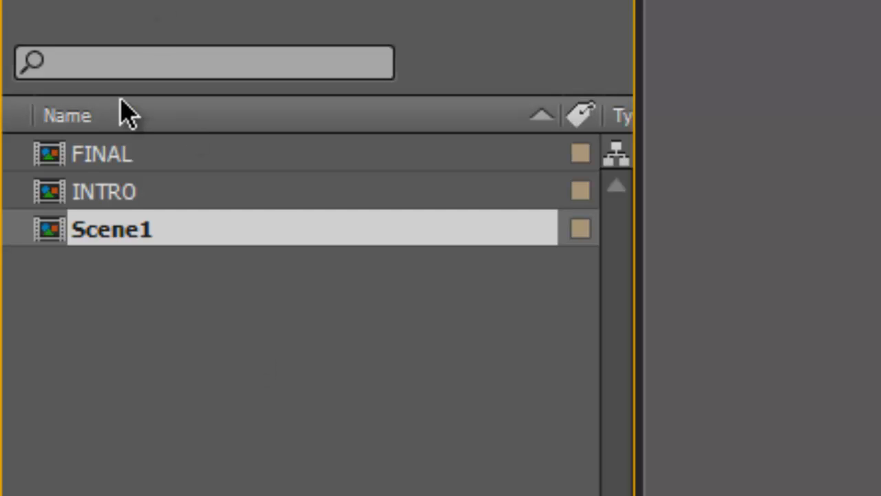
left_click(138, 153)
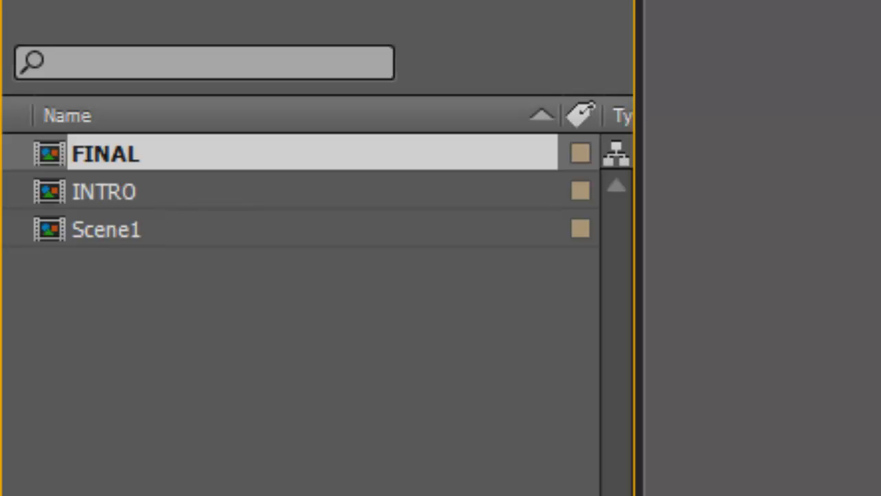
key("ctrl+m")
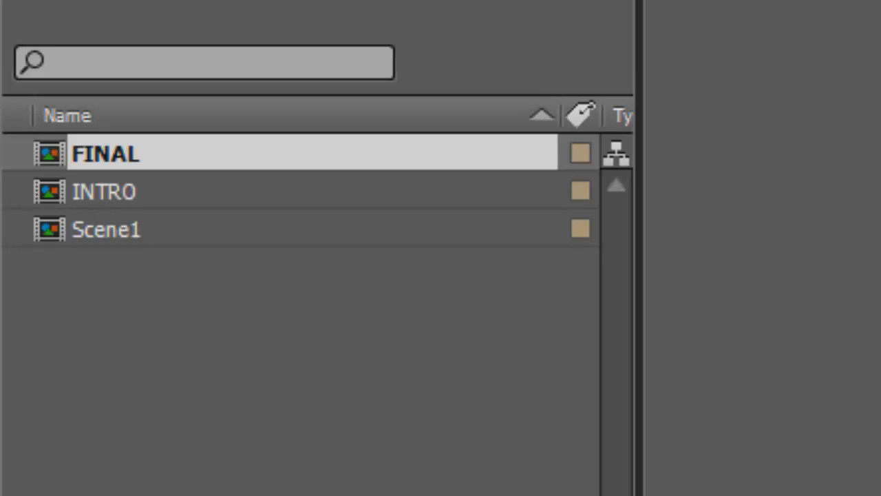
- Add the INTRO composition as a layer at the start of the FINAL timeline and scrub the playhead over it
left_click(103, 191)
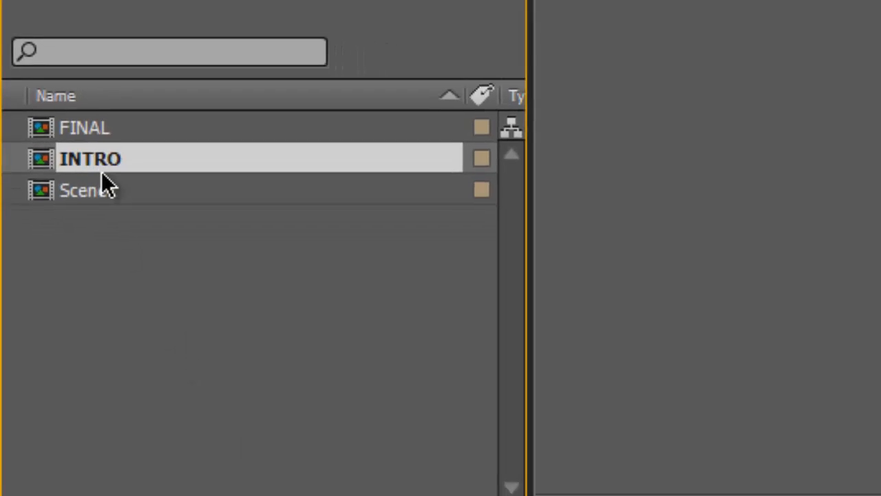
left_click(124, 224, "shift")
left_click_drag(125, 224, 307, 495)
left_click_drag(178, 465, 169, 495)
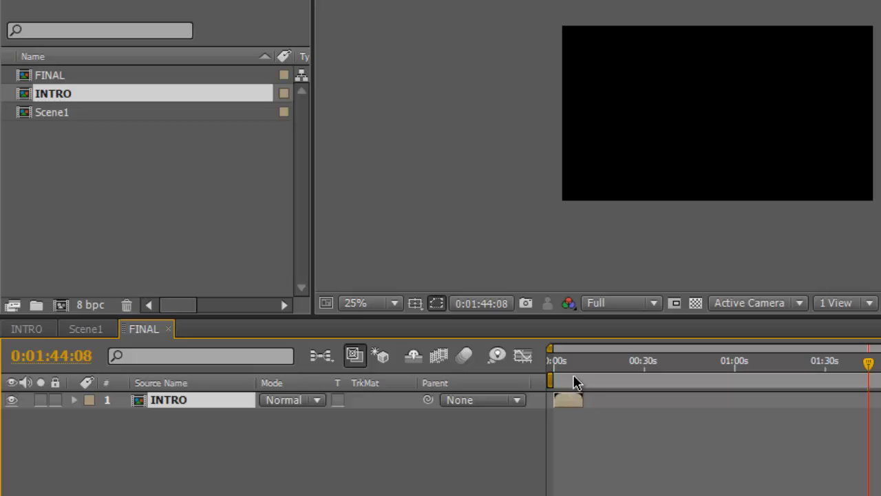
left_click(648, 444)
left_click_drag(551, 377, 567, 380)
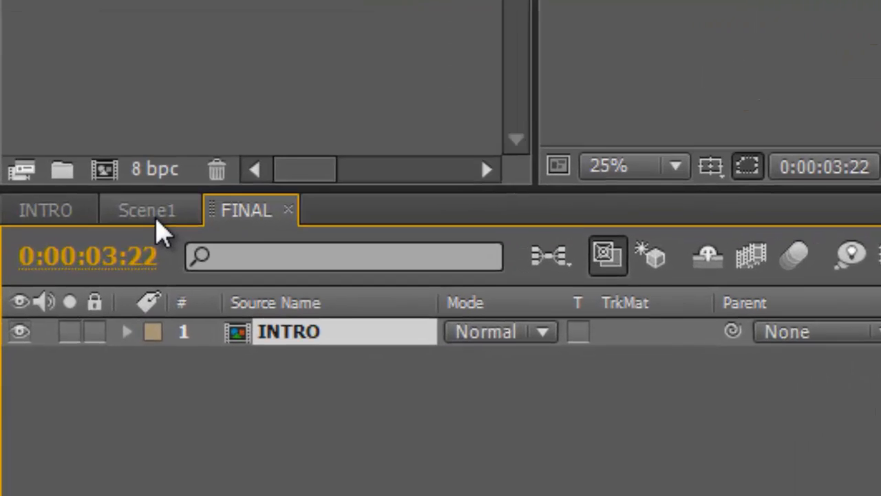
- Open the Scene1 composition from the project in the timeline
left_click(97, 337)
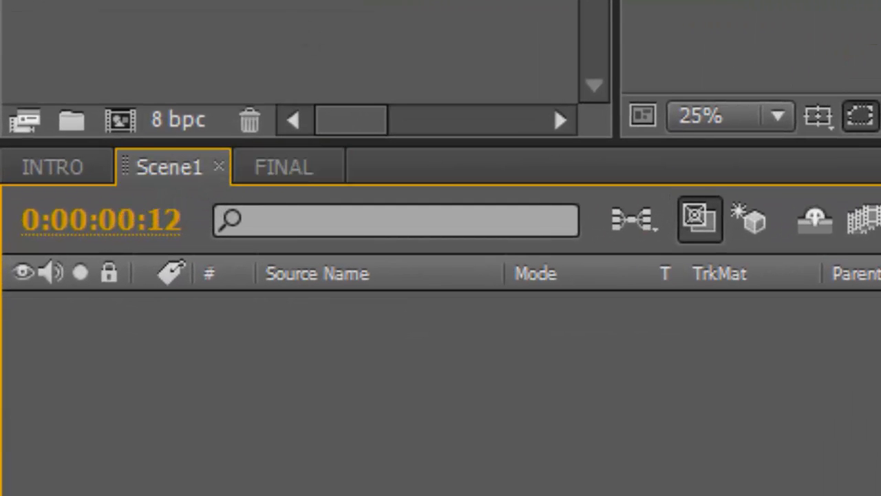
left_click(289, 28)
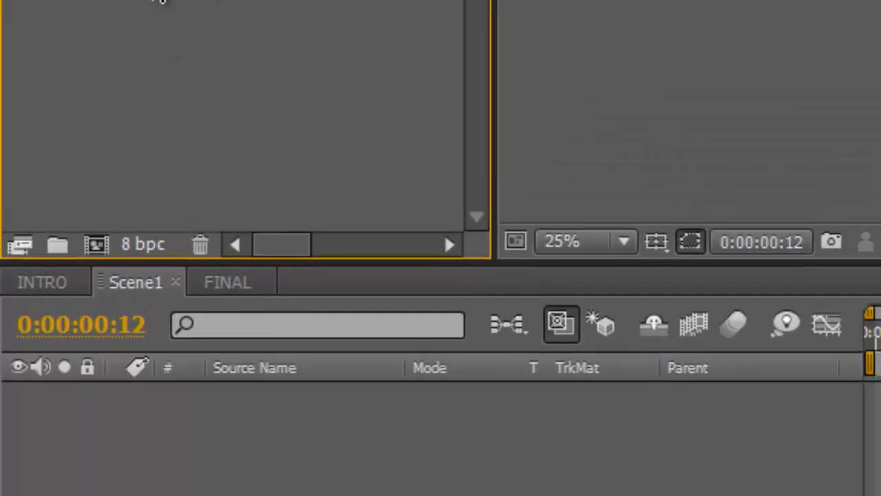
left_click(81, 93)
double_click(80, 92)
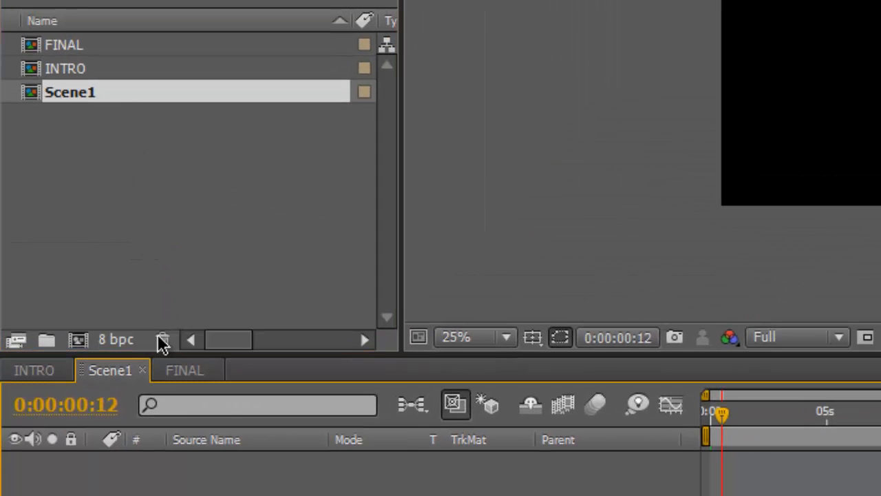
- Close the FINAL and INTRO timelines, keeping Scene1 open, and move its playhead to 0:00:00:03
left_click(217, 367)
left_click(217, 367)
left_click(65, 367)
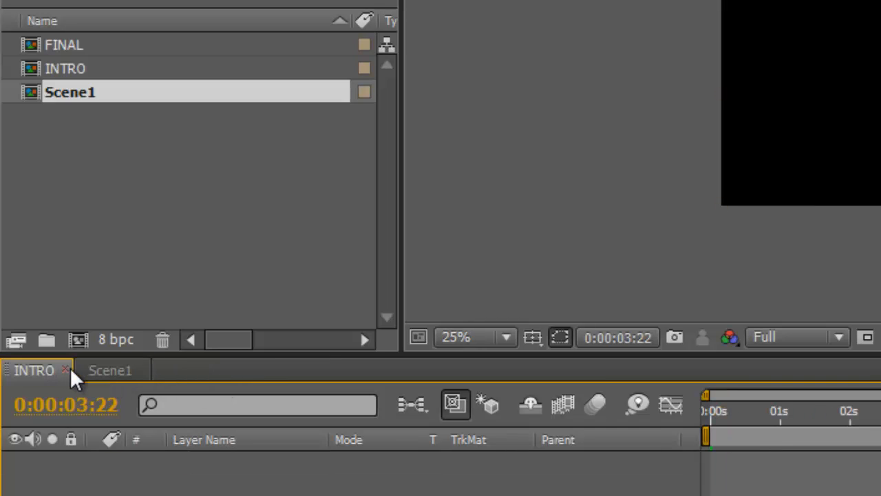
left_click(67, 369)
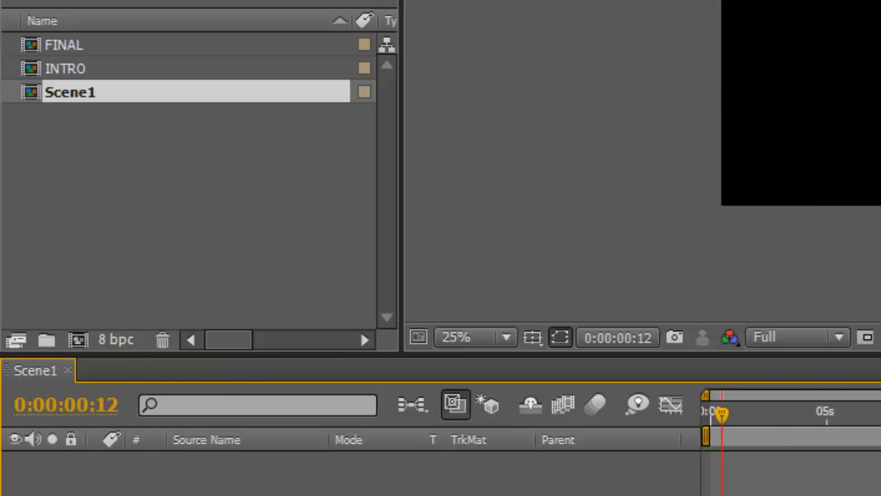
mouse_move(727, 411)
left_mouse_down()
mouse_move(824, 411)
mouse_move(713, 420)
left_mouse_up()
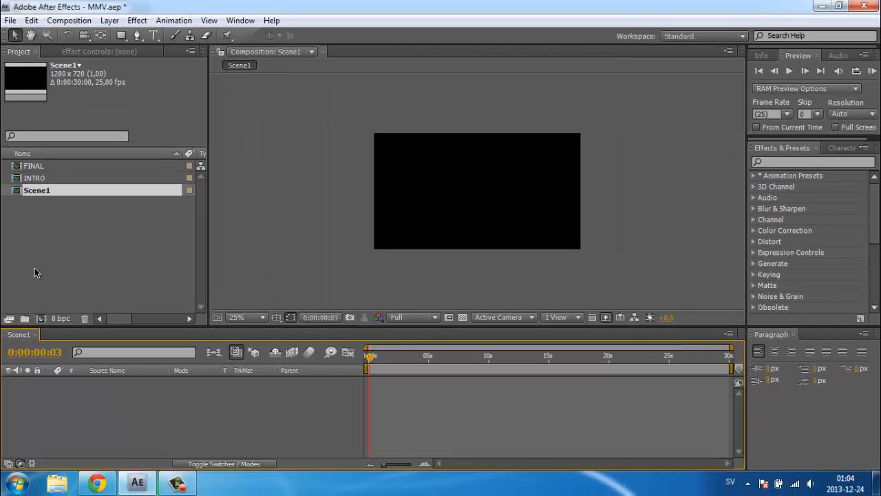
- Create a new folder named Scene1 in the project
left_click(34, 263)
left_click(28, 193)
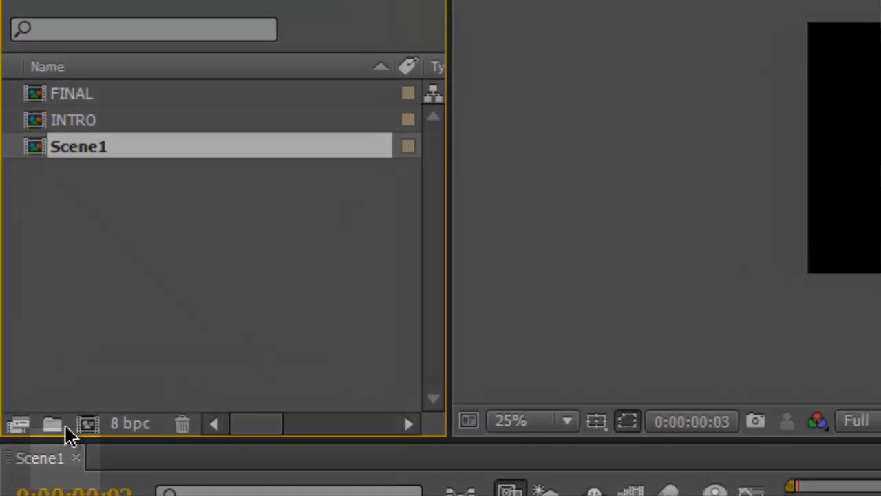
left_click(33, 351)
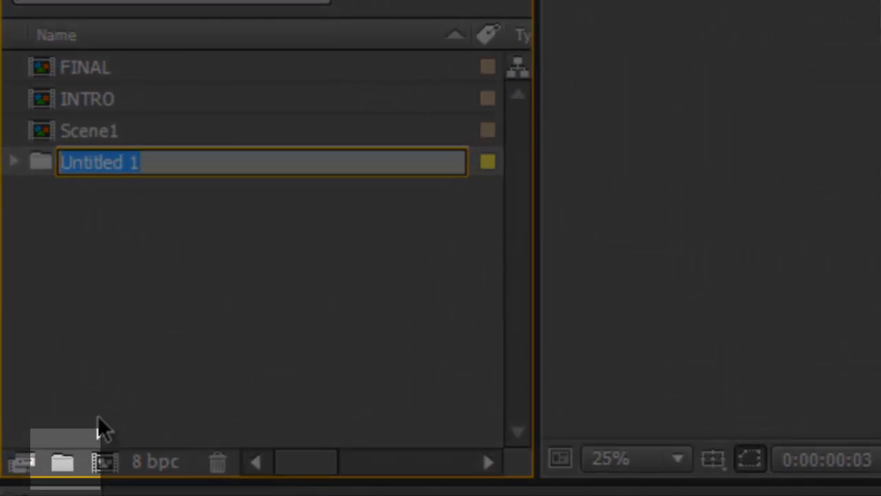
type("Scene")
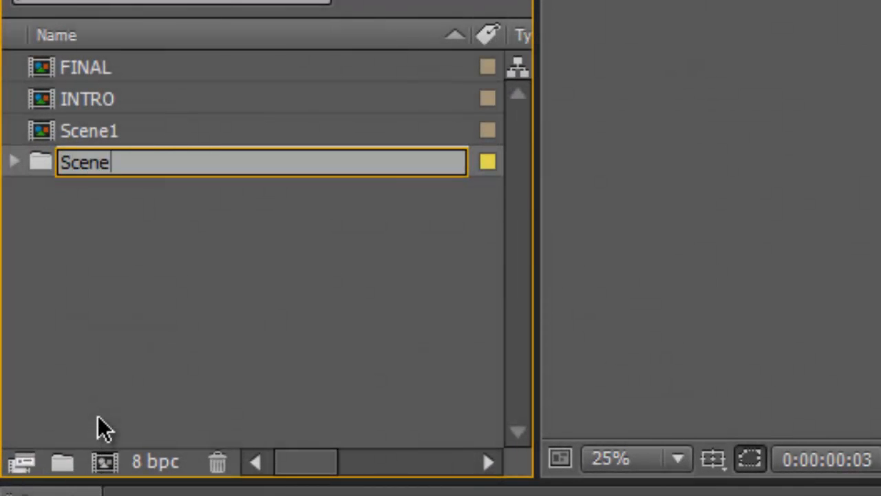
type("1")
key("Return")
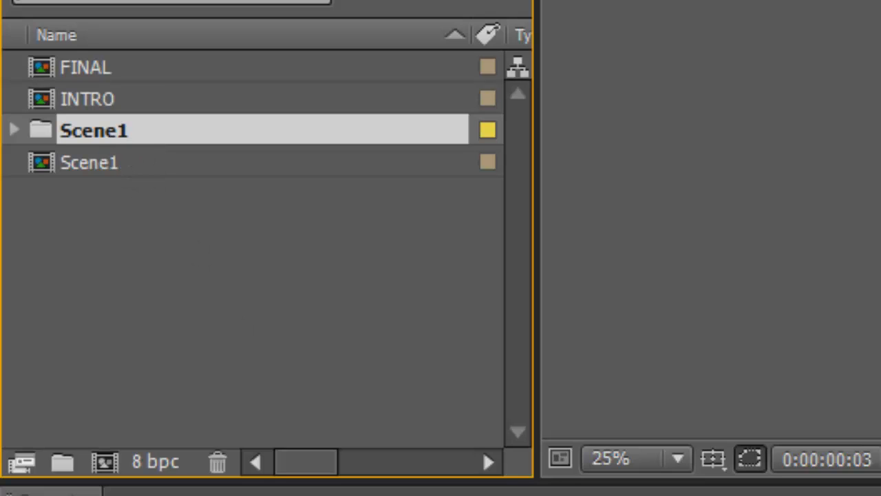
- Switch to Windows Explorer and open the MapleStory Sprites > IMAGES > Back folder on Local Disk (C:)
left_click(18, 482)
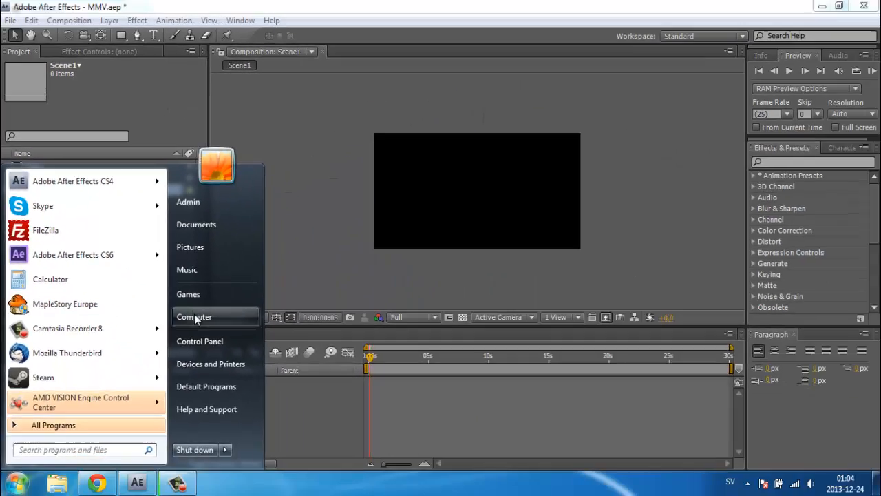
left_click(227, 315)
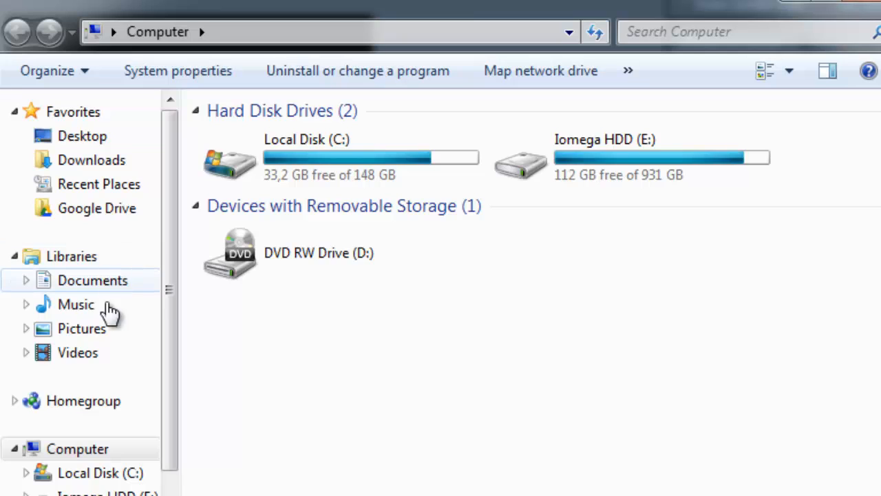
double_click(309, 163)
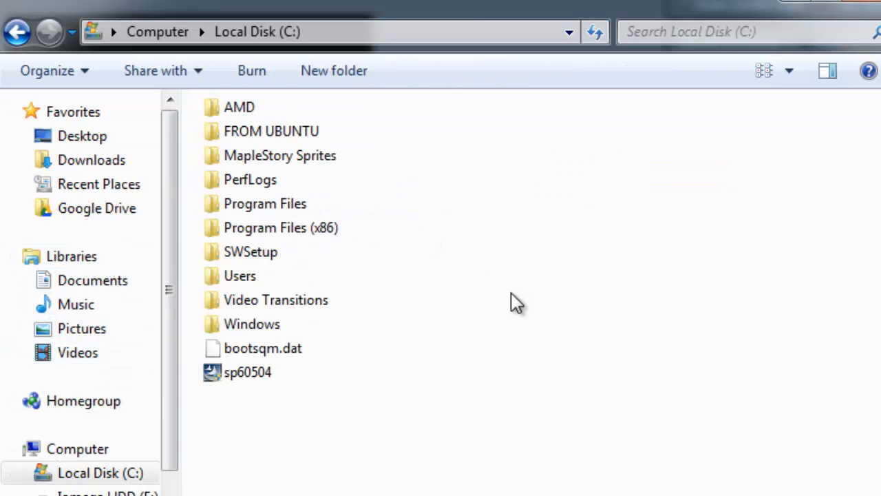
double_click(266, 155)
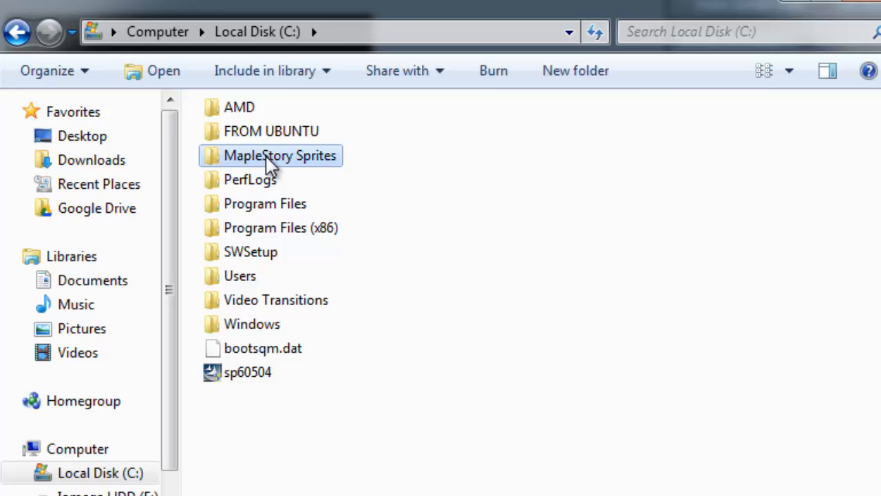
double_click(288, 139)
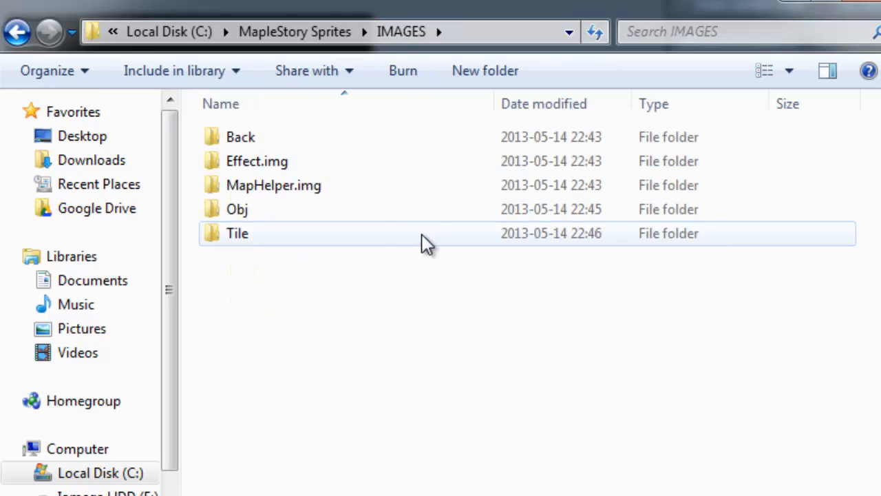
double_click(298, 142)
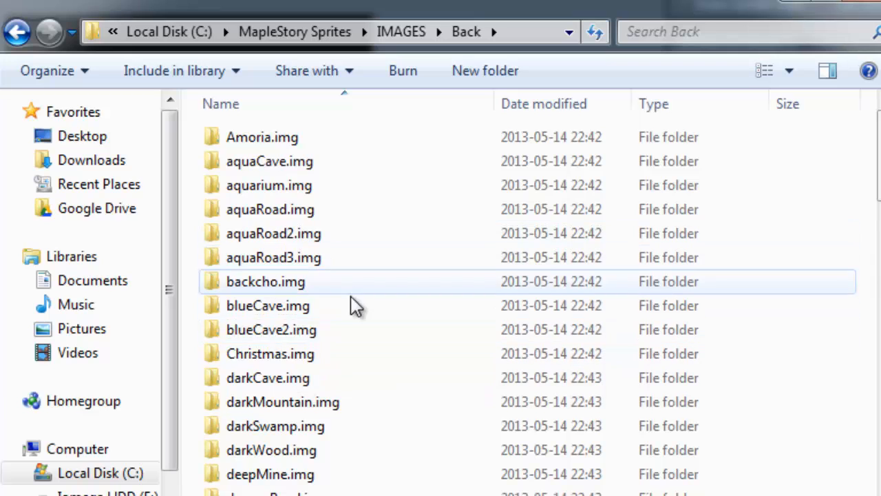
- Look through the background sprite folders in Back, view the images in grassySoil.img, and return to the IMAGES folder
scroll(354, 308, "down", 13)
scroll(350, 344, "up", 13)
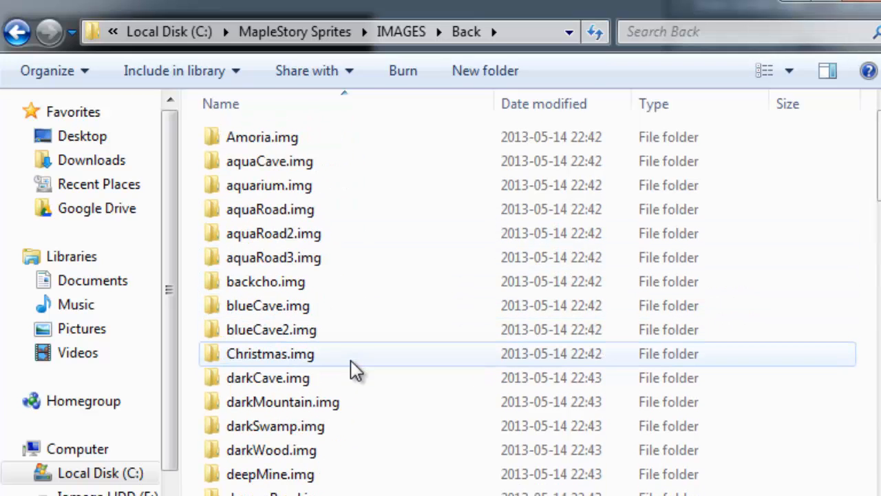
scroll(262, 269, "down", 20)
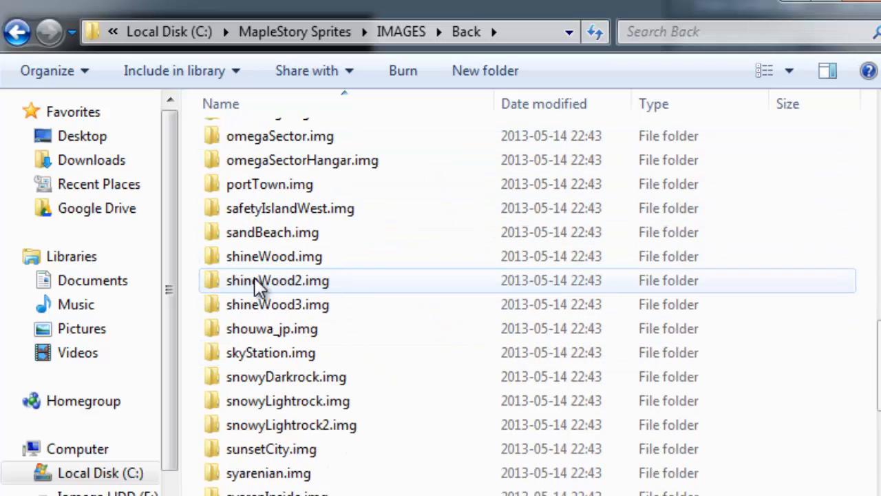
scroll(265, 327, "up", 5)
scroll(262, 319, "up", 16)
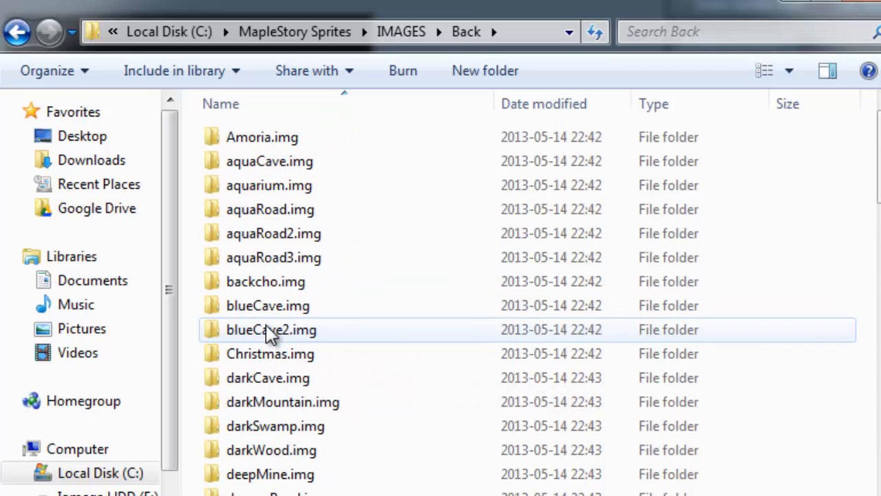
mouse_move(267, 331)
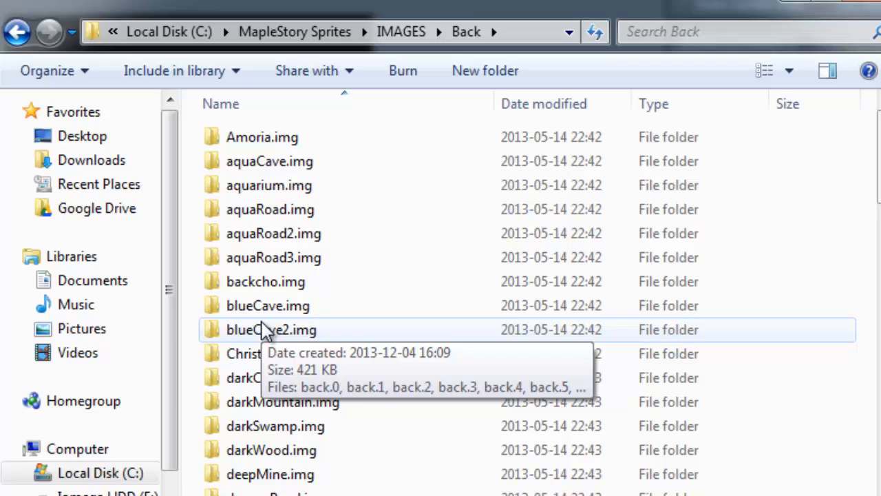
left_click(232, 284)
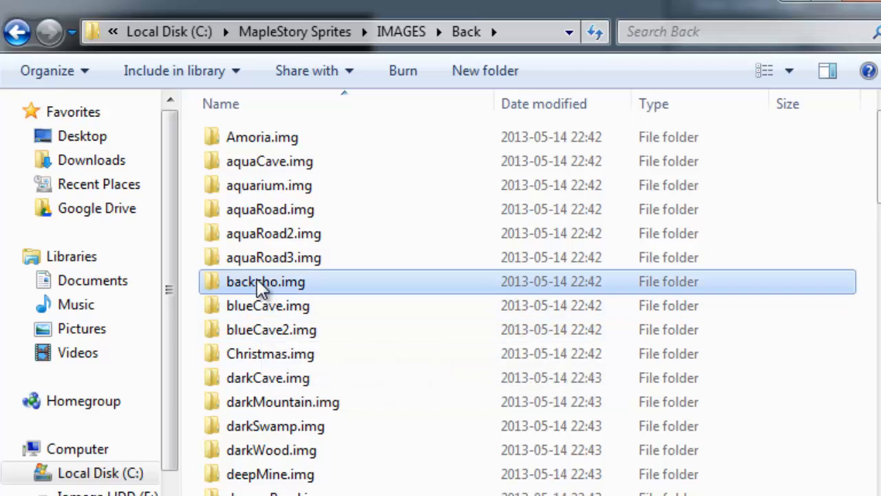
left_click(261, 240)
scroll(283, 254, "down", 5)
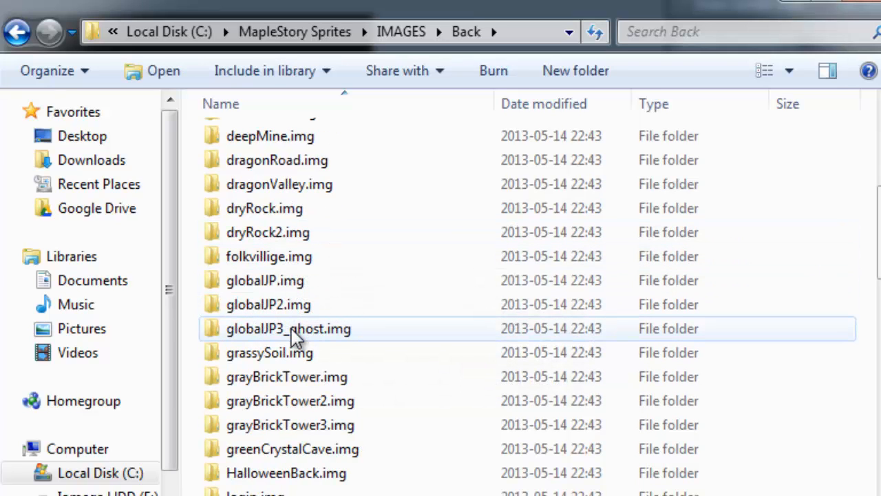
mouse_move(260, 408)
double_click(258, 353)
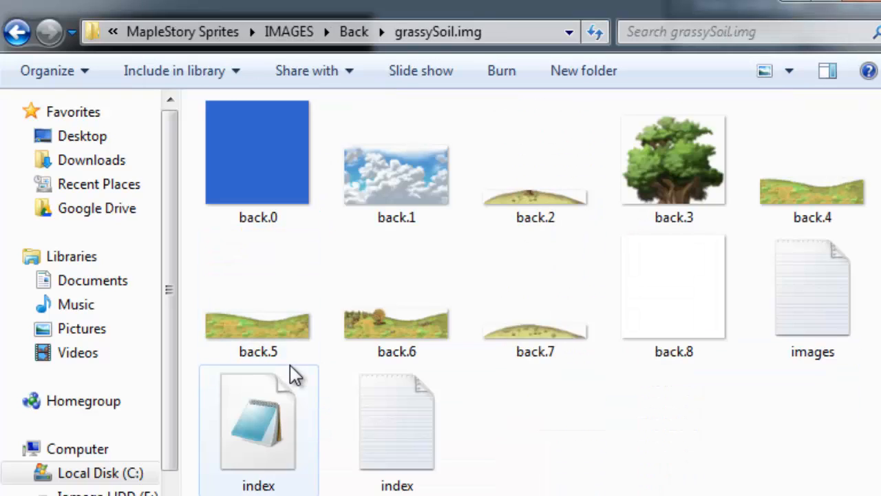
key("BackSpace")
key("BackSpace")
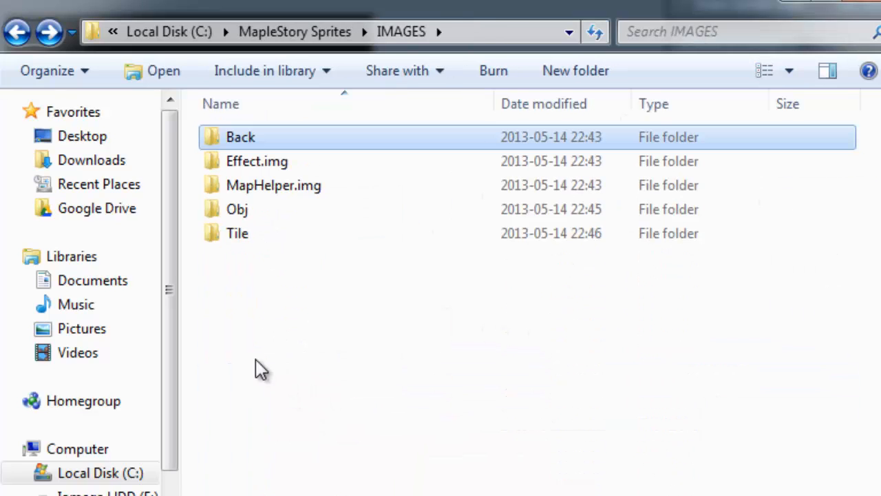
- Browse Google Drive to MMV > The Fox > IMG, preview the DarkGrass2 image, and close the preview
left_click(97, 210)
double_click(517, 148)
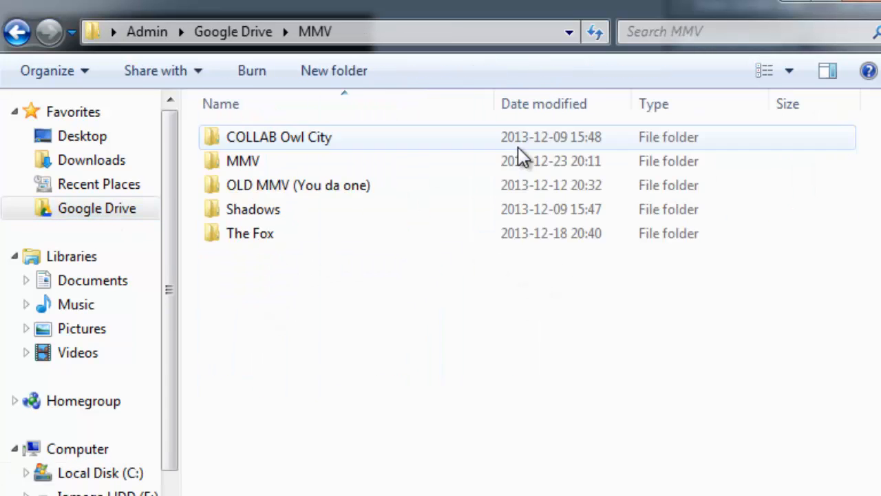
left_click(251, 233)
double_click(254, 236)
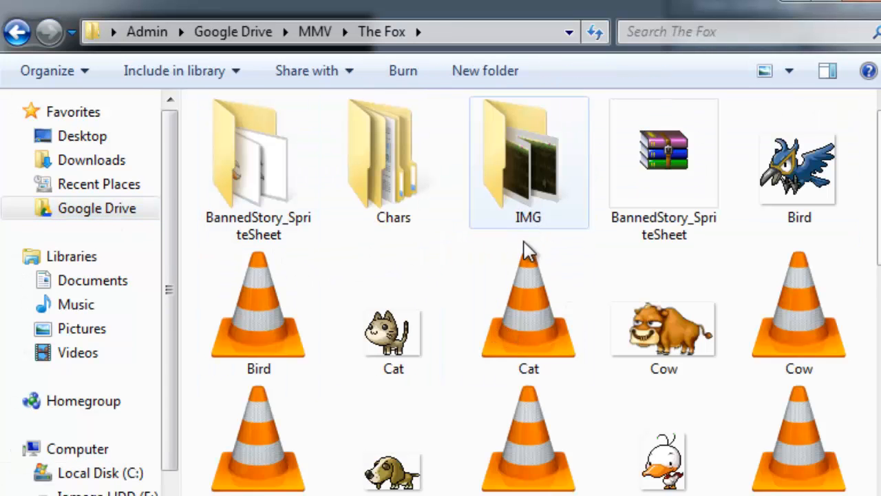
double_click(508, 191)
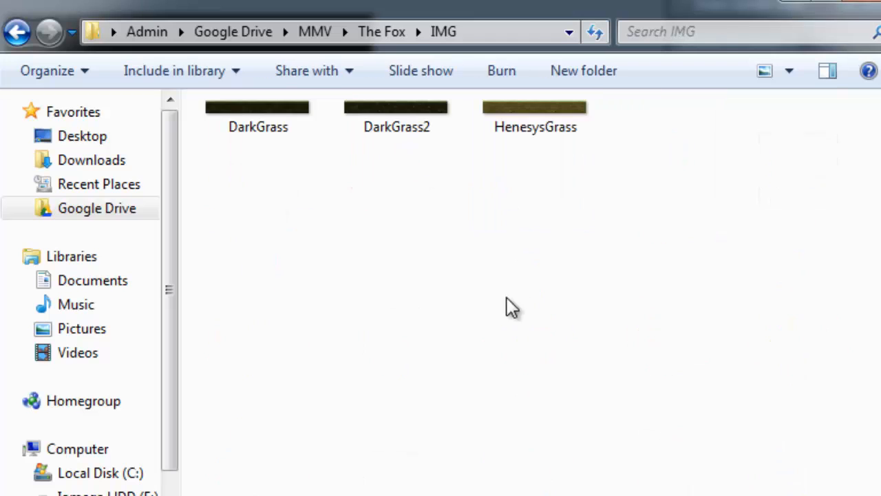
double_click(413, 124)
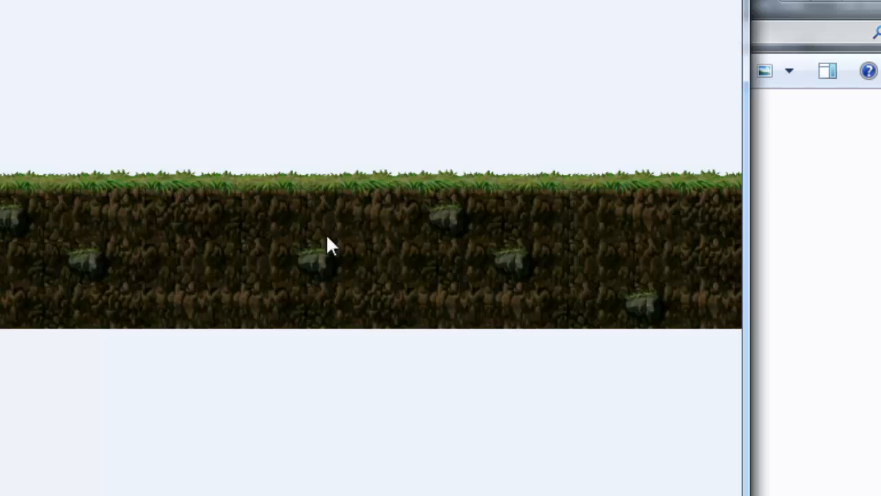
key("alt+F4")
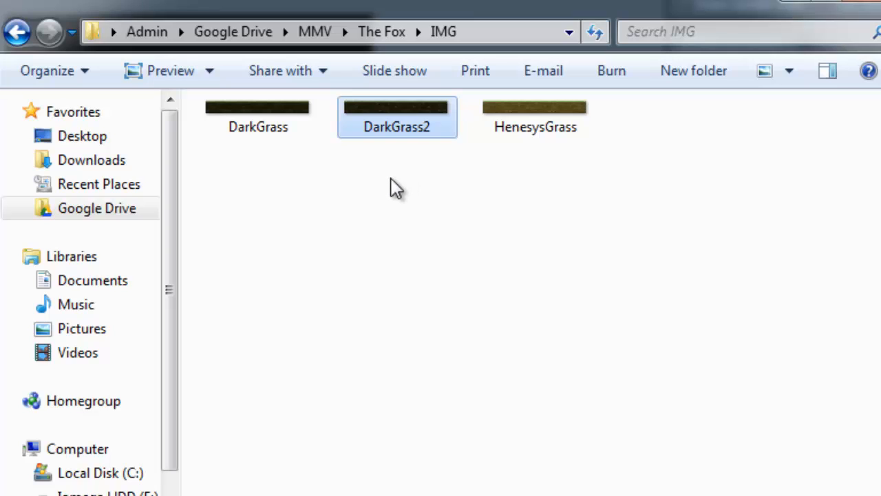
- Return to the main MMV folder in Google Drive, open its MMV project subfolder, and reposition the window
left_click(387, 215)
key("BackSpace")
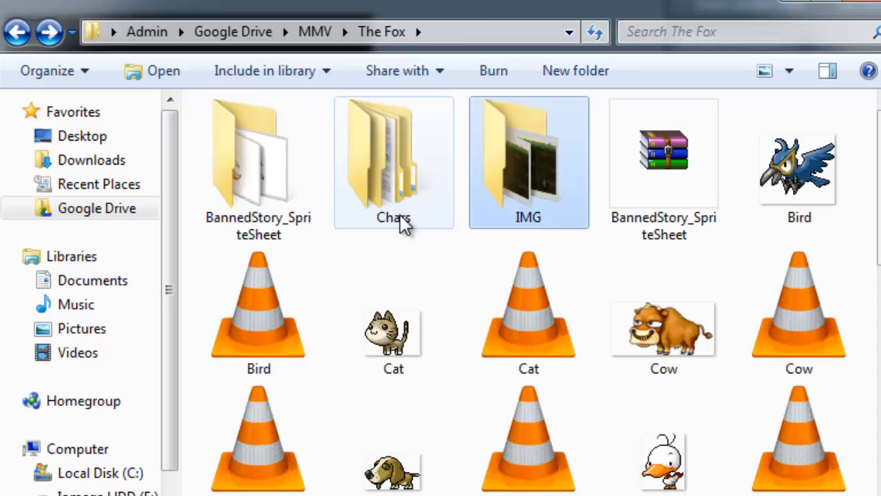
key("BackSpace")
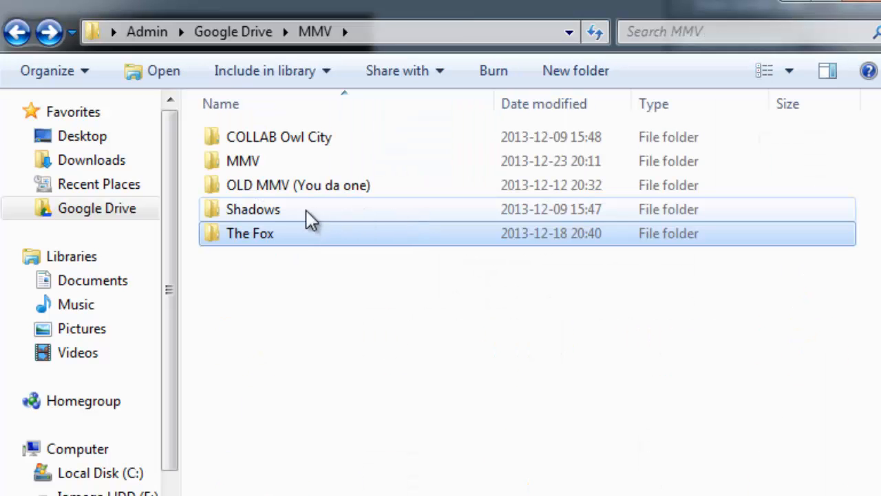
double_click(266, 164)
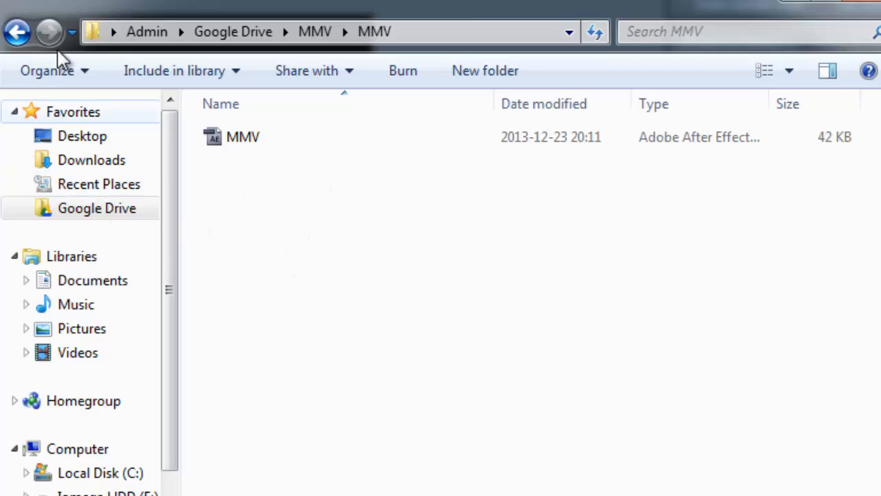
left_click_drag(97, 5, 6, 23)
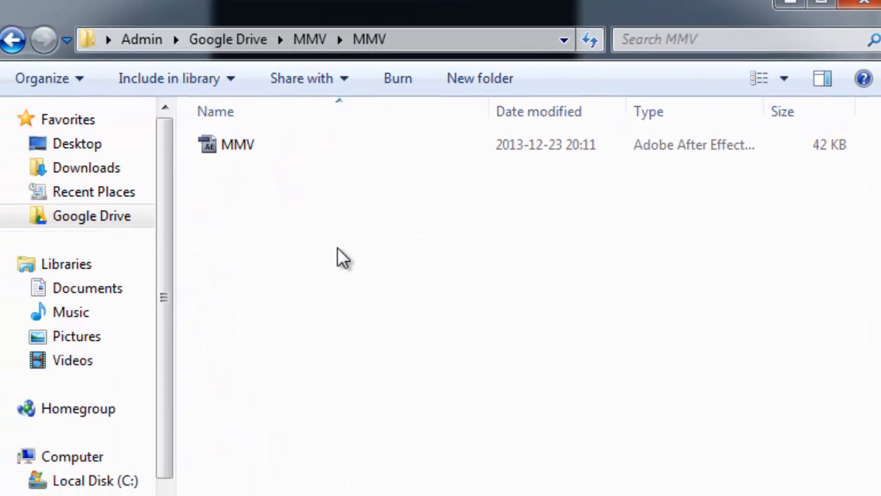
- Create a new folder named Image beside the MMV project file
right_click(238, 257)
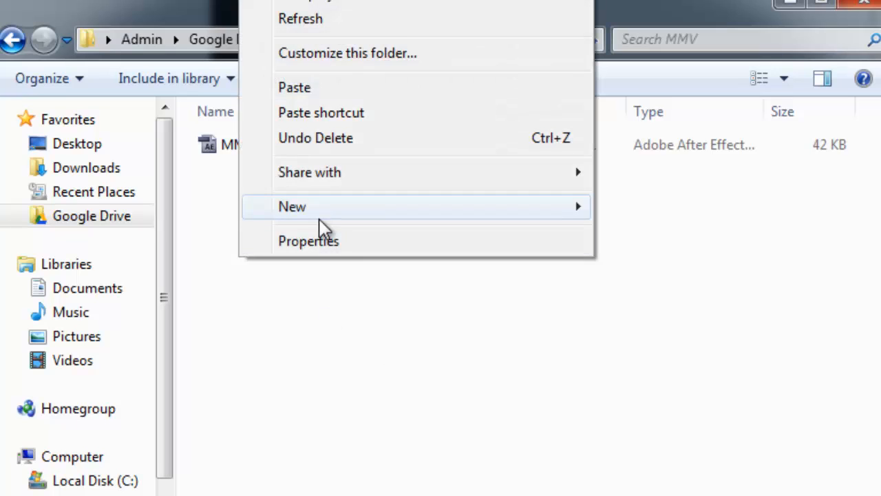
mouse_move(321, 214)
left_click(623, 208)
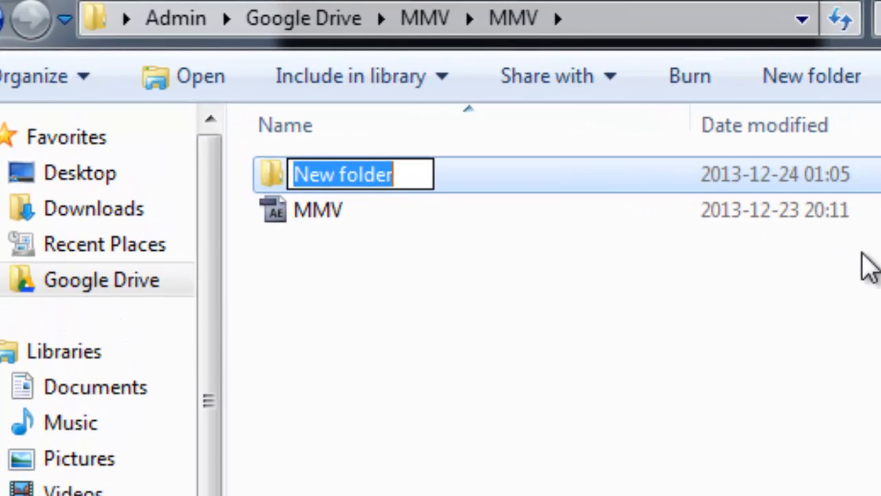
type("IMG")
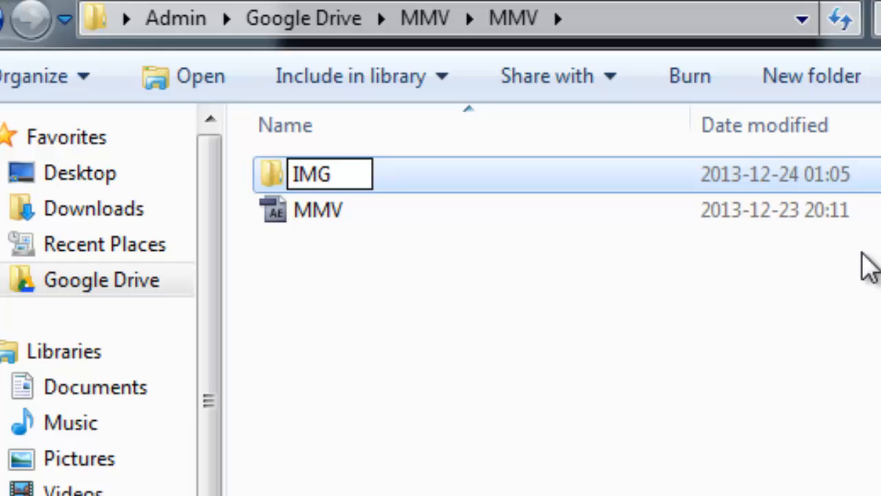
key("BackSpace")
key("BackSpace")
key("BackSpace")
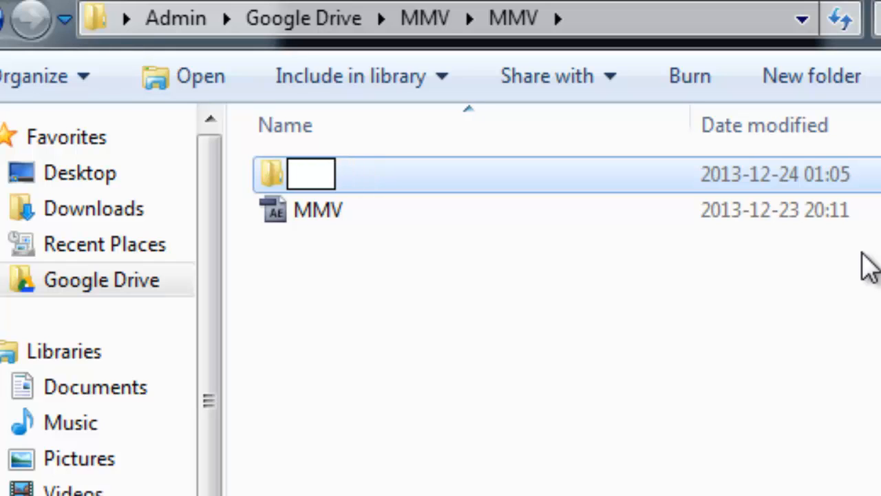
type("Image")
key("Return")
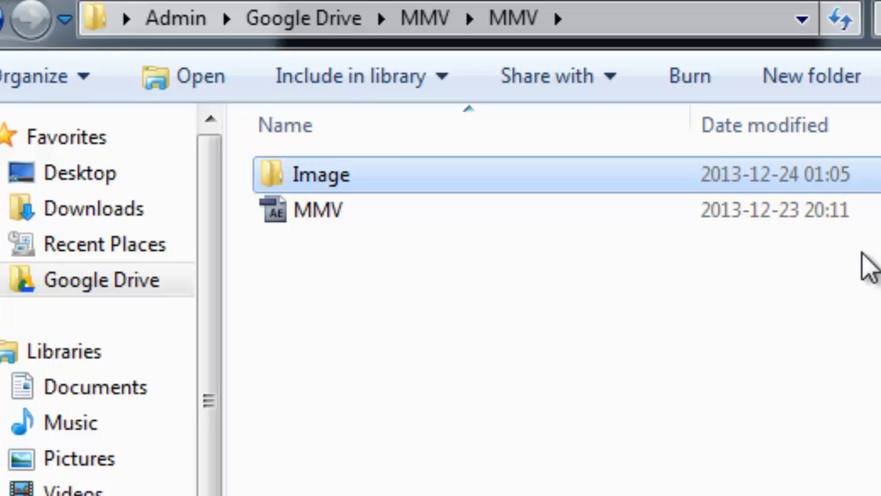
- Open the new Image folder and paste the copied DarkGrass2 image into it
key("Return")
key("ctrl+v")
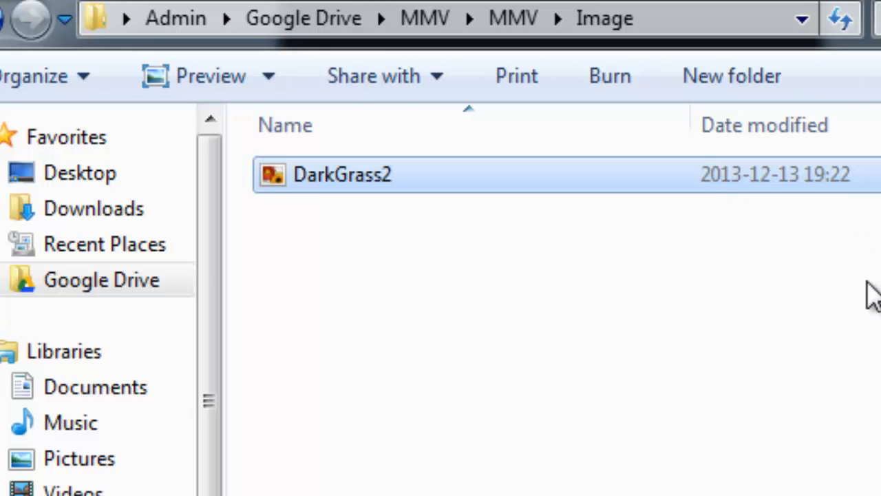
left_click(671, 324)
- Import DarkGrass2 from the disk folder into the After Effects project's Scene1 folder, then expand that folder and select the image
left_click(317, 171)
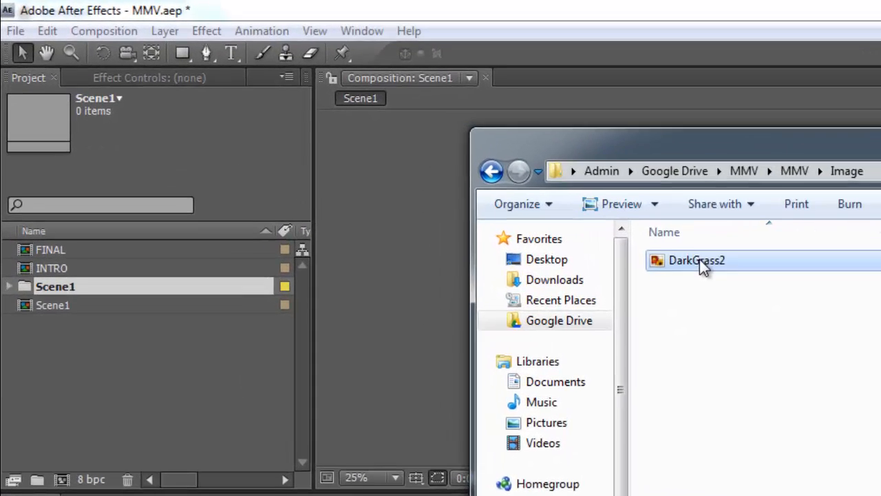
left_click_drag(465, 175, 182, 219)
left_click_drag(299, 360, 59, 315)
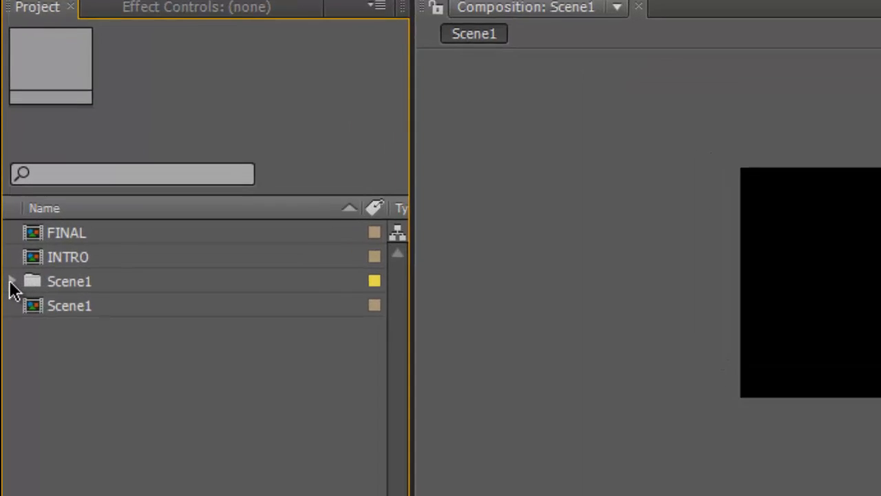
left_click(11, 315)
left_click(73, 337)
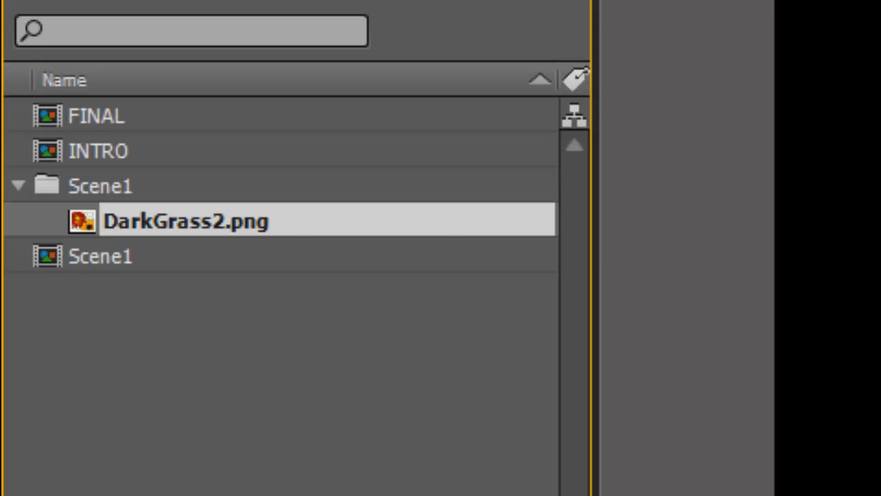
- Add DarkGrass2.png to the Scene1 timeline, display the layer switches, and make it a 3D layer
left_click_drag(840, 276, 813, 261)
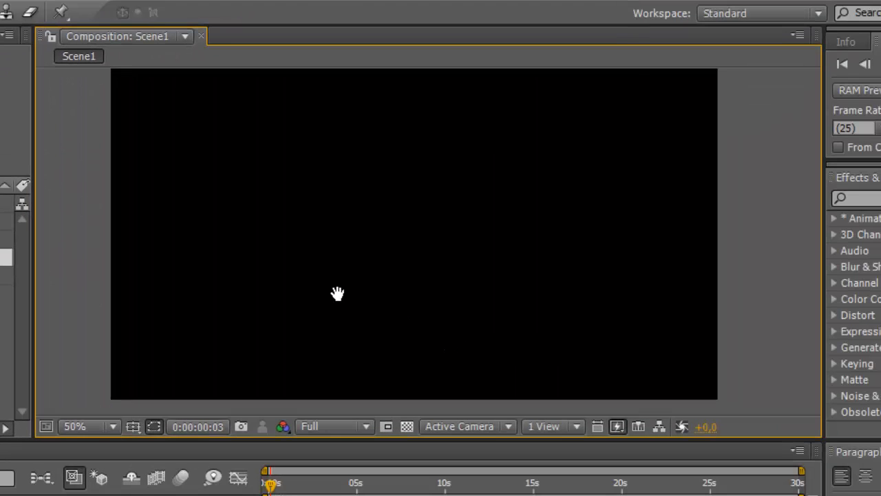
left_click_drag(337, 292, 297, 271)
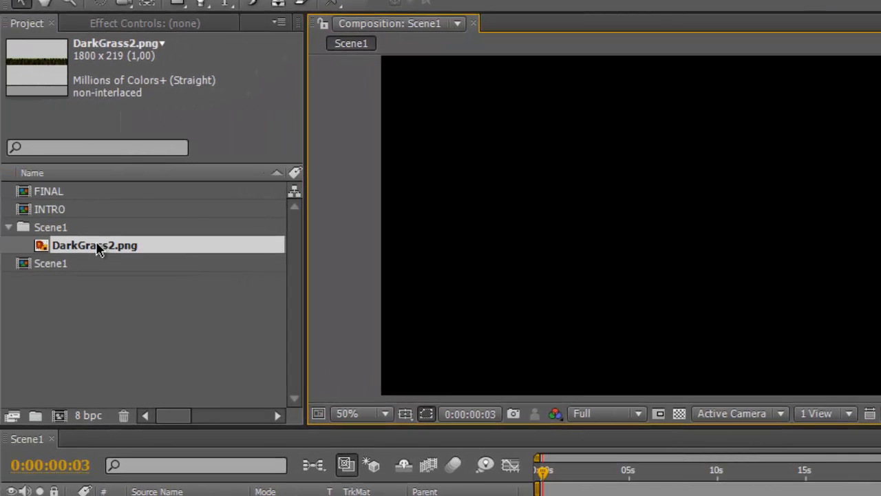
left_click_drag(99, 250, 409, 495)
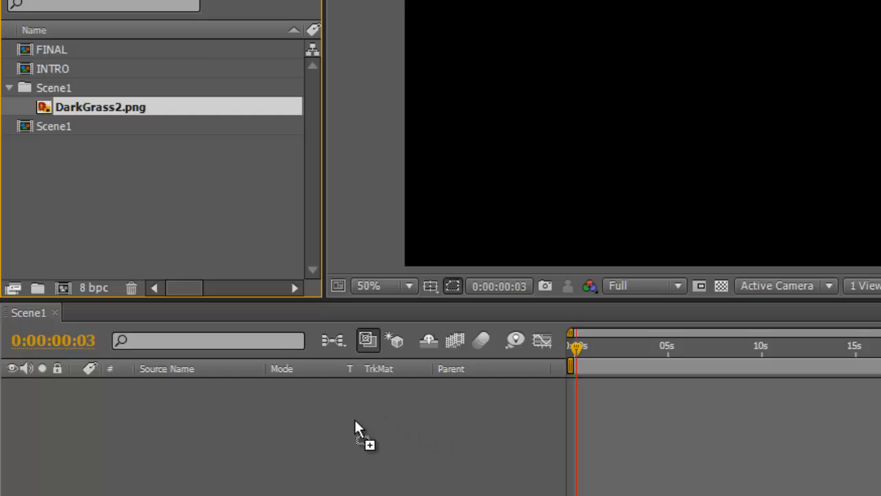
left_click_drag(352, 471, 351, 440)
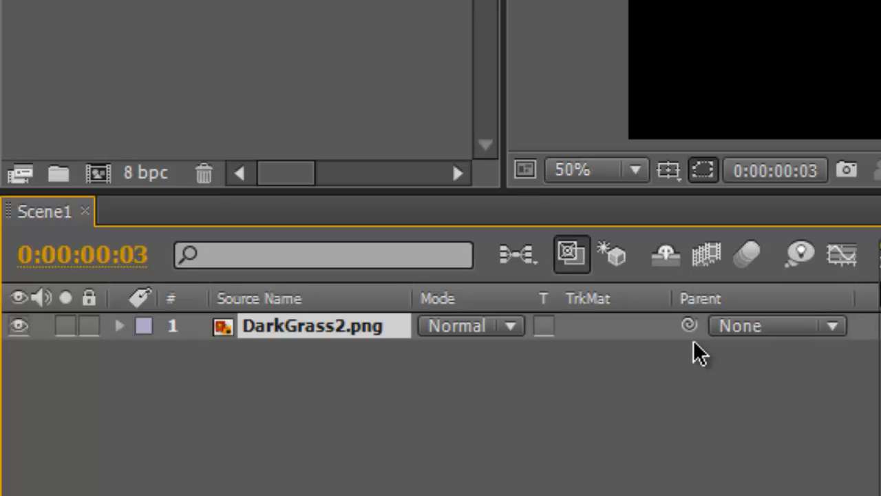
key("F4")
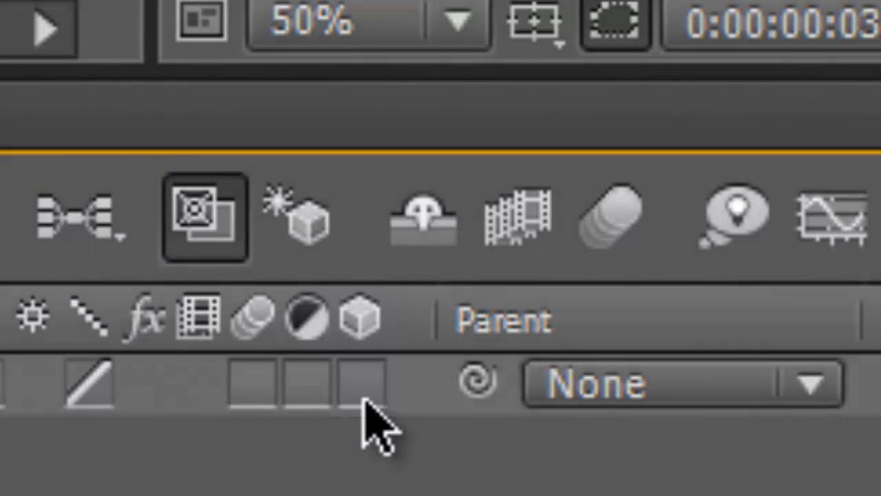
left_click(363, 390)
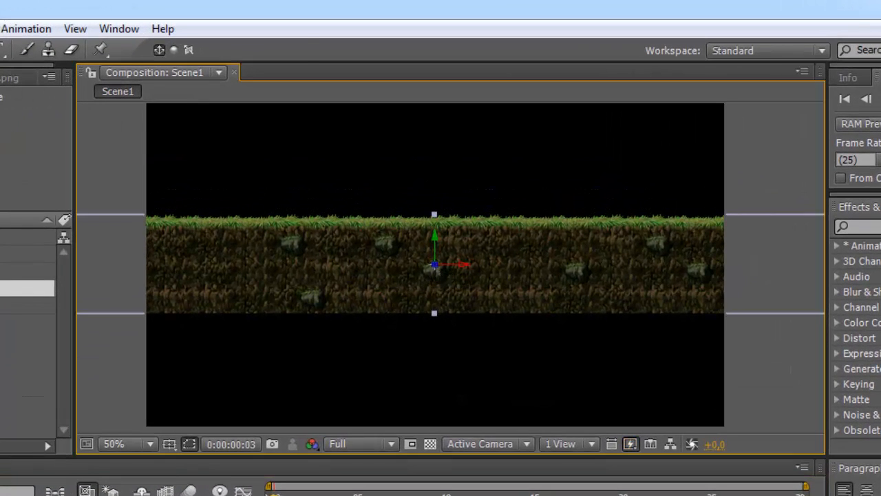
- Try tilting the DarkGrass2 layer around its X axis with the Rotation tool
key("w")
left_click_drag(458, 264, 456, 232)
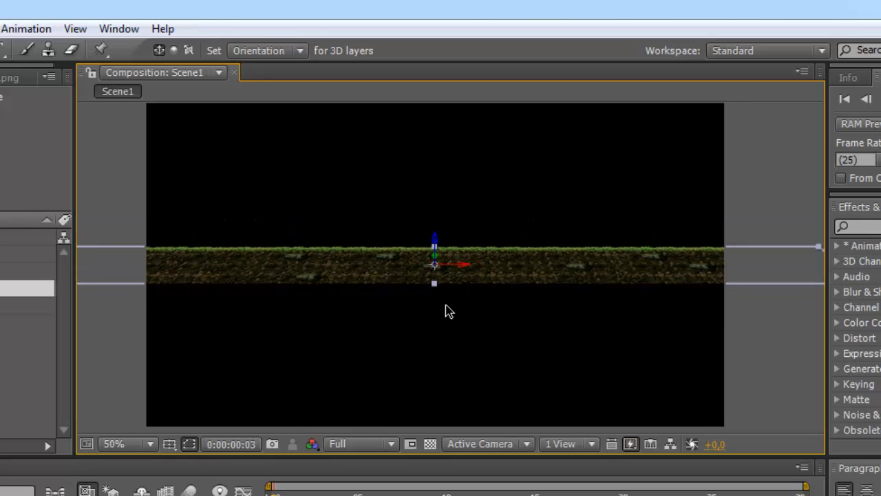
left_click_drag(444, 311, 445, 329)
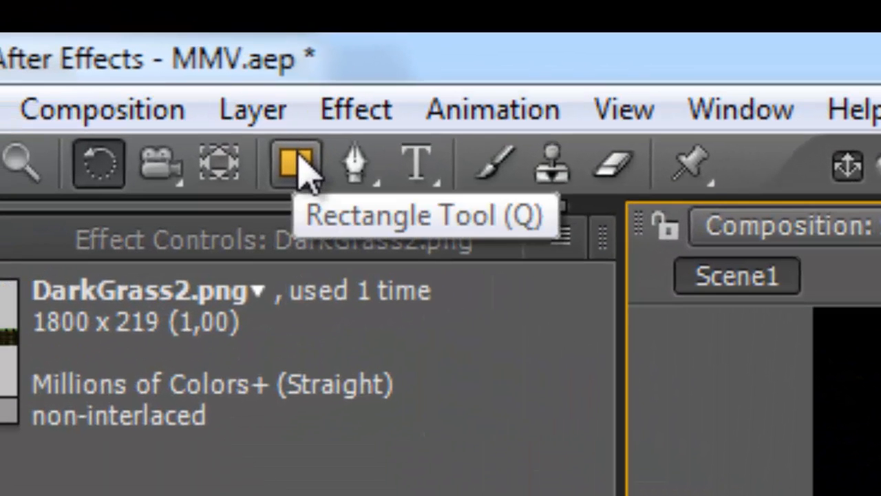
- Create a new camera layer in Scene1 with the 50mm preset
left_click(269, 121)
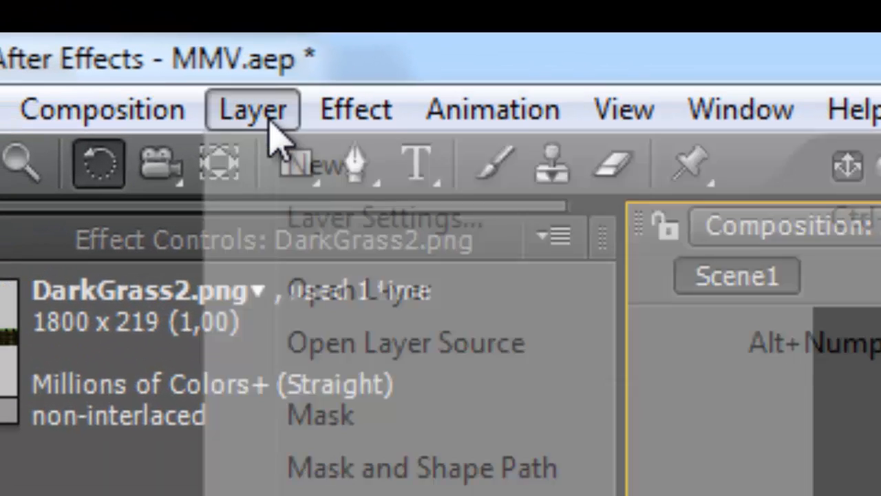
mouse_move(305, 167)
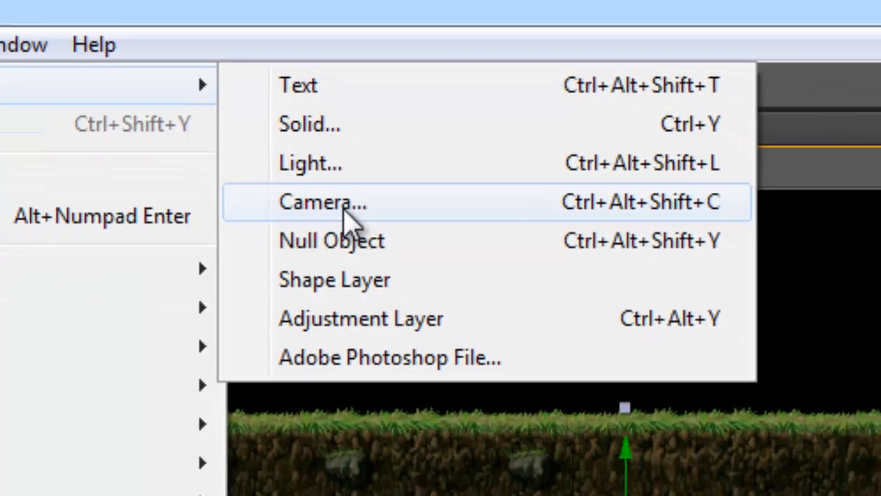
left_click(378, 266)
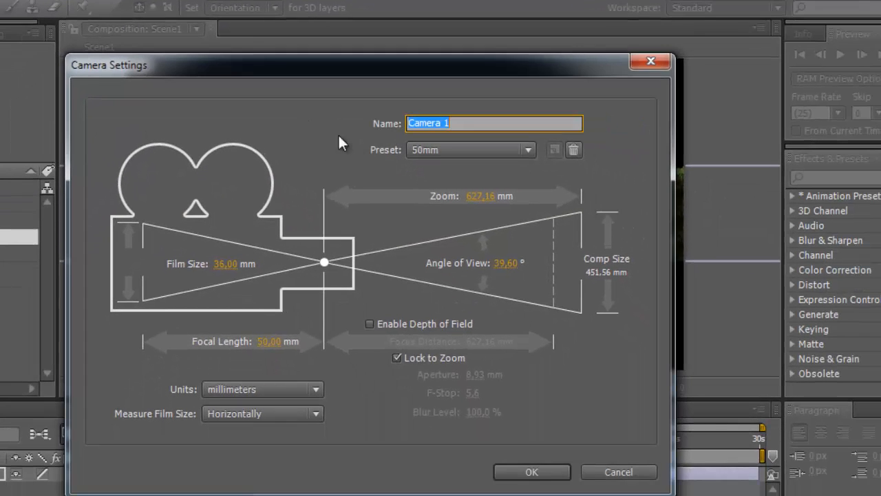
left_click(532, 473)
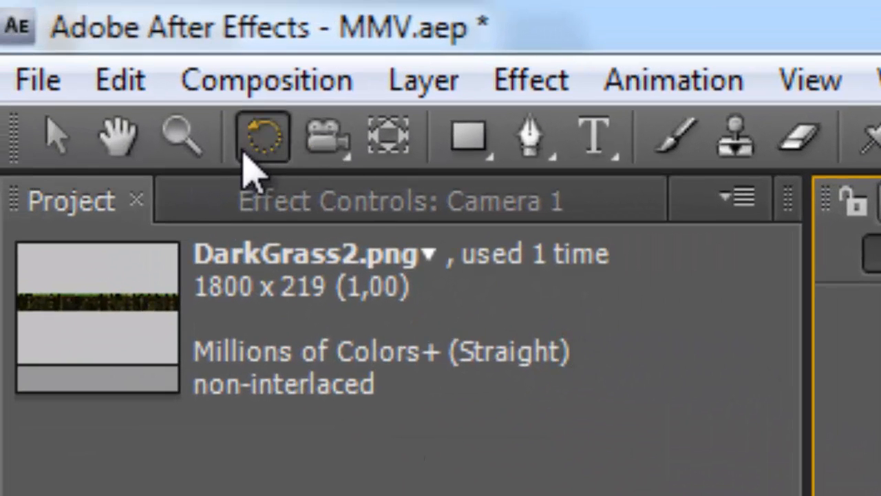
- Try moving the camera back from the grass layer with the Track Z Camera Tool
left_click(327, 162)
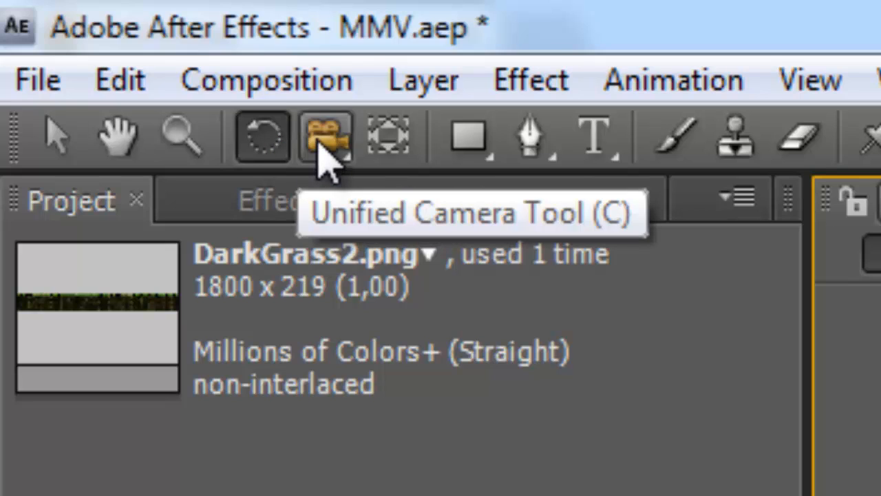
left_click(327, 162)
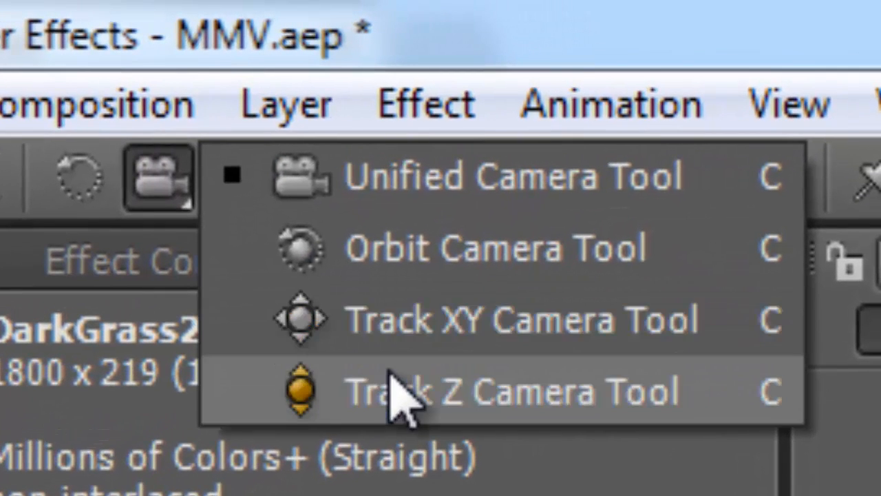
left_click(396, 391)
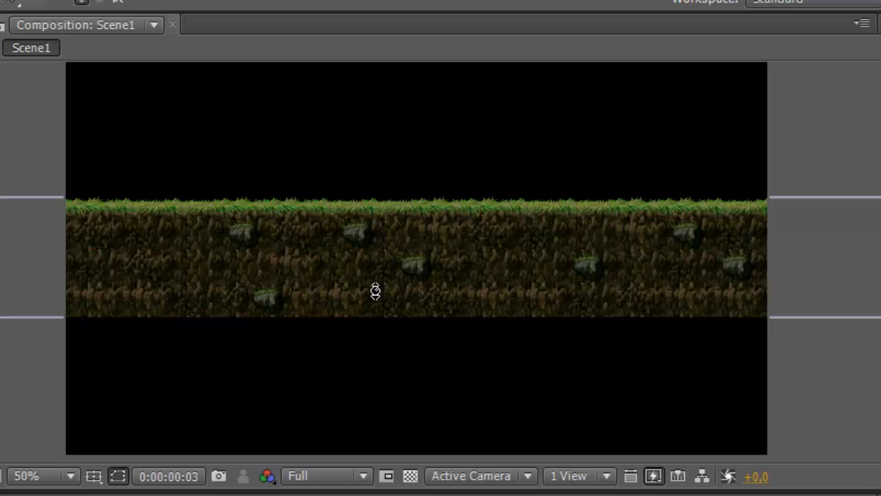
left_click_drag(375, 290, 280, 289)
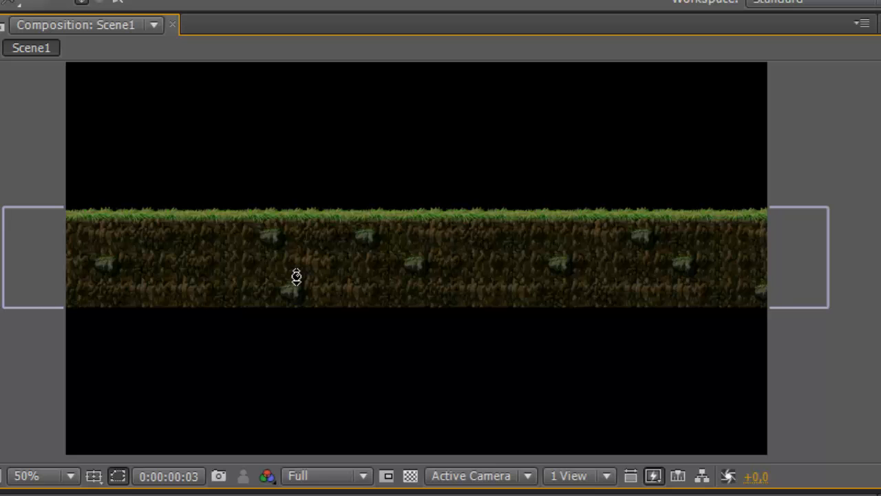
- Choose the Unified Camera Tool and cycle through the Orbit, Track XY and Track Z camera tools
left_click(165, 133)
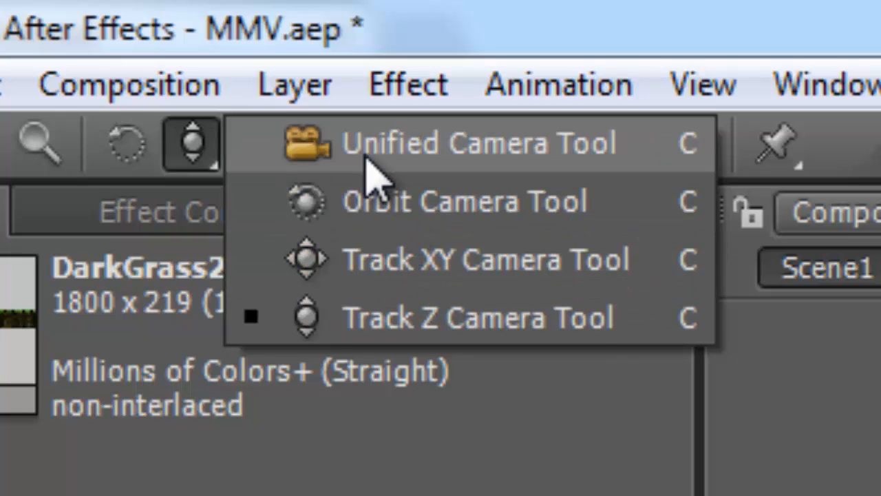
left_click(365, 158)
key("c")
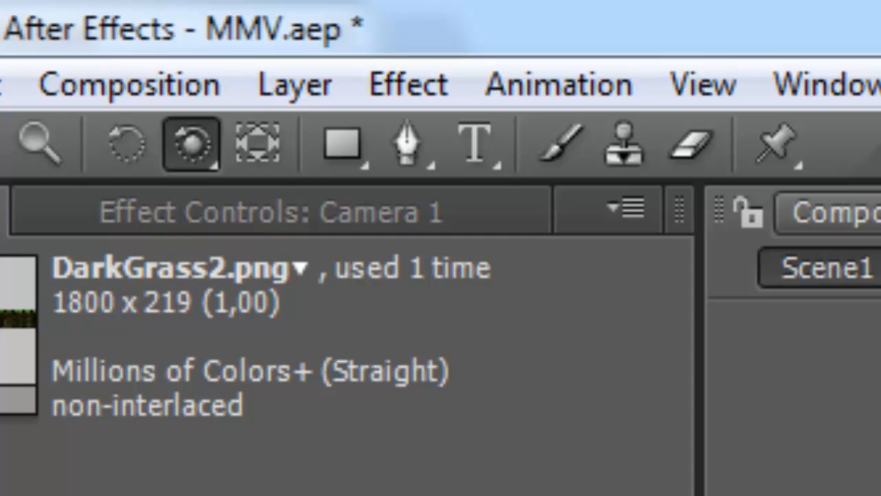
key("c")
key("c")
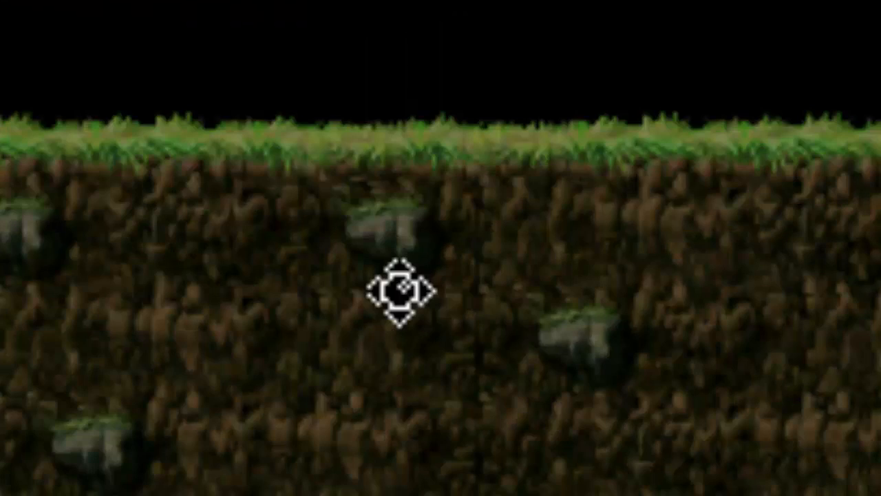
key("c")
key("c")
key("c")
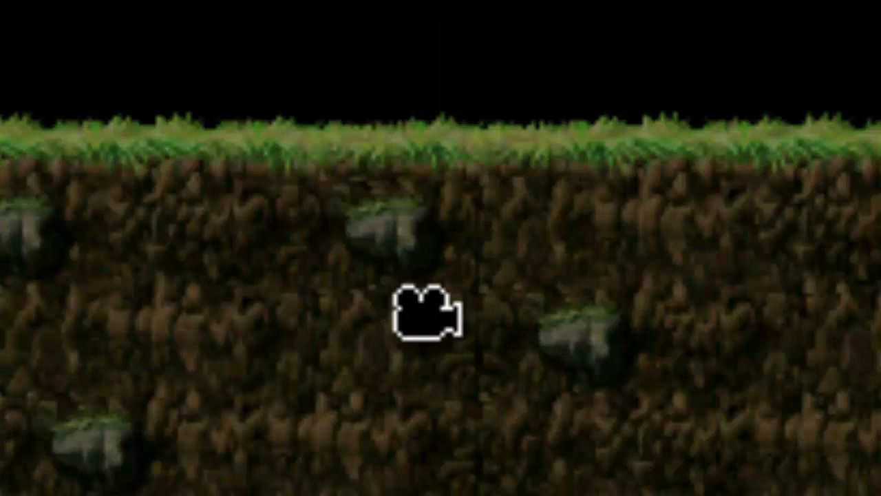
key("c")
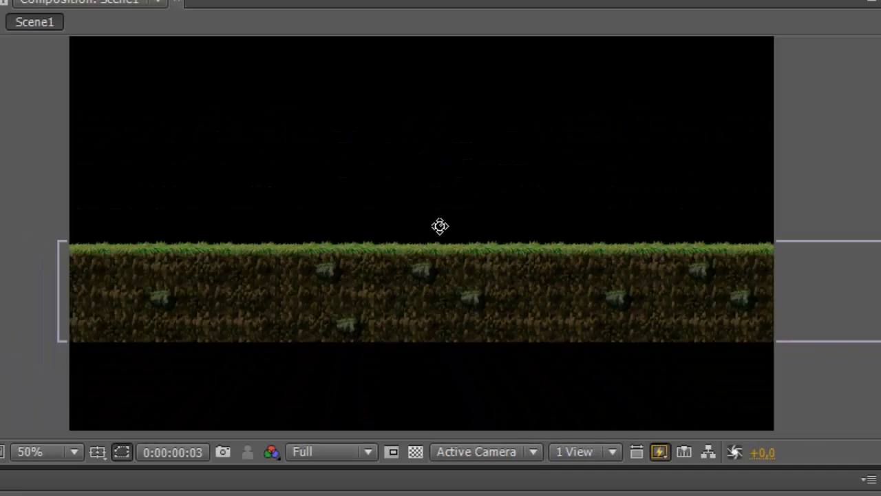
- Try moving and orbiting the camera around the grass layer to view it at an angle
left_click_drag(440, 226, 475, 336)
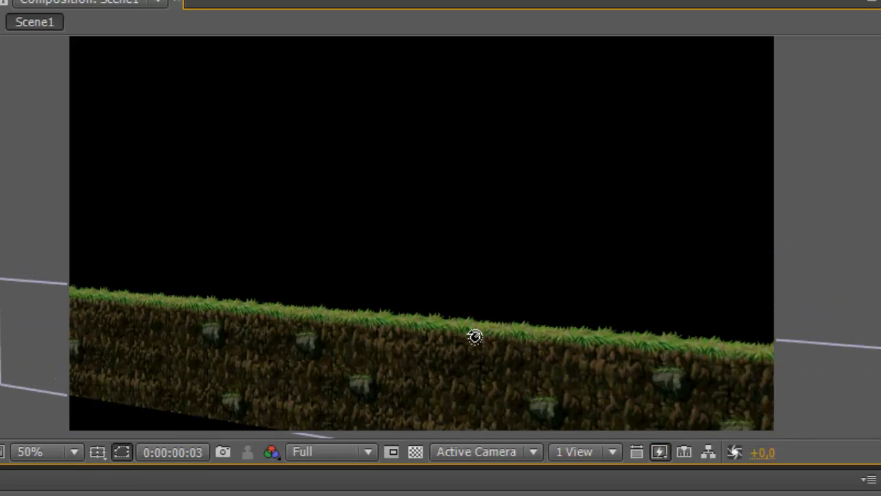
left_click_drag(484, 364, 461, 392)
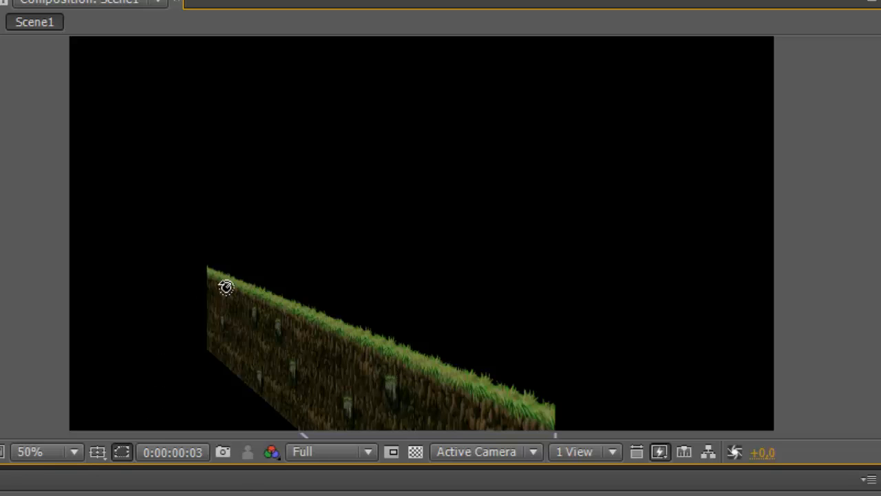
left_click_drag(225, 287, 281, 286)
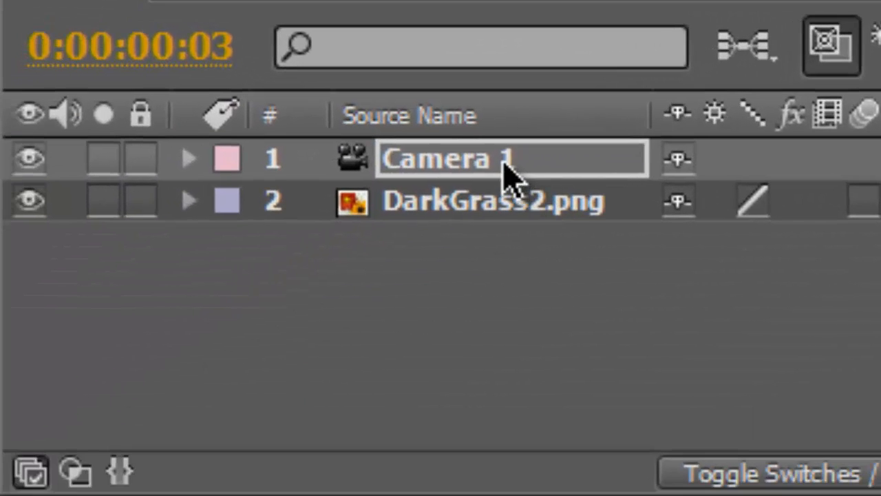
- Expand the Camera 1 layer to view its Transform and Camera Options groups, then collapse it
left_click(504, 159)
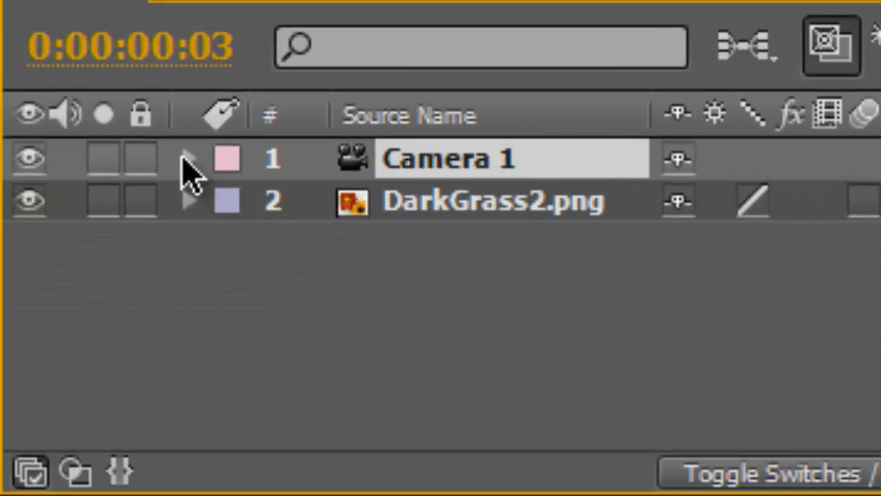
left_click(185, 159)
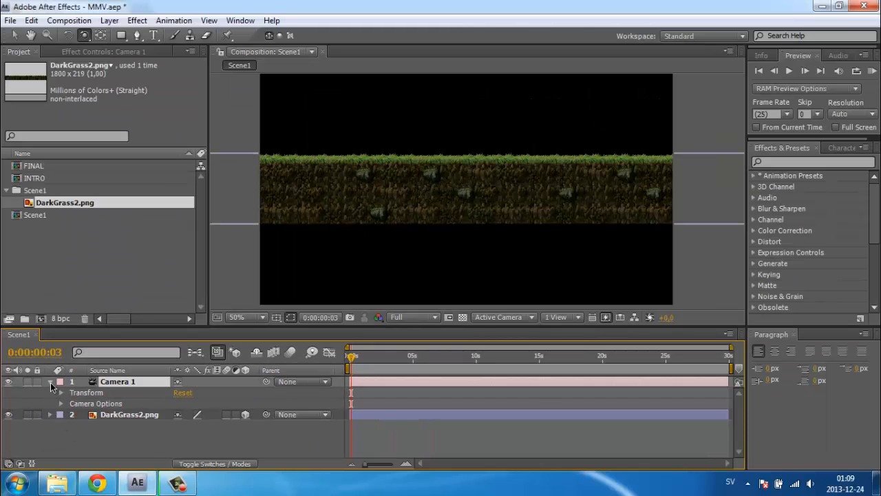
left_click(51, 382)
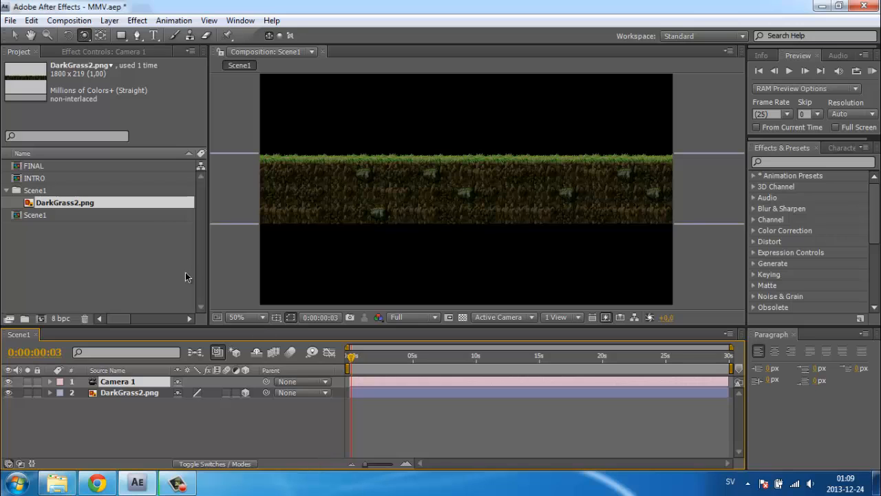
- Select the DarkGrass2 layer with the Selection tool and move it down along its Y axis to the composition's bottom edge
left_click(20, 34)
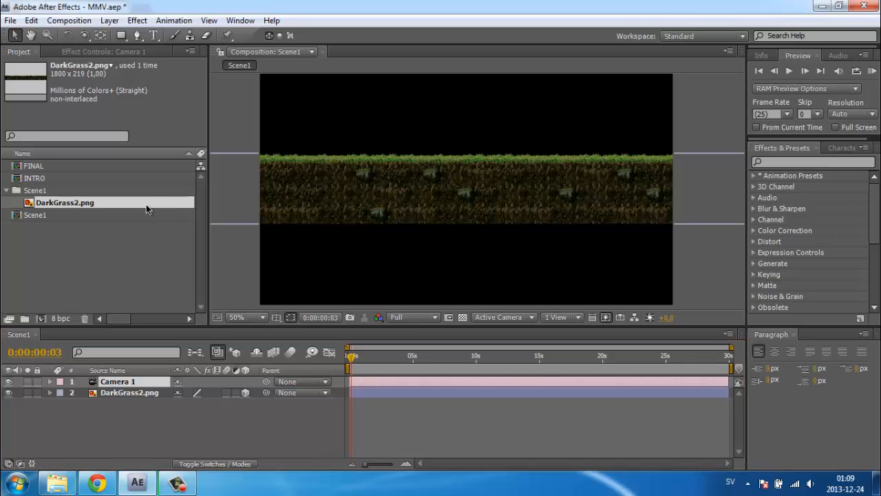
left_click(141, 394)
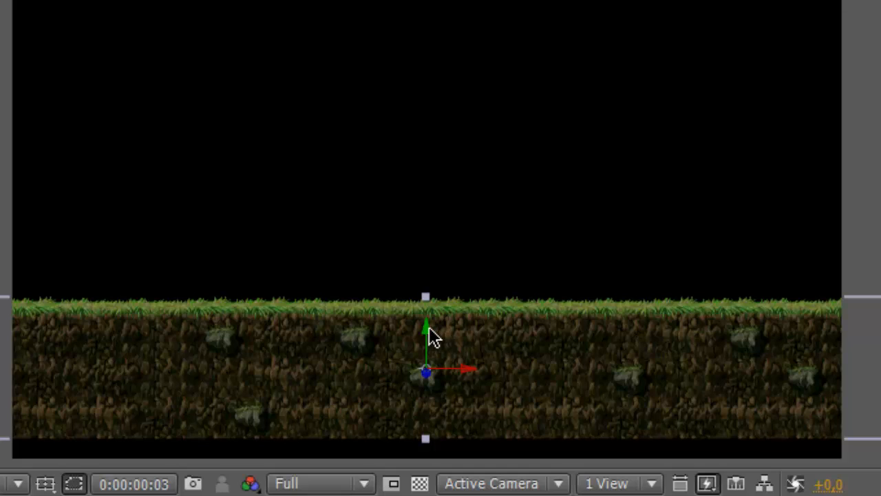
left_click_drag(425, 327, 430, 378)
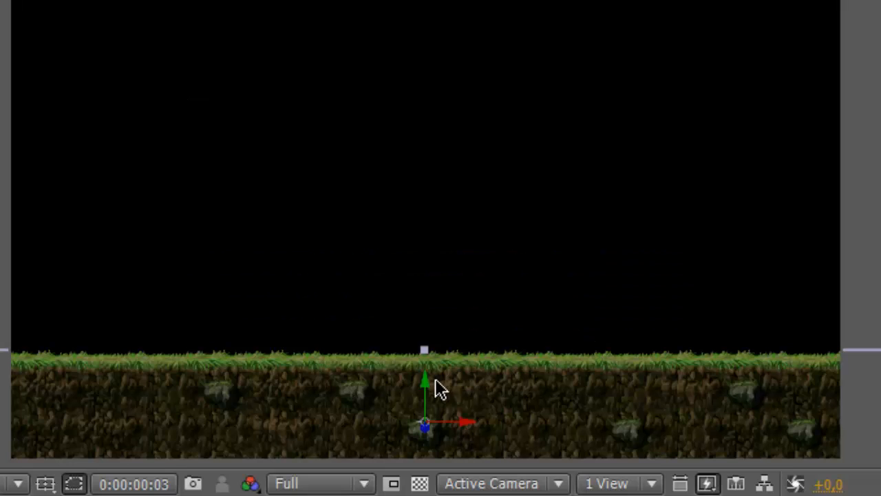
left_click_drag(425, 381, 425, 388)
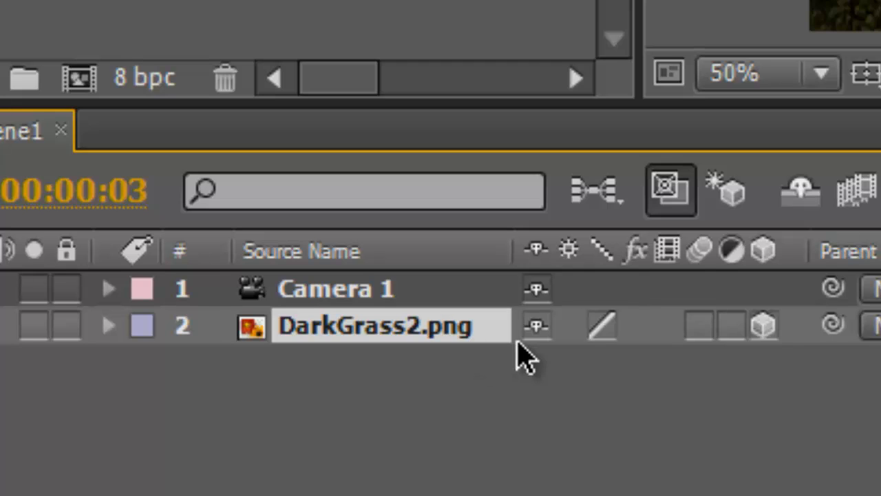
- Show the Position property of the DarkGrass2 layer, try a different Z value and return it to 0
key("p")
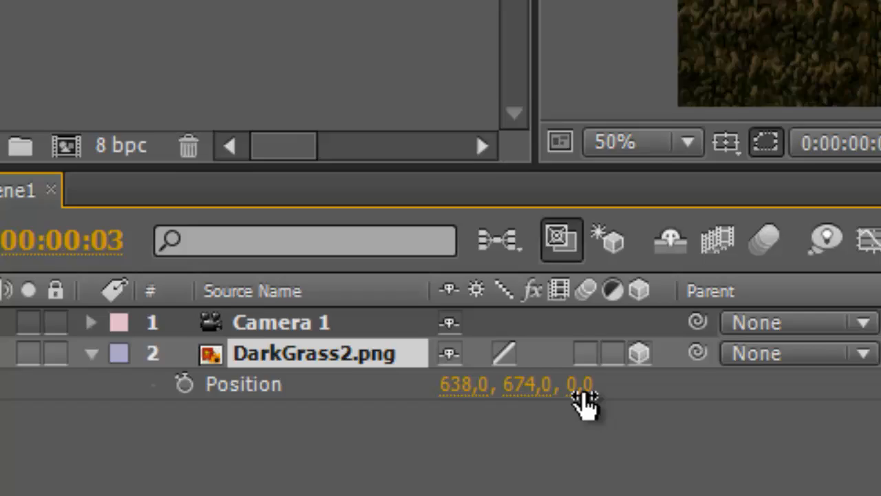
left_click_drag(698, 375, 277, 444)
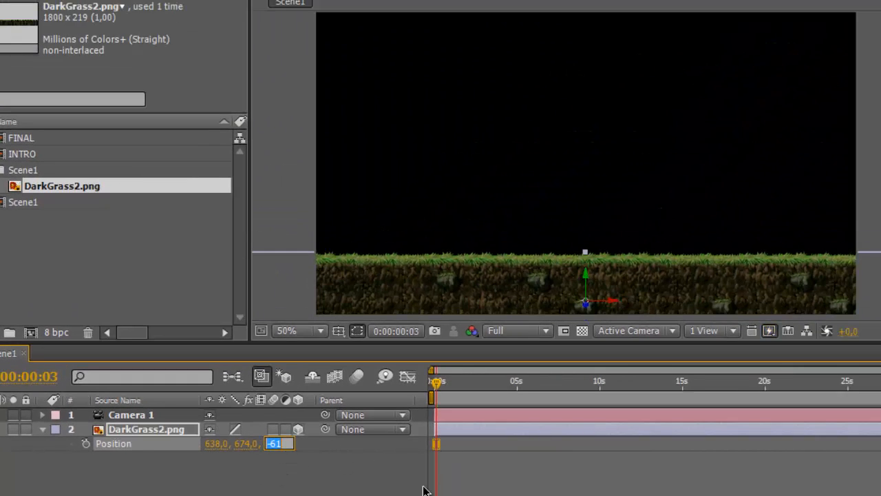
key("Return")
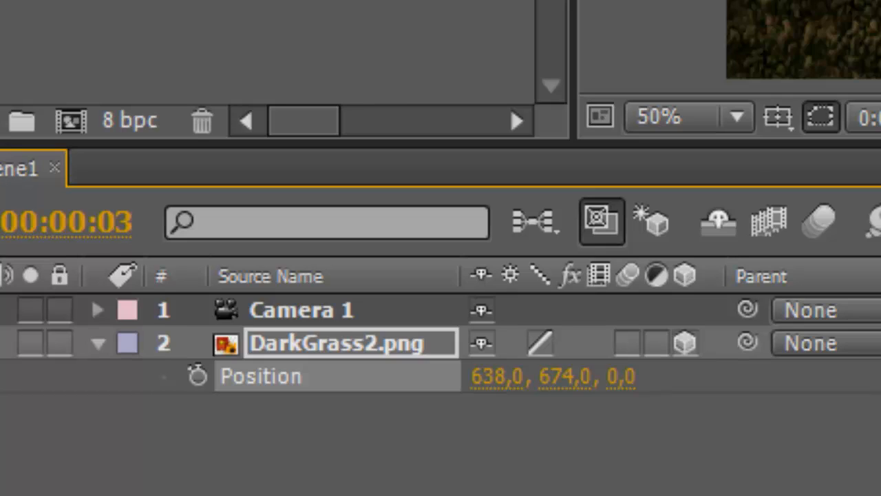
left_click(413, 348)
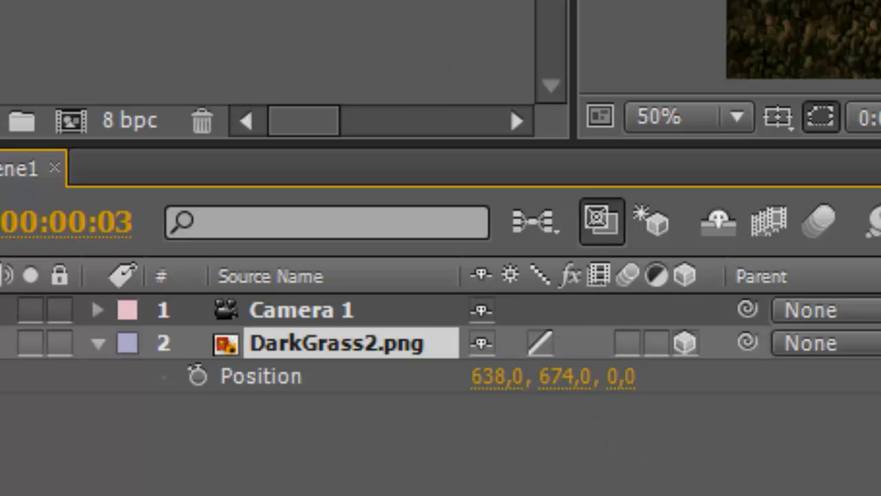
key("ctrl+y")
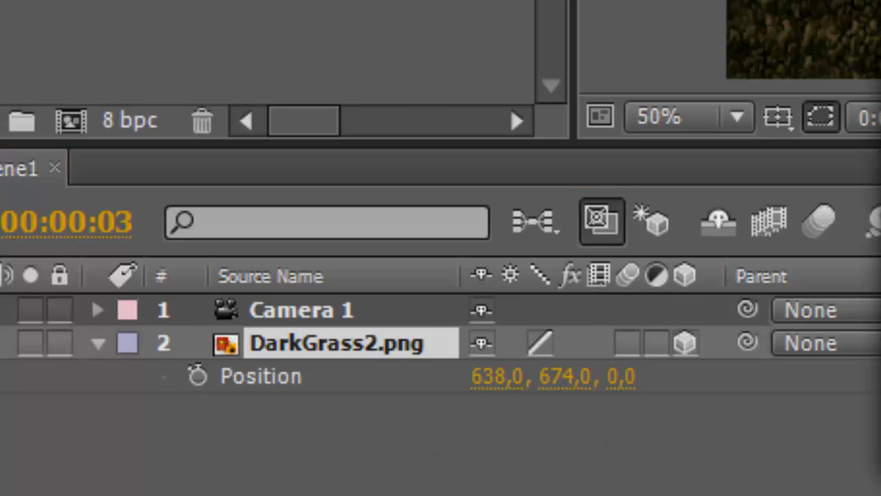
- Switch to Windows Explorer and open the IMAGES > Back folder inside MapleStory Sprites on Local Disk (C:)
key("super")
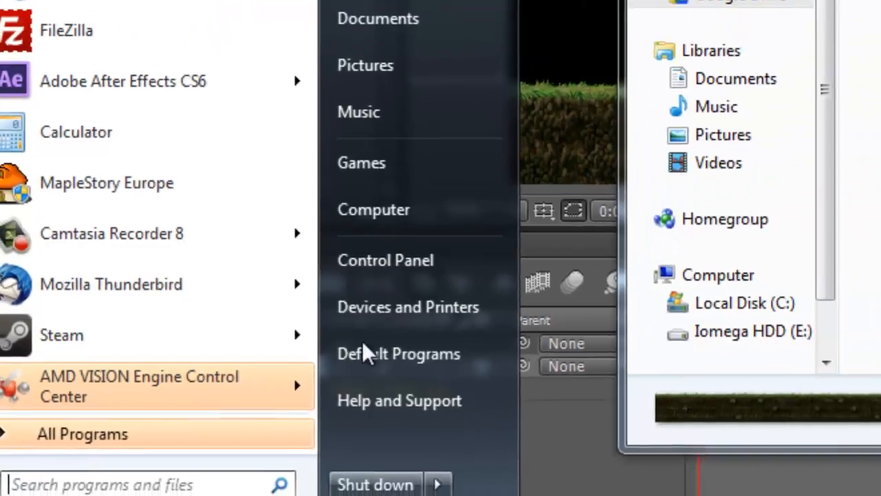
left_click(222, 315)
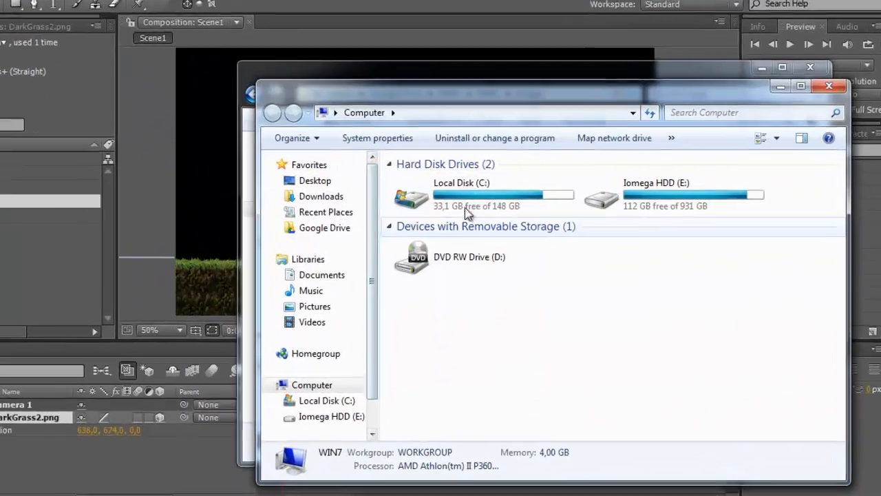
double_click(513, 209)
double_click(303, 173)
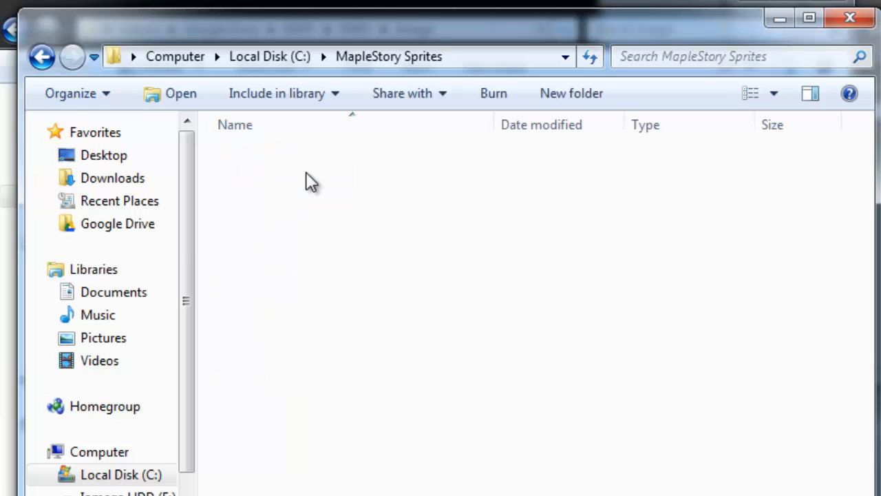
double_click(299, 164)
double_click(299, 165)
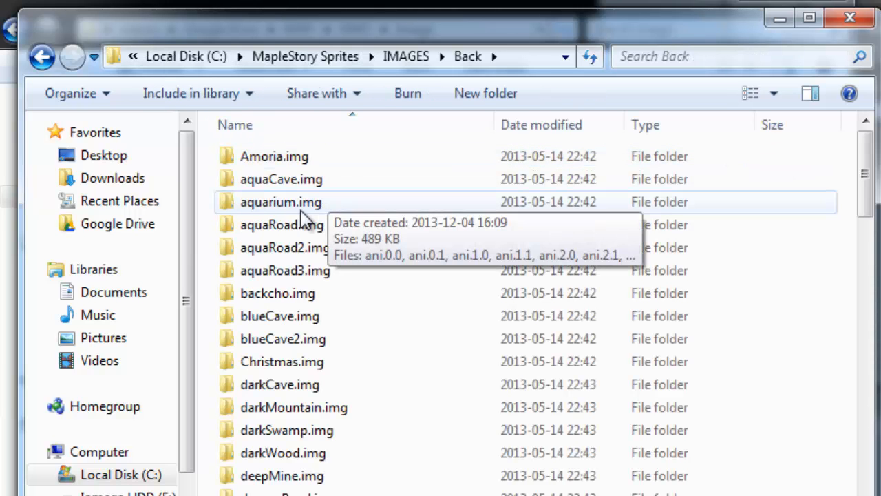
- Examine the background sprites in the Amoria.img, grayBrickTower2.img and globalJP.img folders
double_click(293, 157)
key("BackSpace")
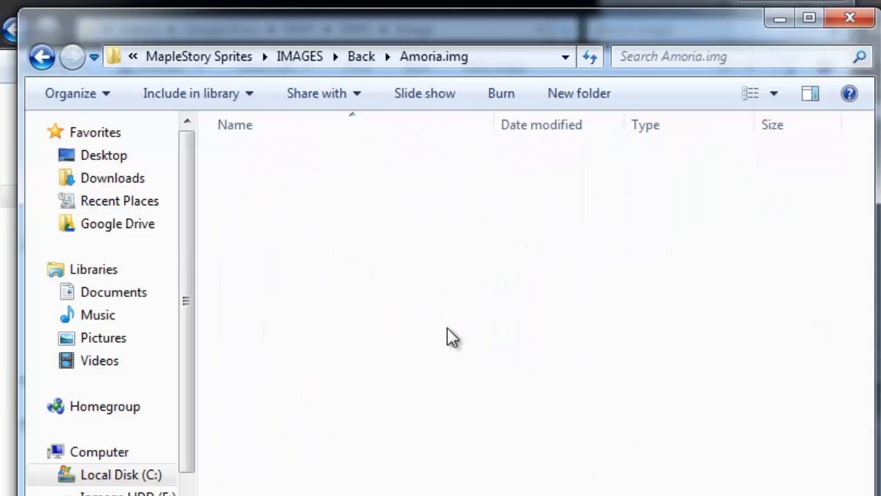
double_click(357, 339)
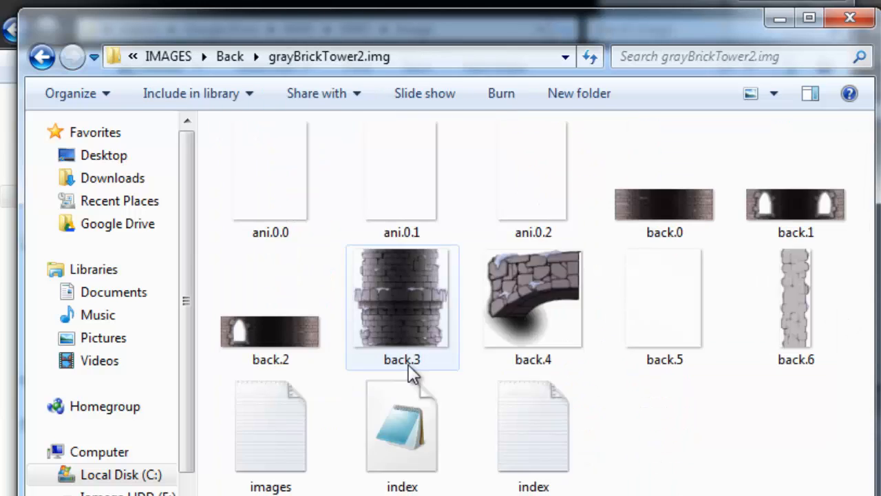
key("BackSpace")
double_click(404, 403)
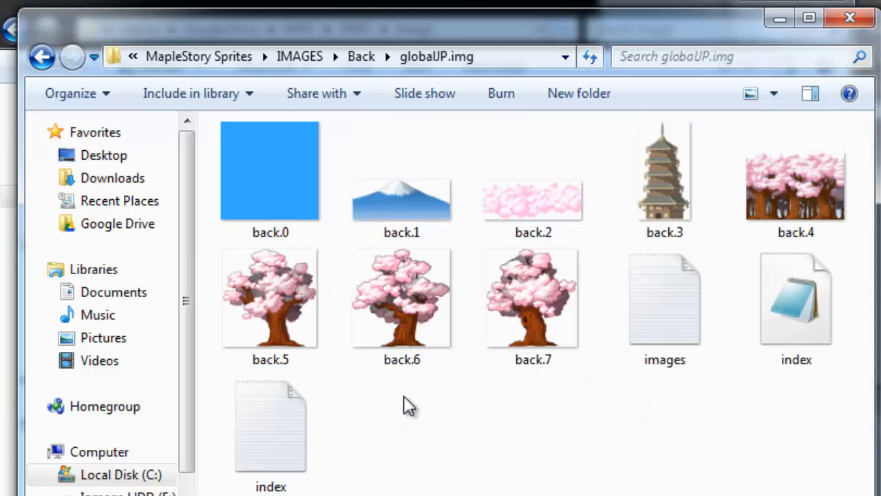
key("BackSpace")
- Open the folkvillige.img folder, import back.4 into the project's Scene1 folder and add it to the Scene1 timeline below Camera 1
double_click(337, 490)
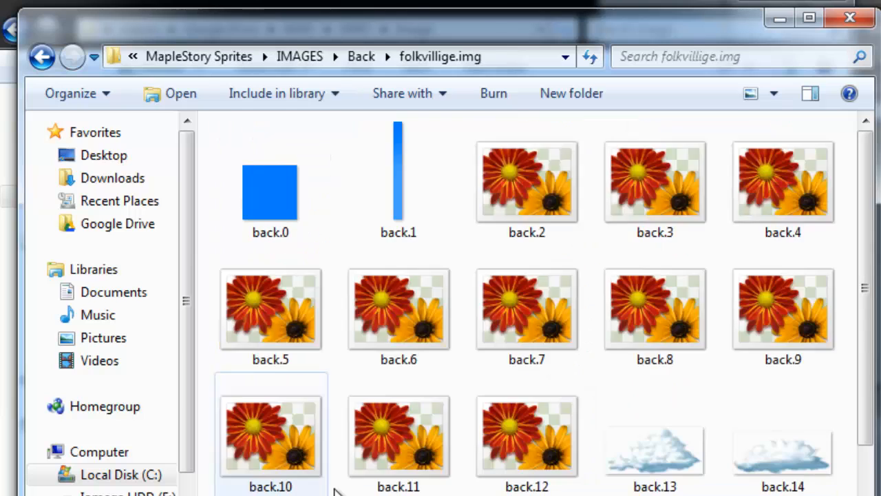
left_click_drag(324, 35, 363, 158)
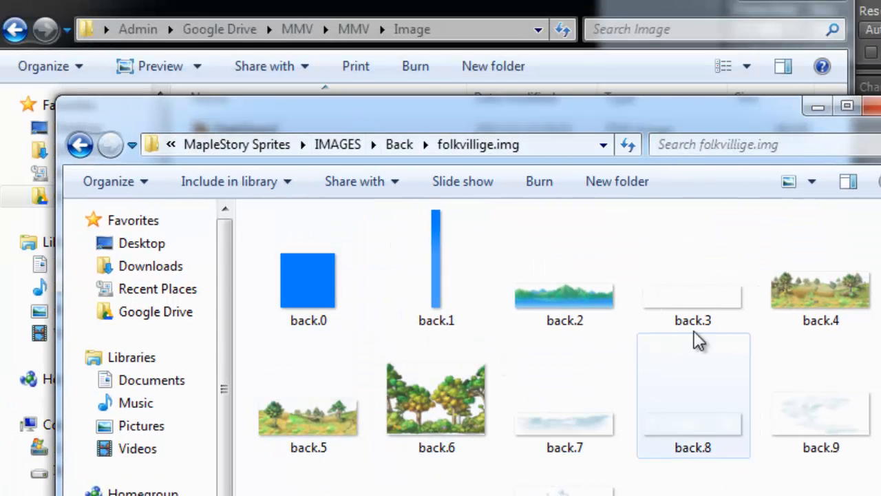
left_click(823, 296)
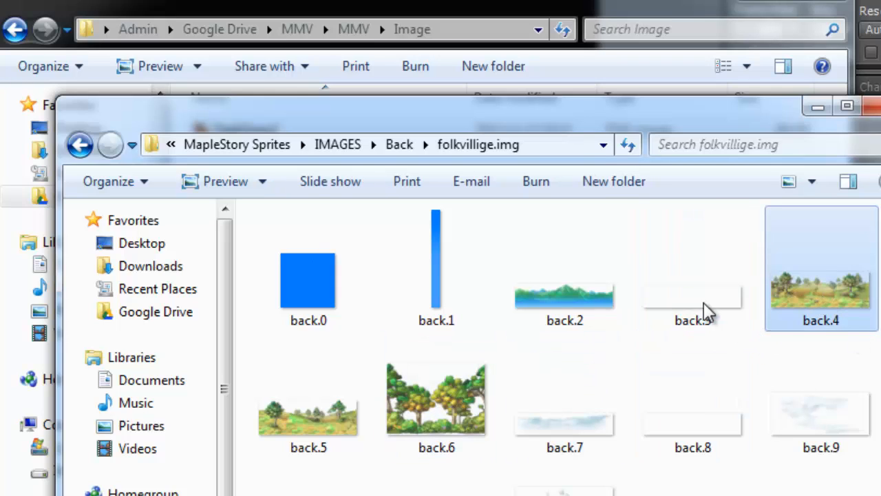
left_click_drag(663, 134, 540, 171)
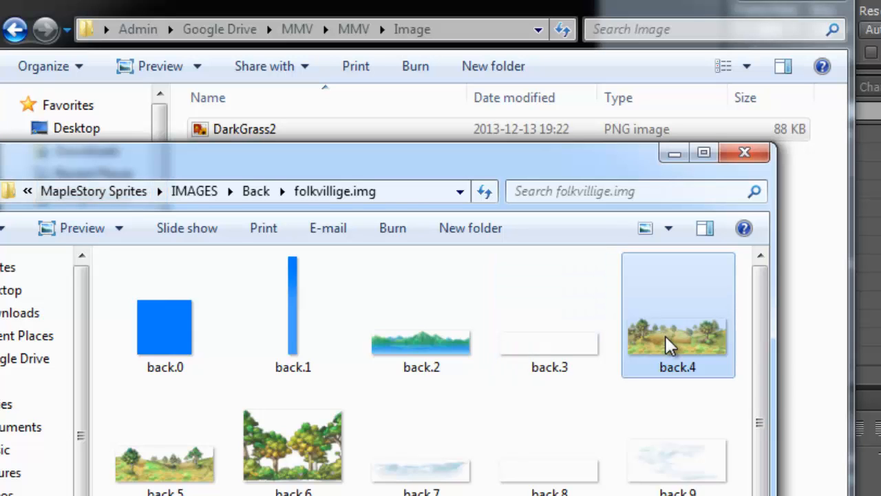
mouse_move(671, 343)
left_click_drag(678, 339, 228, 413)
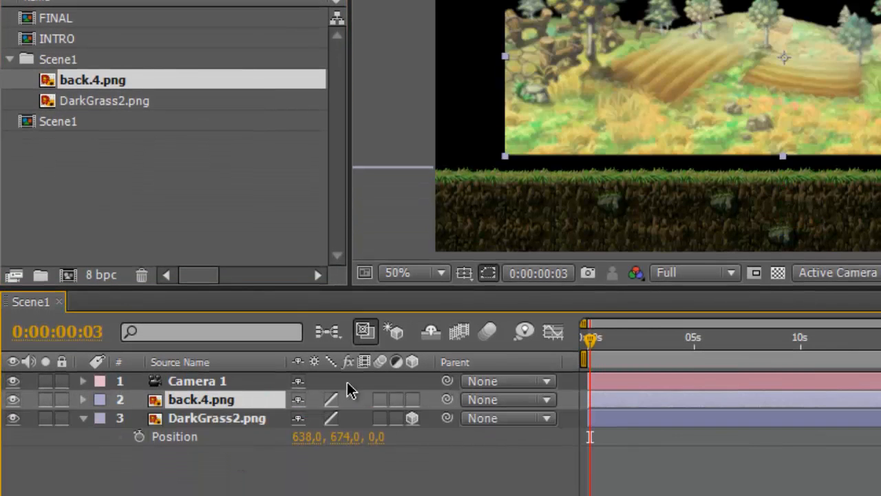
- Move the back.4 layer to the left so it extends past the composition's left edge, just above the grass
left_click_drag(738, 107, 468, 112)
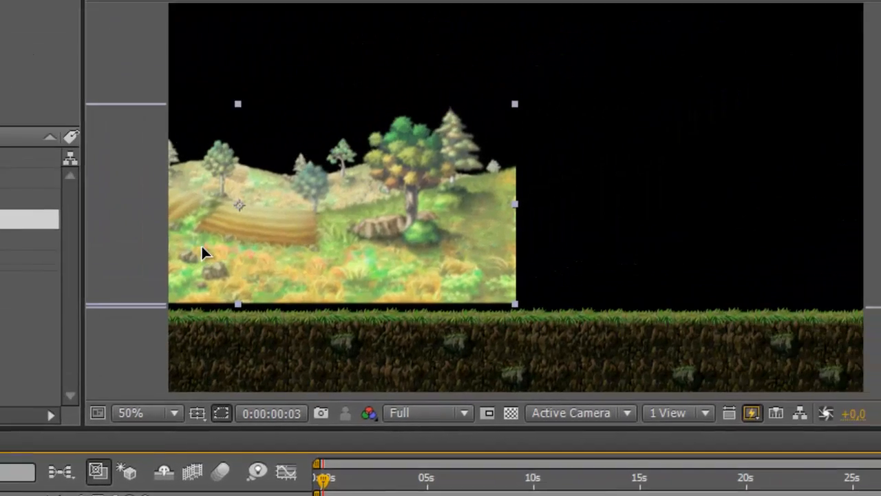
left_click_drag(201, 249, 187, 245)
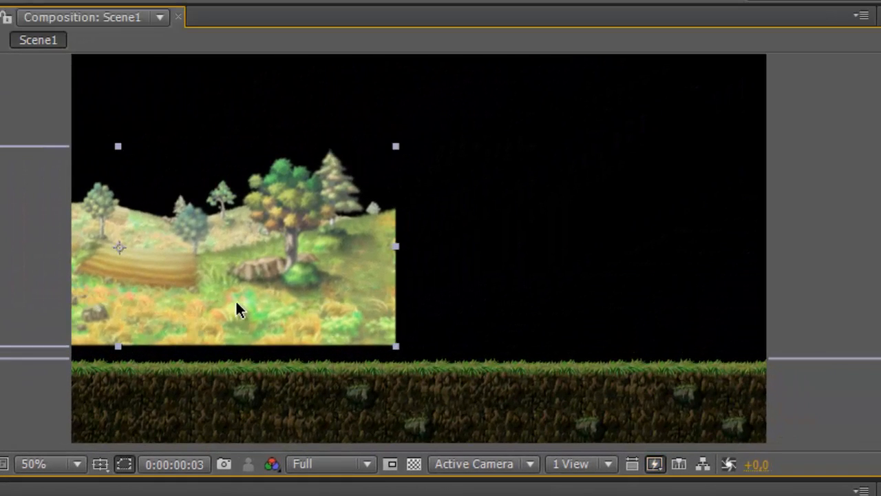
left_click_drag(335, 255, 252, 243)
left_click_drag(155, 296, 158, 292)
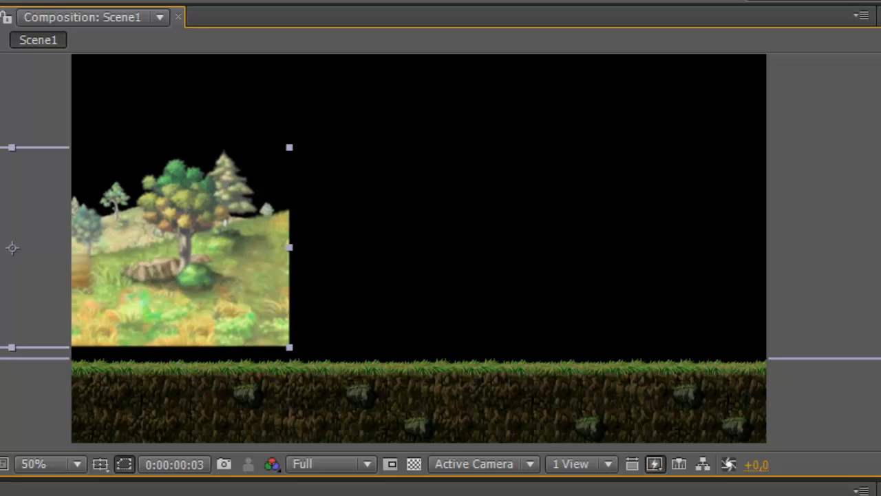
- Import back.5 from the folkvillige.img folder into Scene1 and add it to the timeline between Camera 1 and back.4
key("alt+Tab")
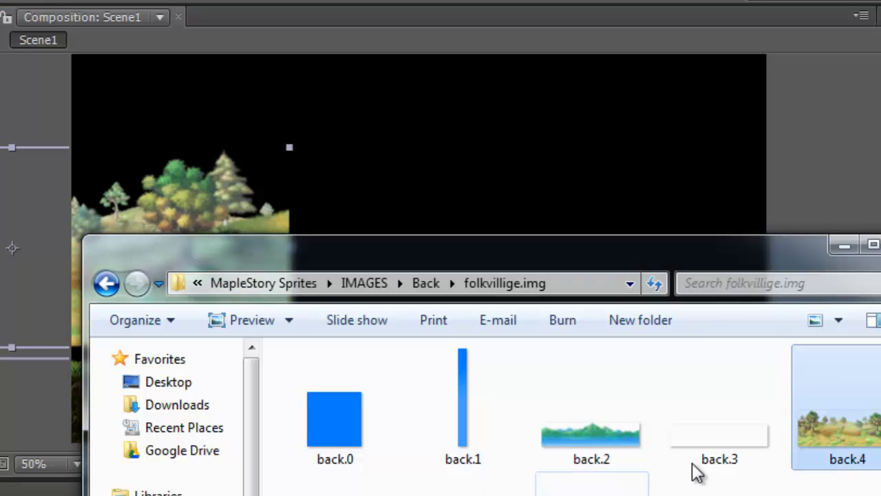
left_click_drag(293, 358, 0, 24)
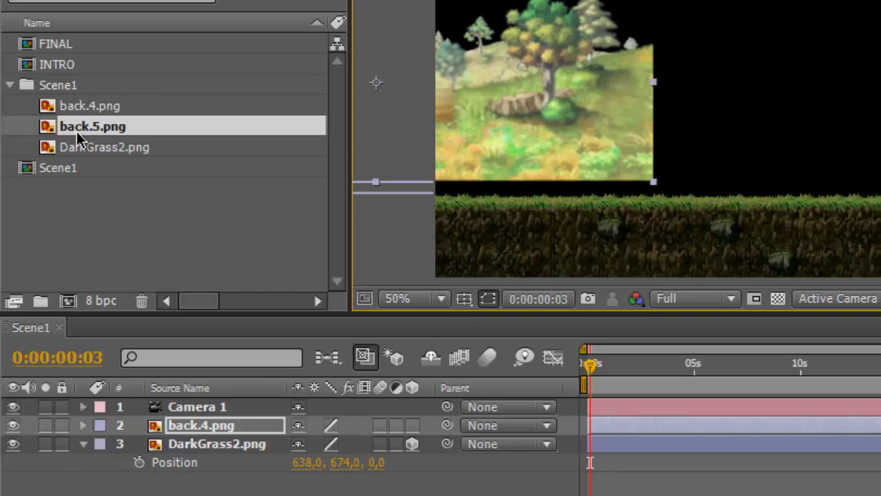
left_click_drag(79, 138, 203, 408)
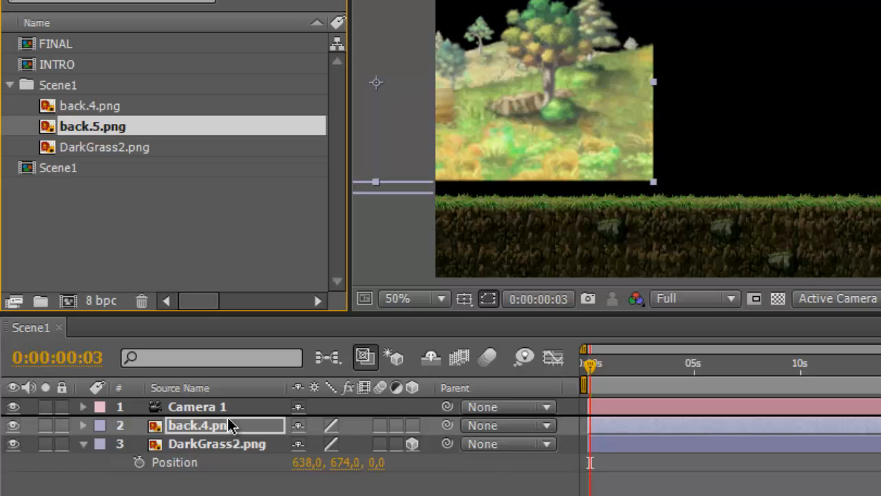
left_click_drag(229, 419, 228, 418)
- Move the back.5 layer against the right edge of back.4 and align the two images so the landscape joins seamlessly
left_click_drag(626, 108, 764, 106)
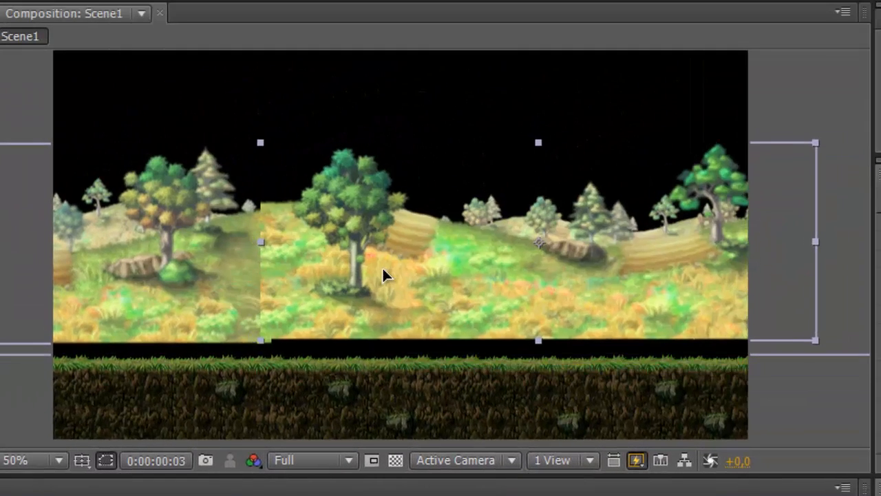
left_click_drag(383, 266, 386, 275)
scroll(335, 270, "up", 1)
left_click_drag(269, 261, 431, 273)
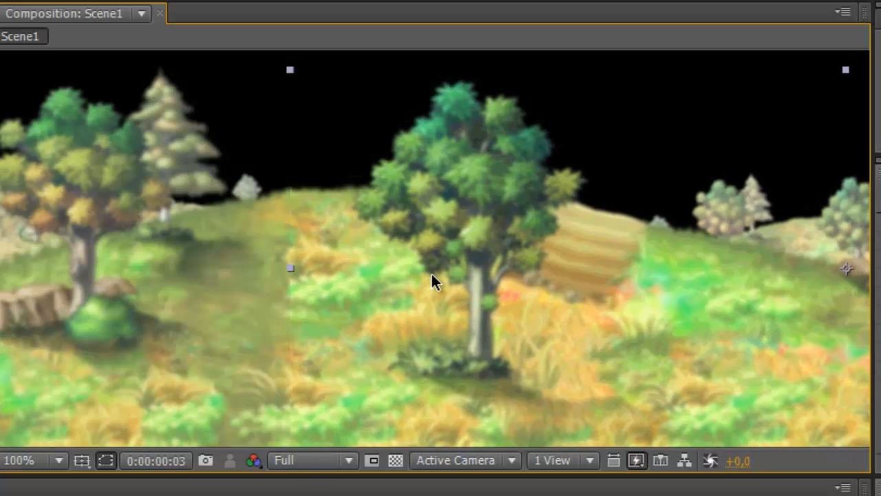
scroll(431, 275, "down", 1)
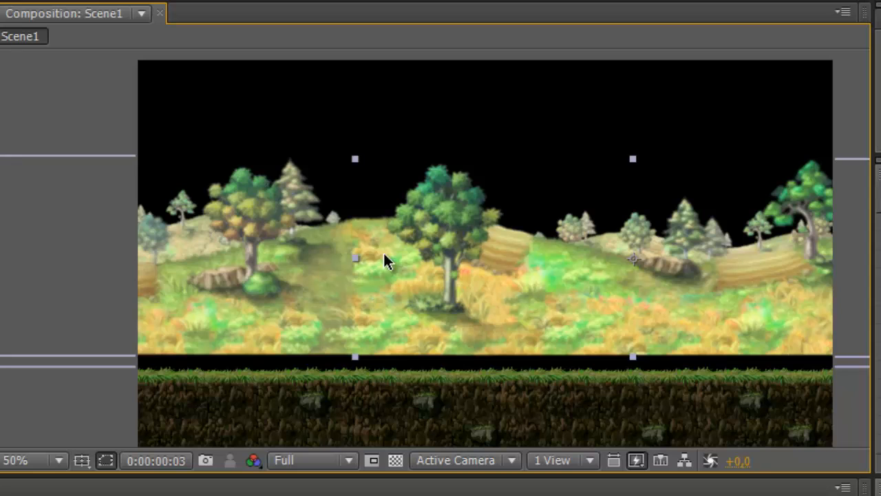
- Select the back.4 and back.5 layers together and move them down to meet the top edge of the grass
left_click(364, 155)
scroll(416, 223, "down", 1)
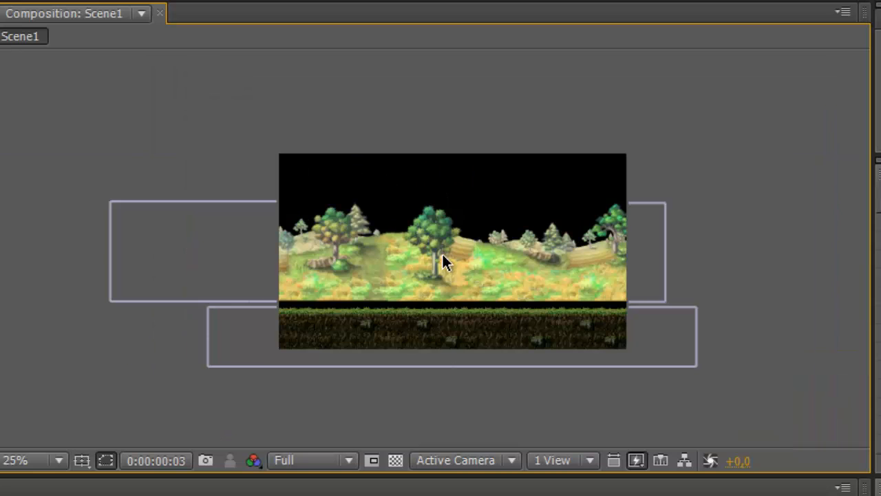
left_click(333, 268)
left_click_drag(450, 269, 291, 267)
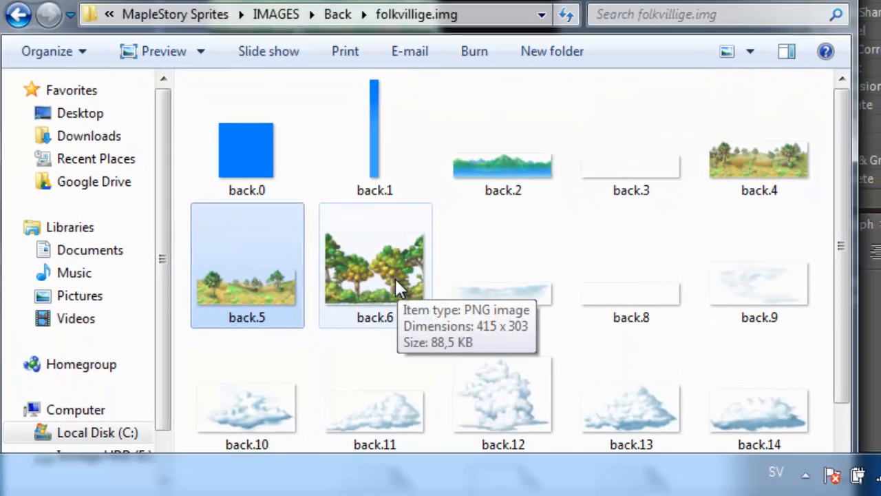
- Look at back.6 and the other background sprites available in the folkvillige.img folder
left_click(392, 278)
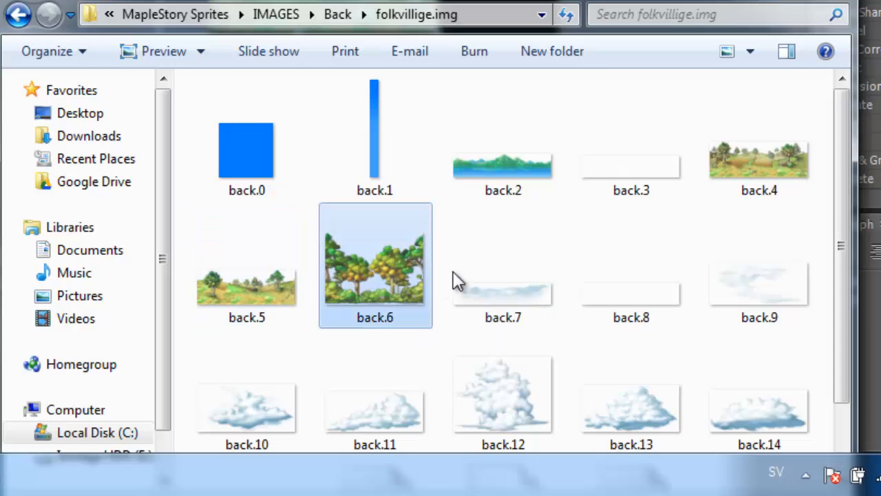
scroll(654, 207, "down", 2)
scroll(648, 203, "up", 2)
scroll(634, 215, "down", 2)
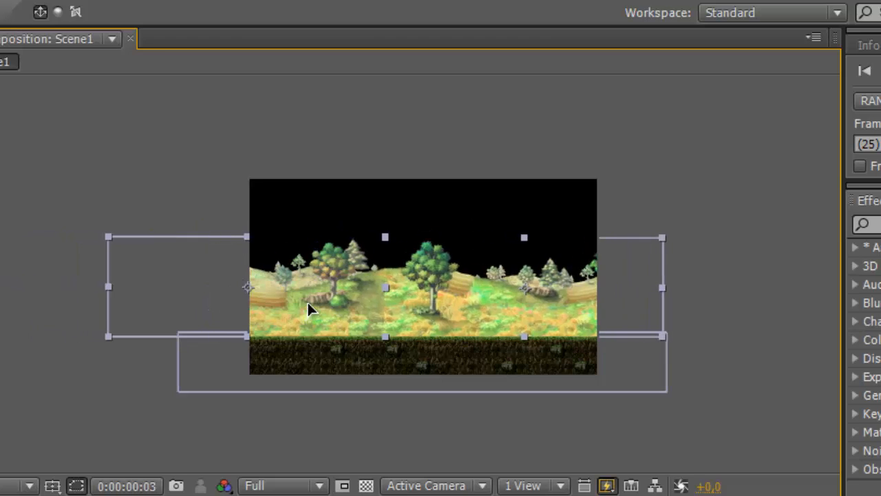
- Nudge the back.4 and back.5 layers slightly to the right and make both of them 3D layers
mouse_move(307, 301)
left_mouse_down()
mouse_move(318, 288)
mouse_move(318, 300)
left_mouse_up()
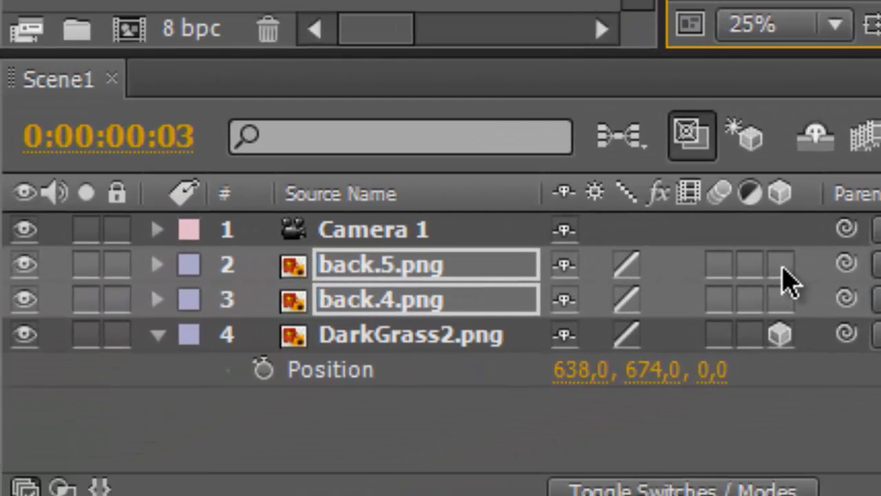
left_click(784, 267)
left_click(790, 298)
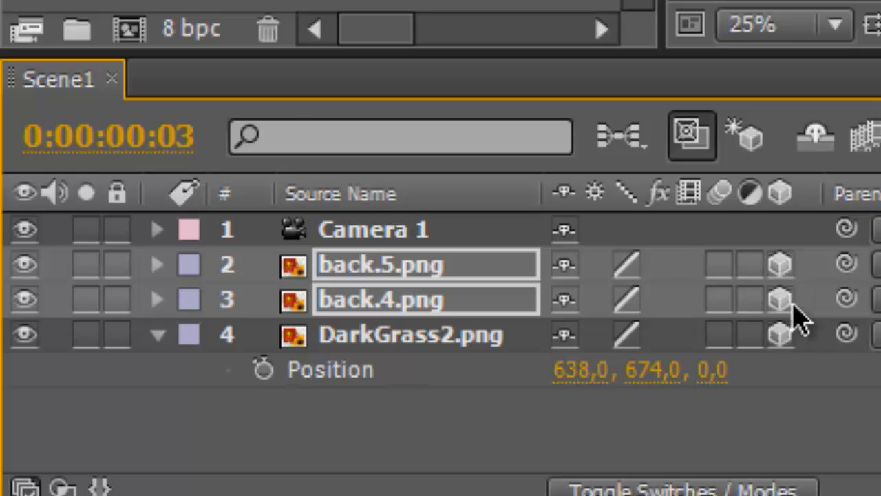
- Select back.4 and back.5 together, toggle their 3D Layer switches off and back on, and clear the selection
left_click(469, 275)
left_click(457, 329)
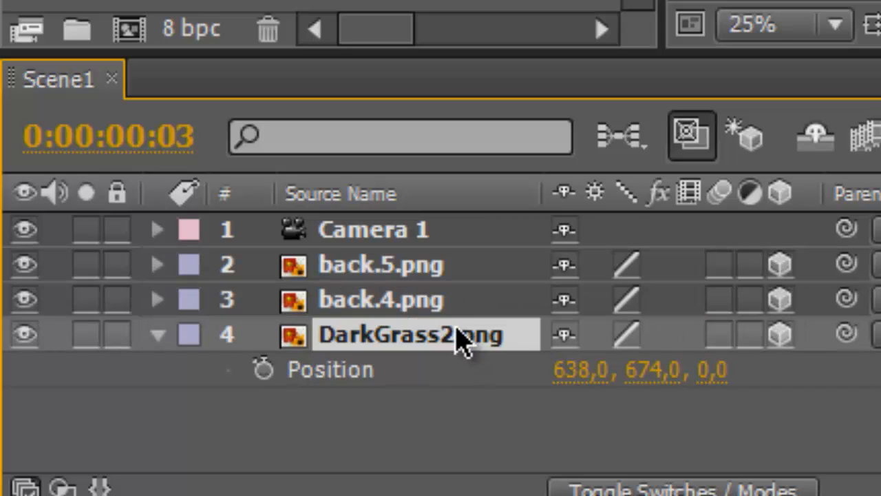
left_click(454, 299)
left_click(453, 276, "shift")
left_click(788, 279)
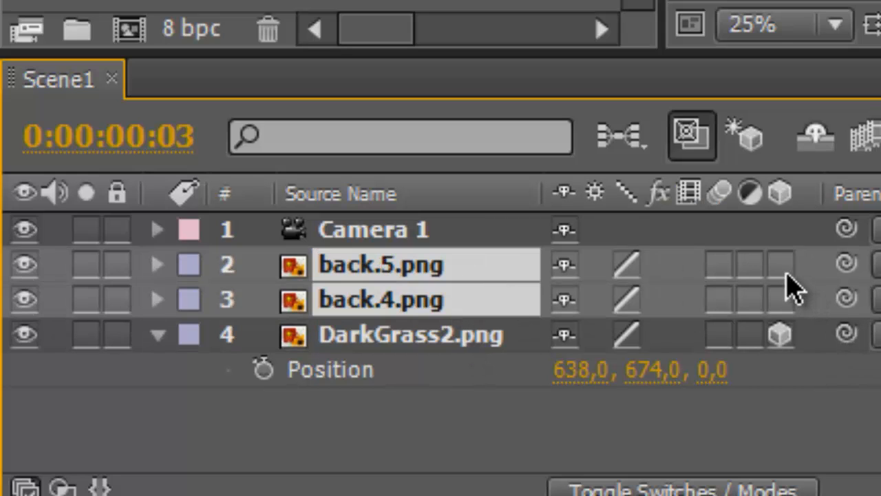
left_click(787, 279)
left_click(789, 278)
left_click(789, 282)
left_click(417, 452)
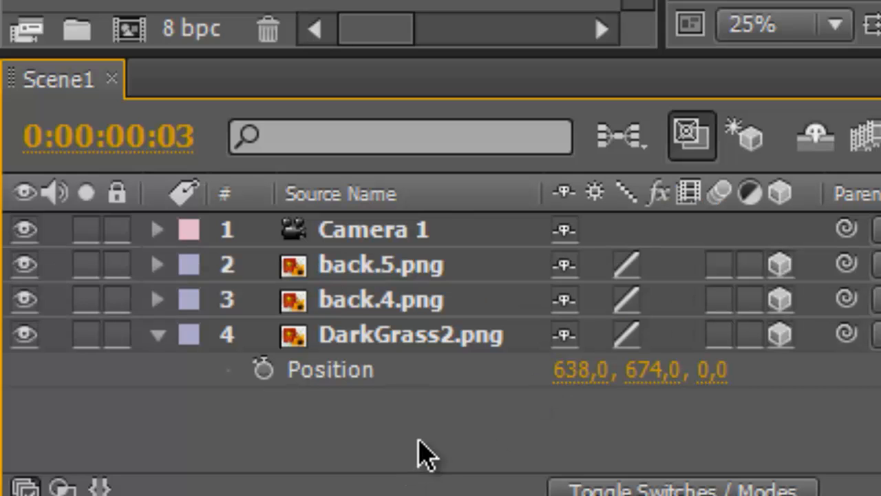
left_click(417, 279)
left_click(792, 281)
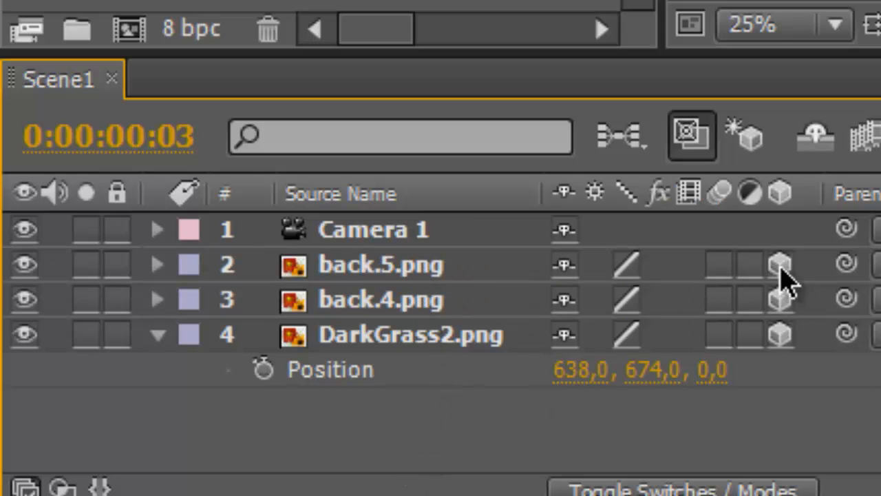
left_click(781, 266)
left_click(781, 266)
left_click(773, 302)
left_click(780, 299)
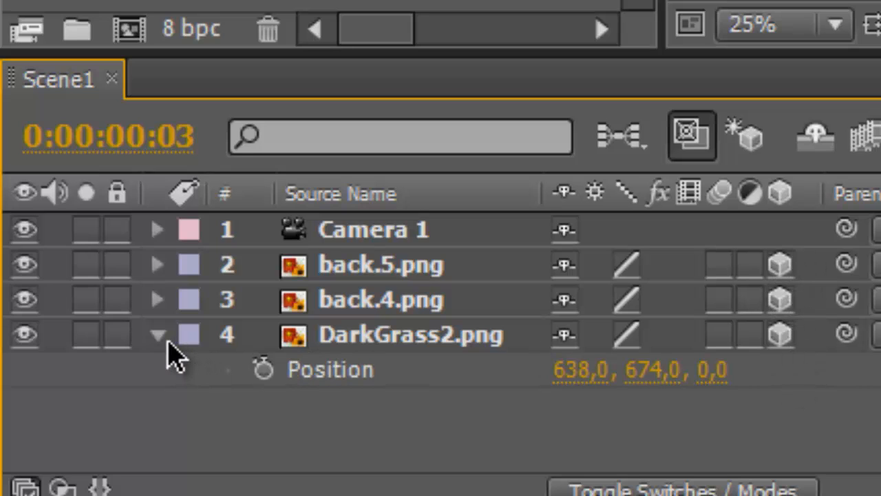
left_click(363, 309)
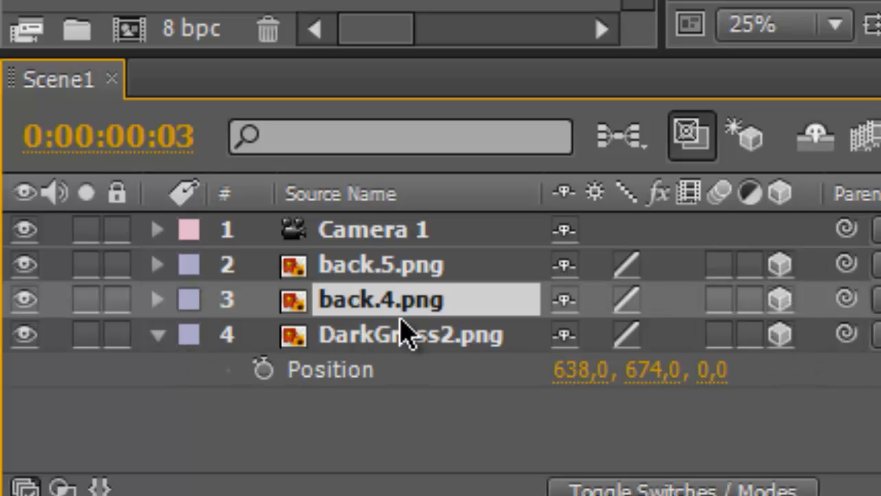
- Collapse the properties of DarkGrass2.png and move back.5.png and back.4.png together below it in the layer stack
left_click(160, 347)
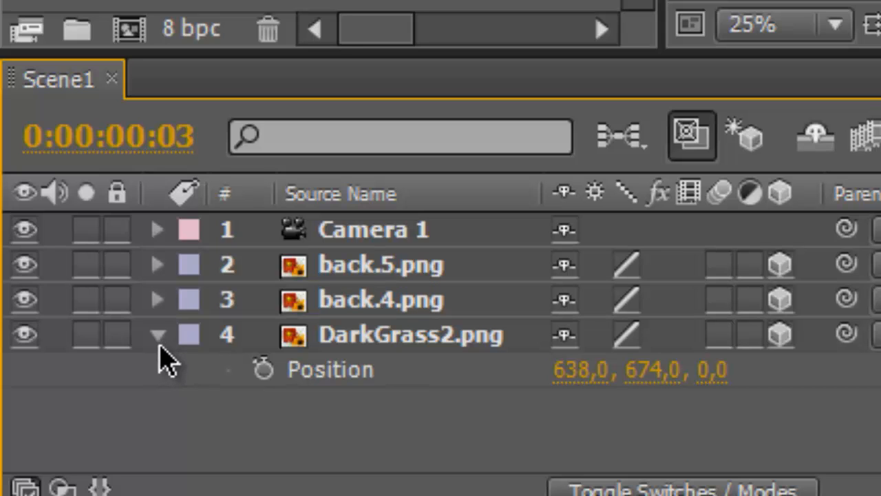
left_click(159, 341)
left_click(160, 342)
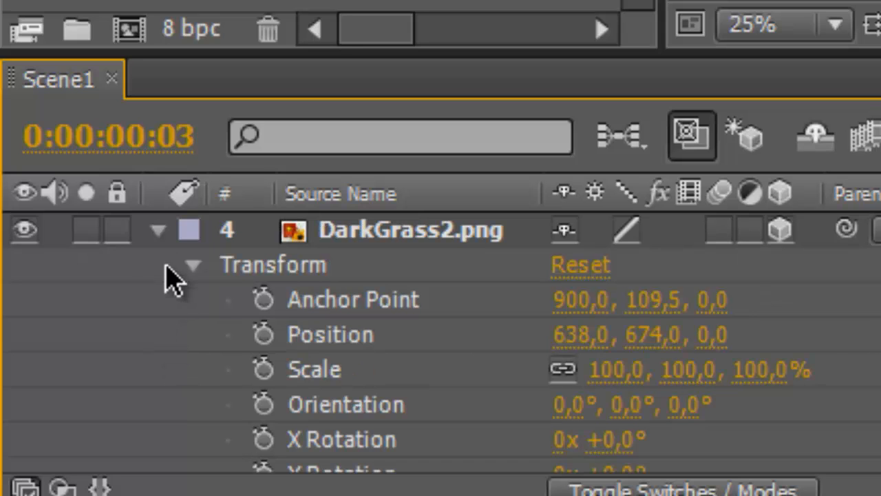
left_click(165, 234)
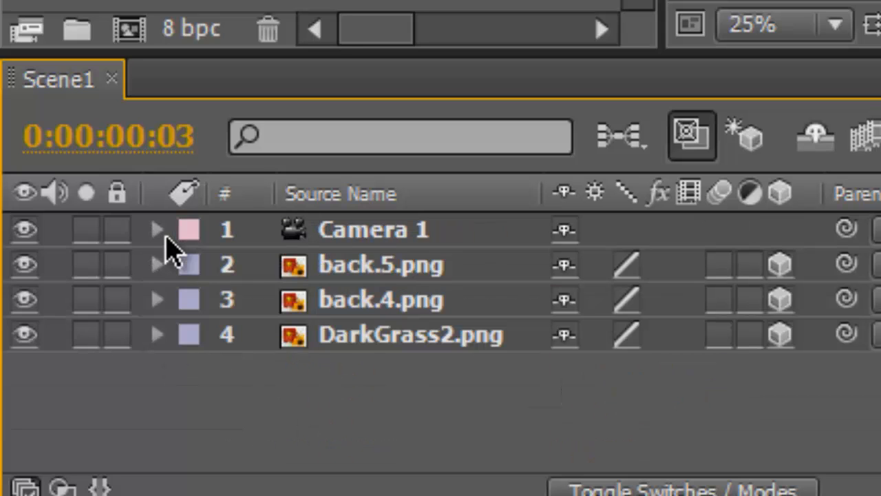
left_click(370, 303)
left_click(377, 270, "shift")
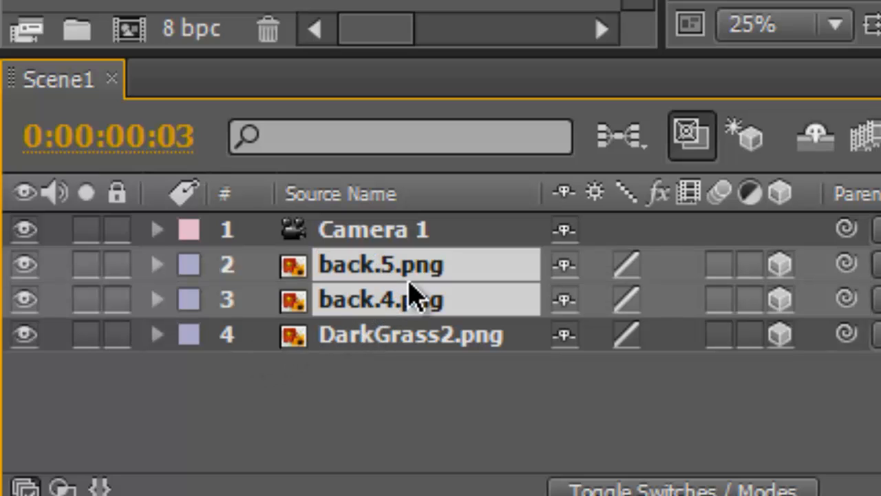
left_click_drag(403, 282, 478, 417)
left_click(388, 409)
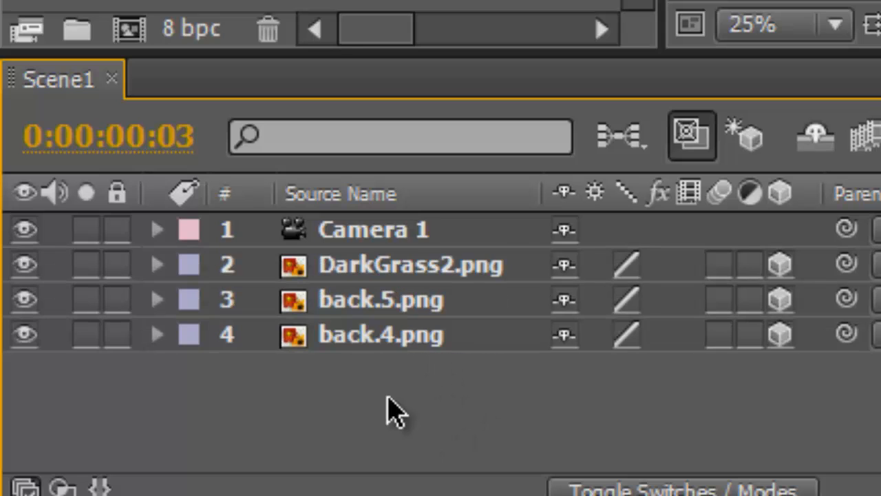
- Select back.5.png and back.4.png together and reveal only their Position properties
left_click(374, 344)
left_click(386, 314)
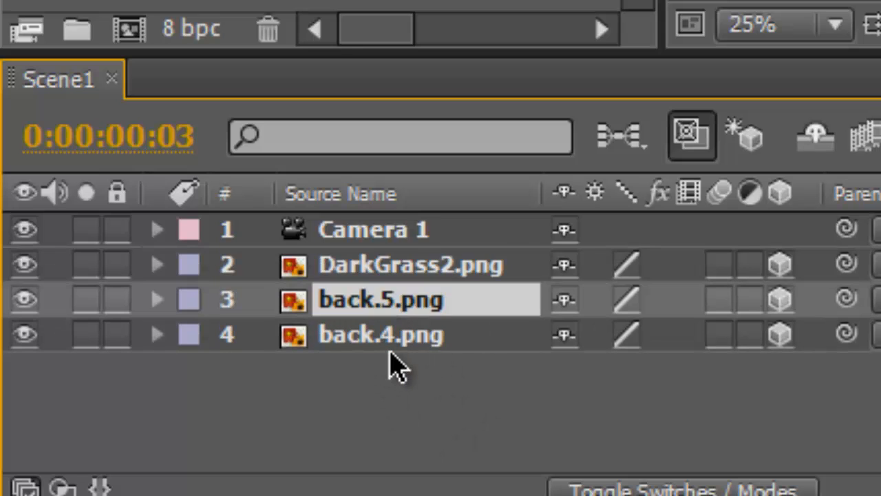
left_click(394, 359)
left_click(400, 331)
left_click(384, 306)
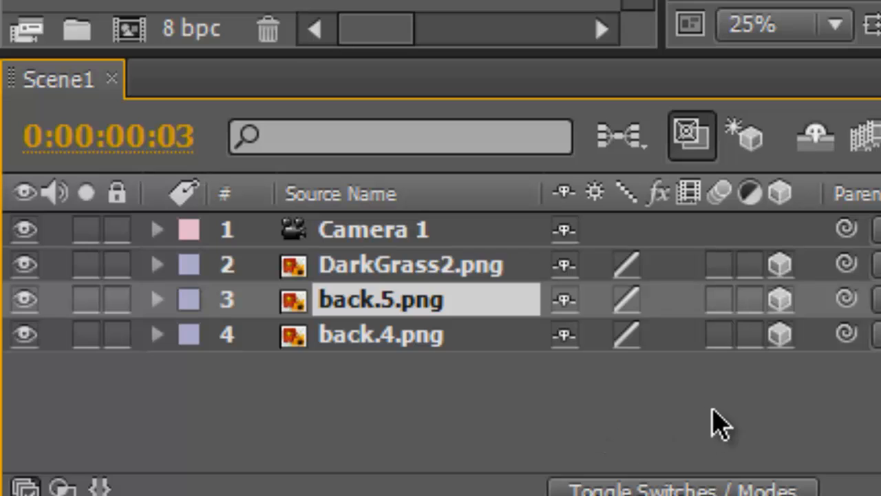
left_click(451, 338, "ctrl")
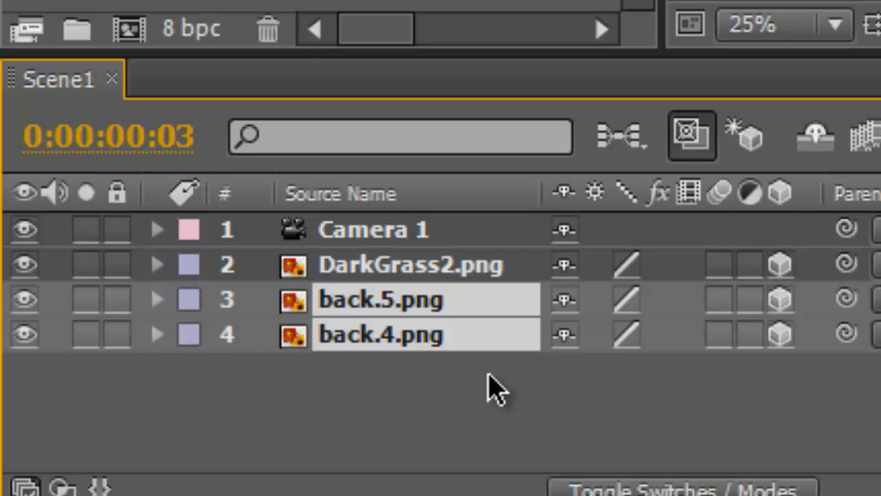
key("p")
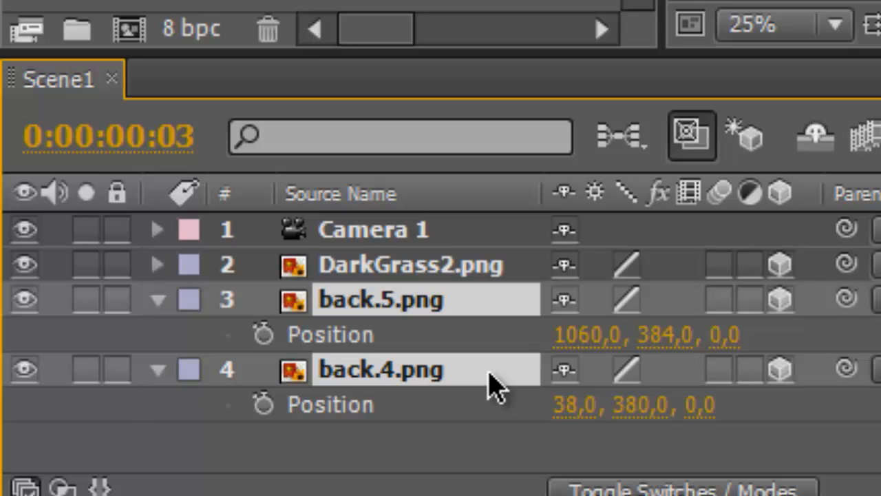
left_click(389, 241)
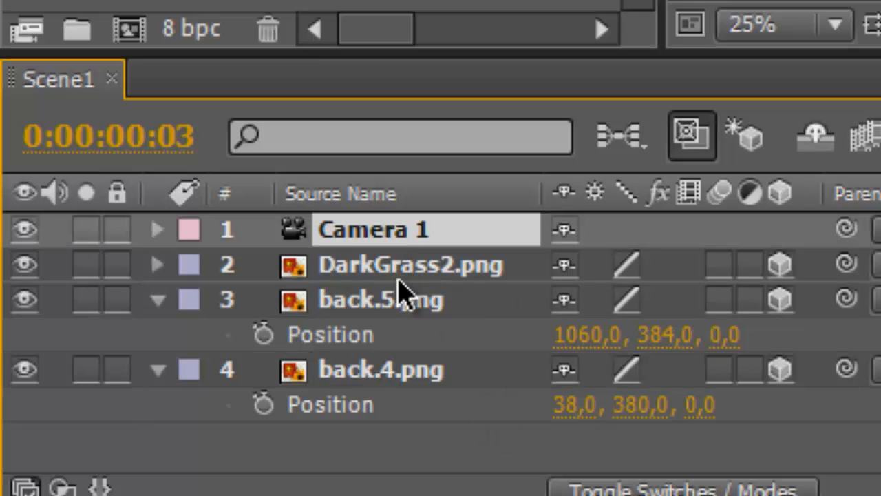
left_click(396, 277)
left_click(404, 310)
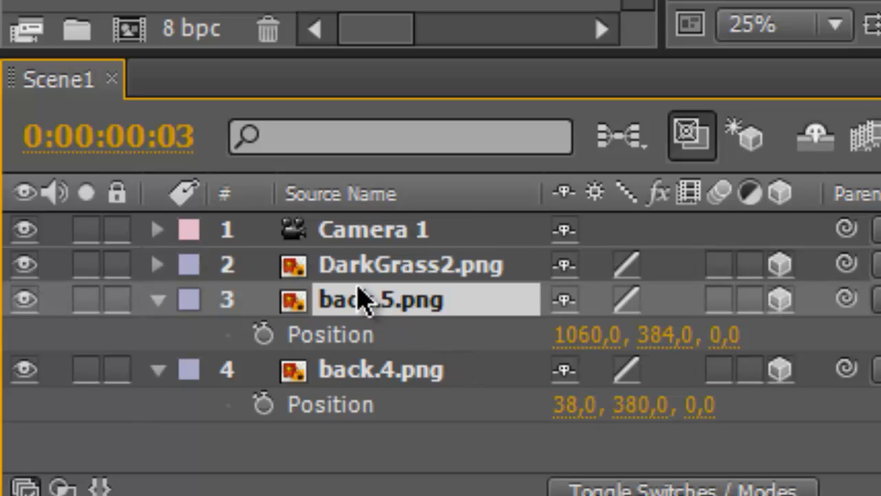
left_click(359, 226)
left_click(378, 279)
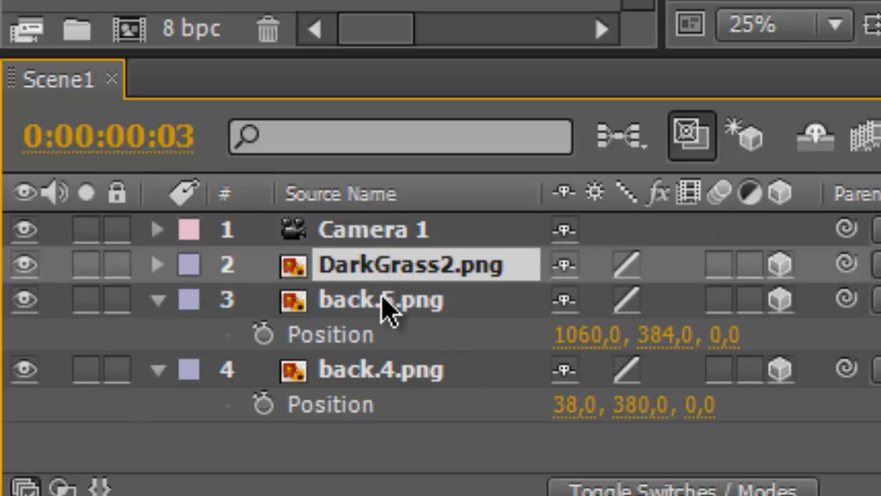
left_click(389, 303)
left_click(393, 367)
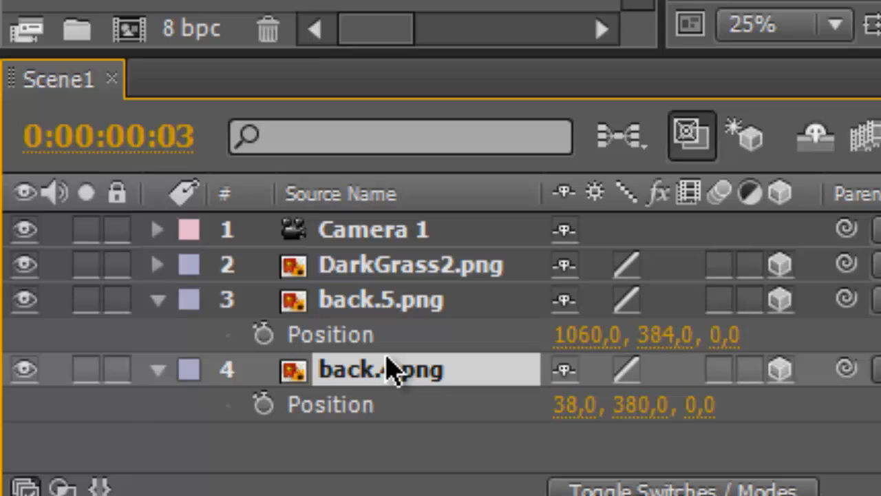
- Set the Z position of the back.5.png layer to -200
left_click(413, 305)
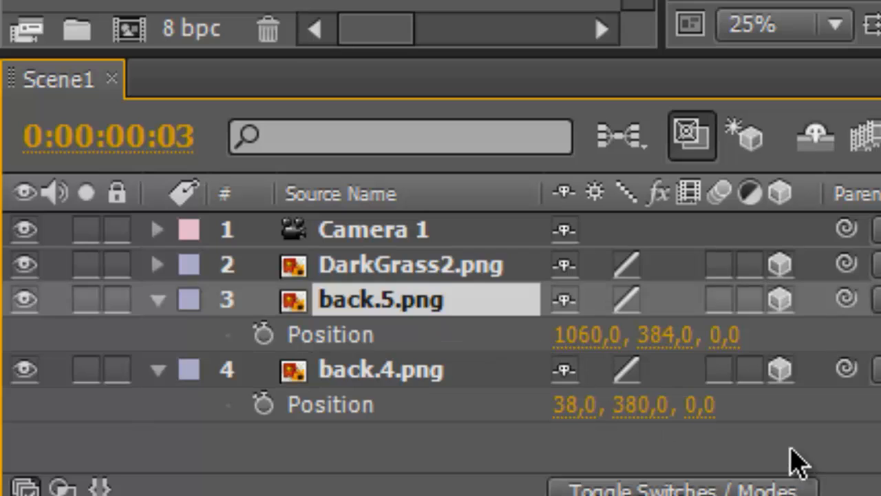
left_click(732, 337)
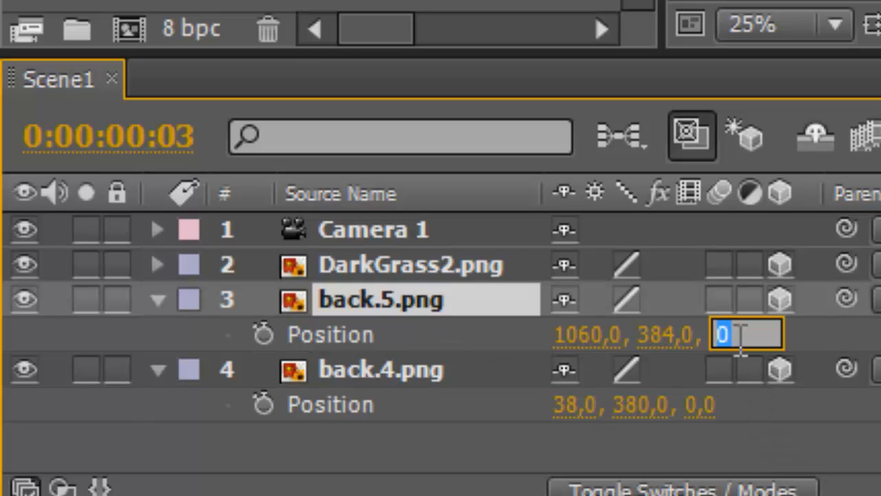
left_click_drag(747, 337, 654, 340)
left_click(736, 342)
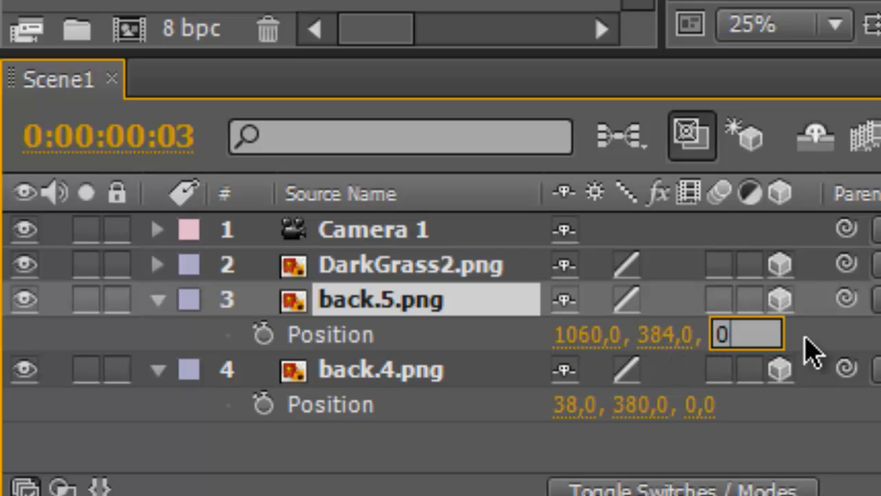
left_click(813, 352)
left_click(726, 336)
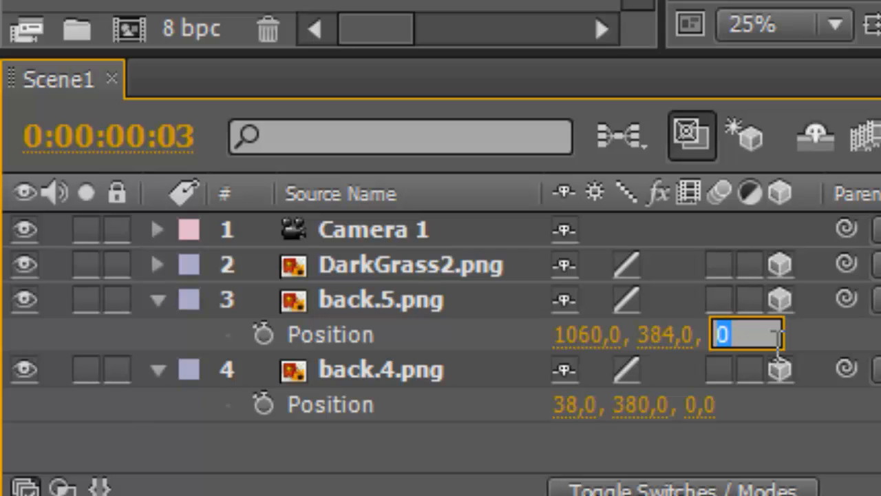
type("-")
type("200")
key("Return")
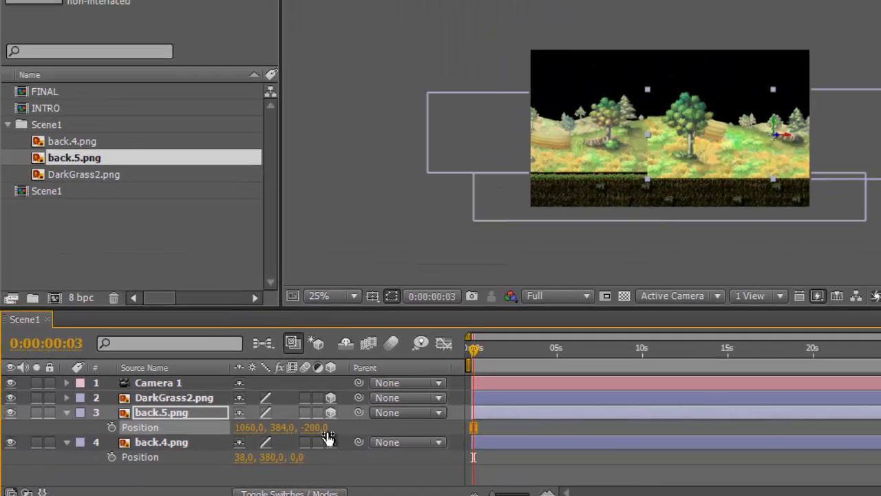
- Set the Z position of both back.5.png and back.4.png to 500
left_click_drag(328, 438, 317, 438)
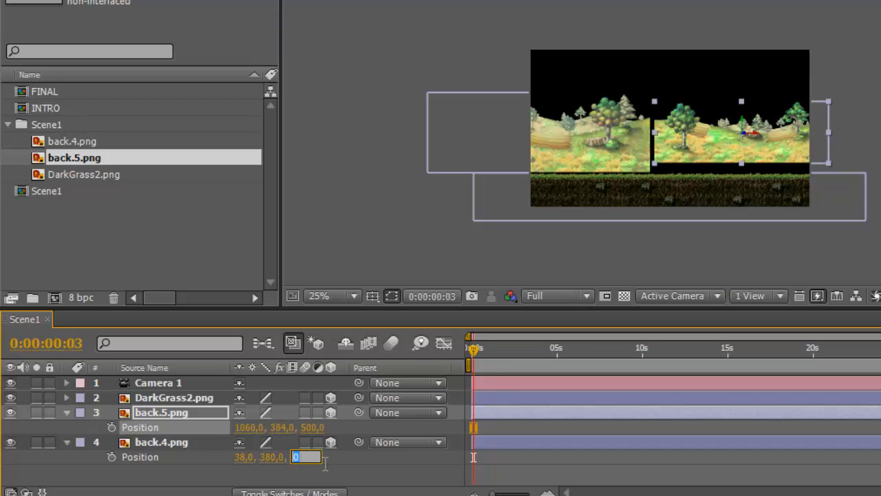
type("500")
key("Return")
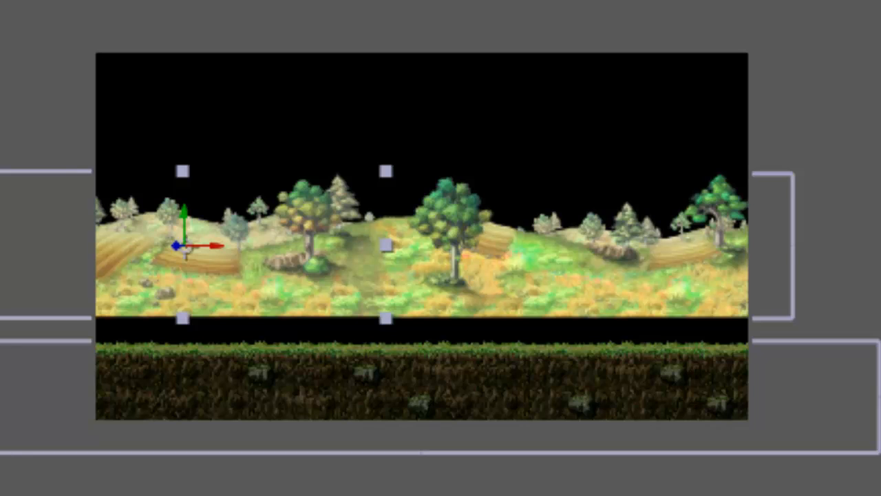
key("ctrl+Down")
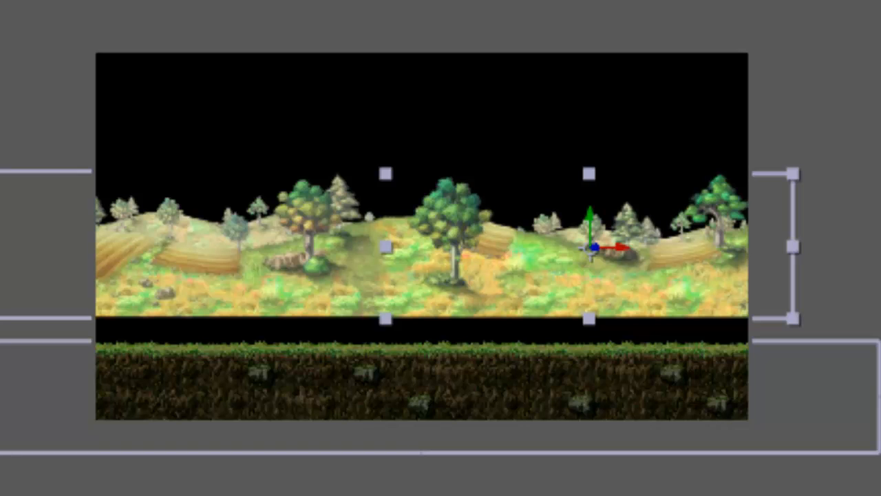
key("ctrl+shift+a")
key("ctrl+Up")
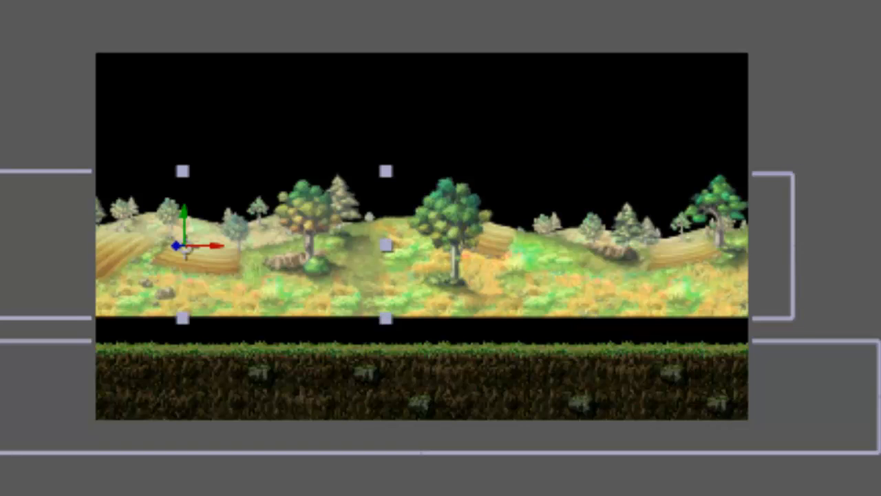
- Add a null object to Scene1 and place it between DarkGrass2.png and back.5.png in the layer stack
left_click(39, 53)
mouse_move(365, 122)
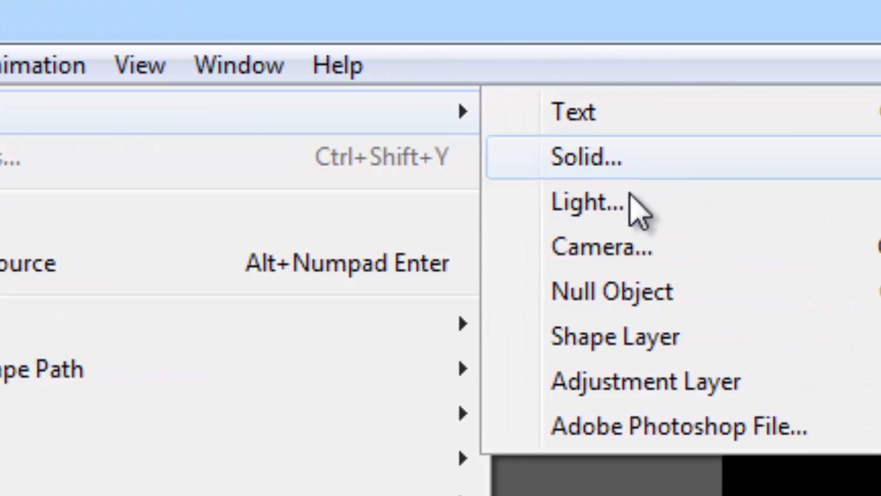
left_click(640, 295)
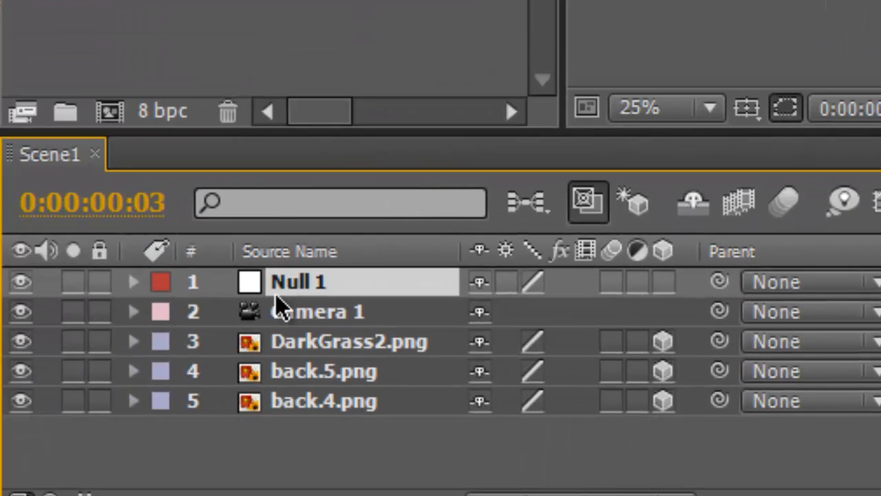
left_click_drag(276, 294, 529, 455)
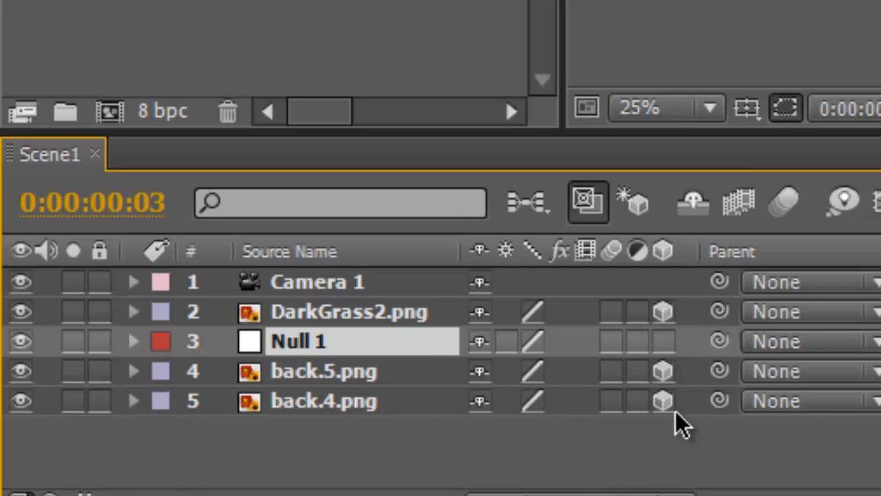
- Parent back.5.png and back.4.png to Null 1, and leave only the null selected
left_click_drag(724, 367, 377, 340)
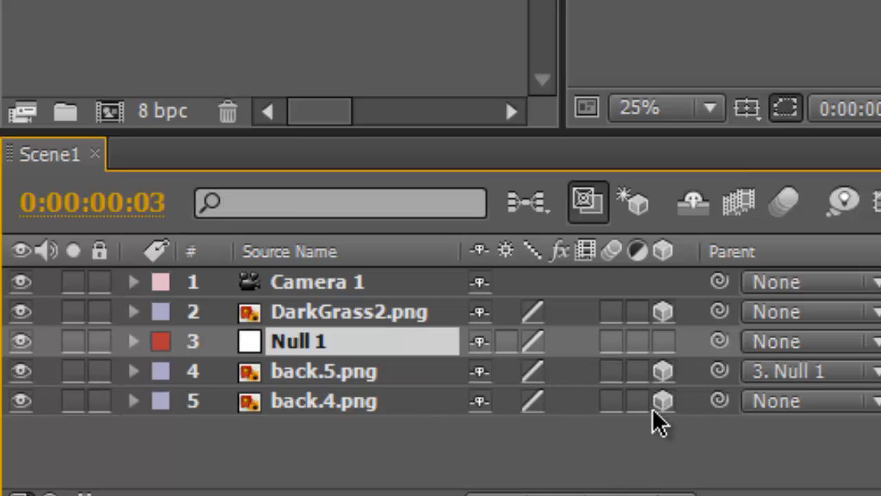
left_click_drag(720, 402, 378, 350)
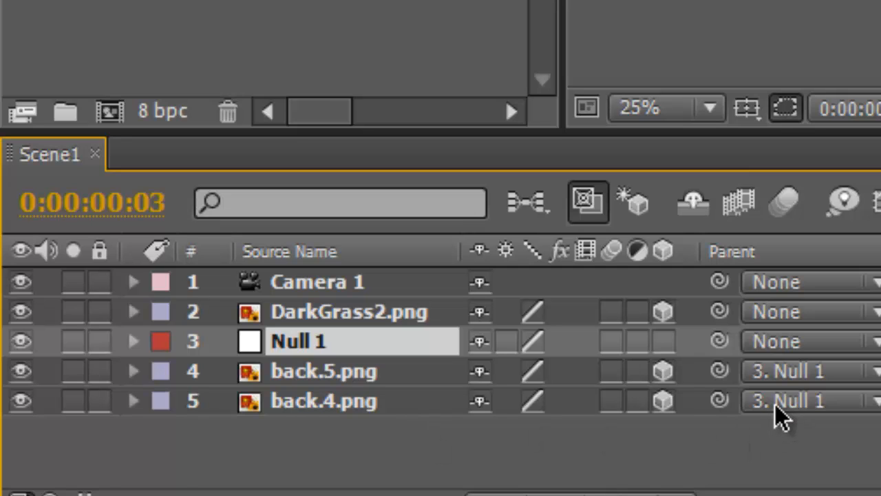
left_click(358, 378)
left_click(358, 408)
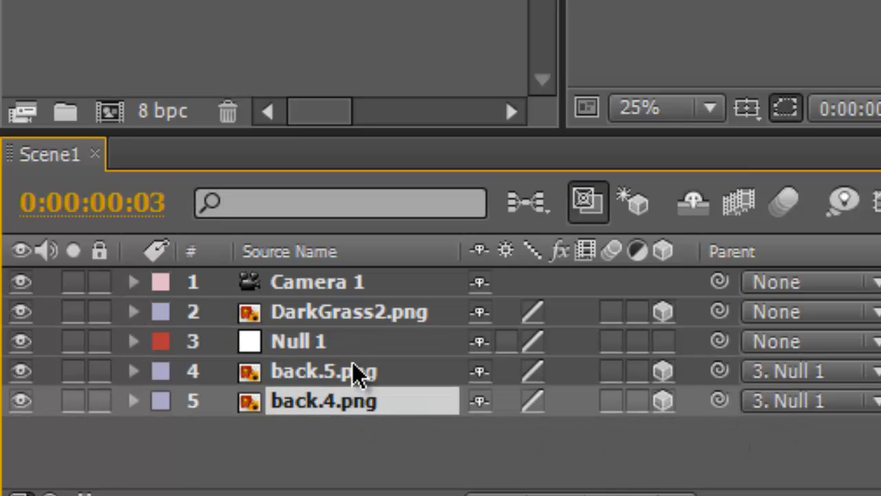
left_click(352, 364)
left_click(337, 347)
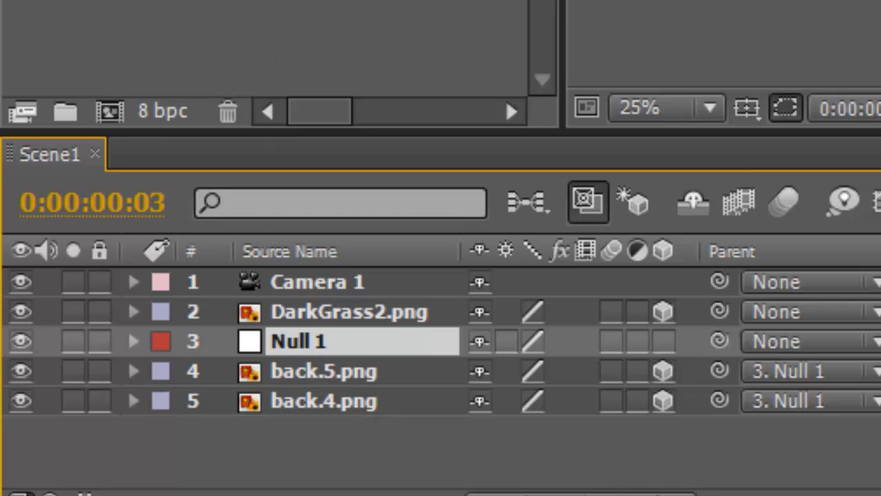
- Move Null 1 sideways in the composition to shift both parented background layers together
key("alt+f")
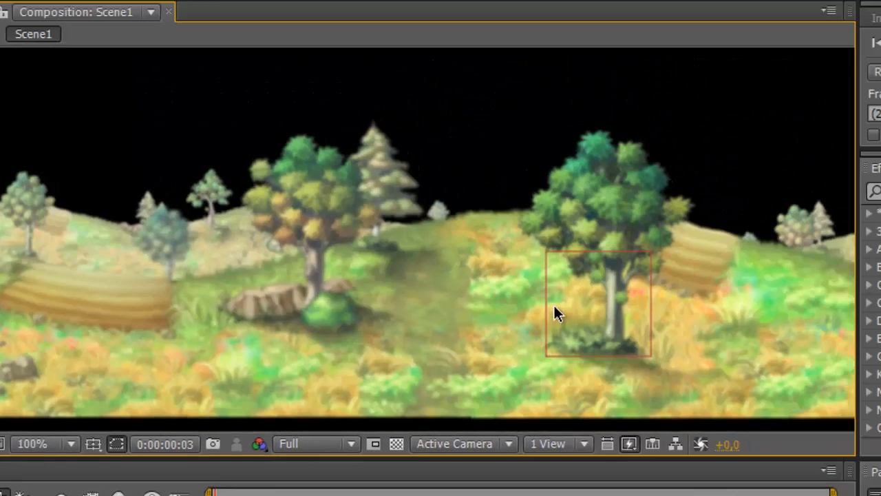
left_click_drag(554, 307, 412, 284)
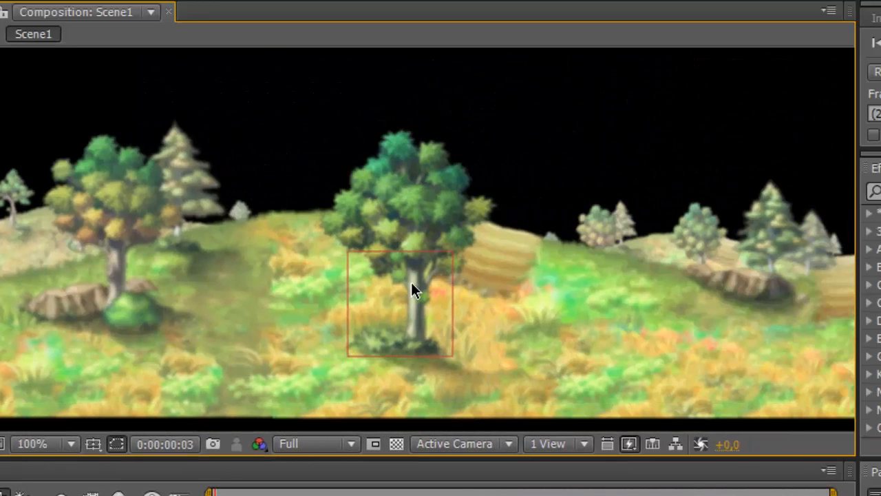
left_click_drag(421, 337, 495, 355)
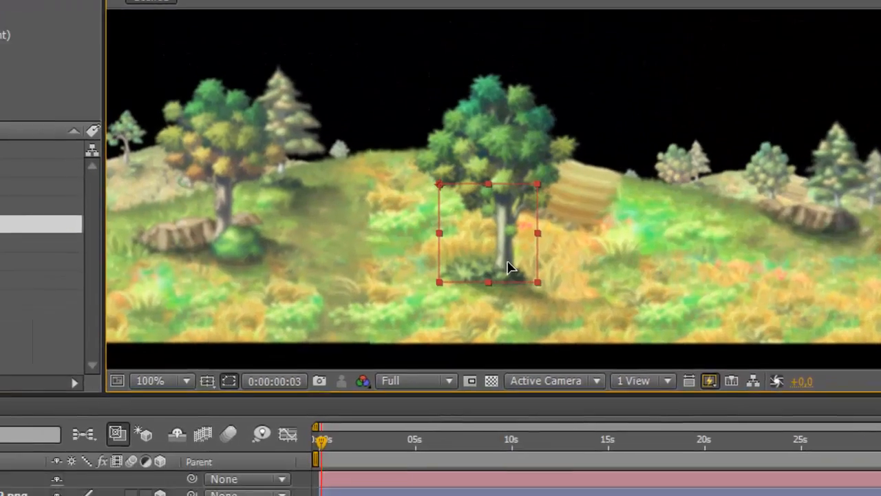
- Make Null 1 a 3D layer, show its position, and try shifting its Z value to move both backgrounds in depth
left_click_drag(717, 213, 716, 225)
scroll(690, 216, "down", 1)
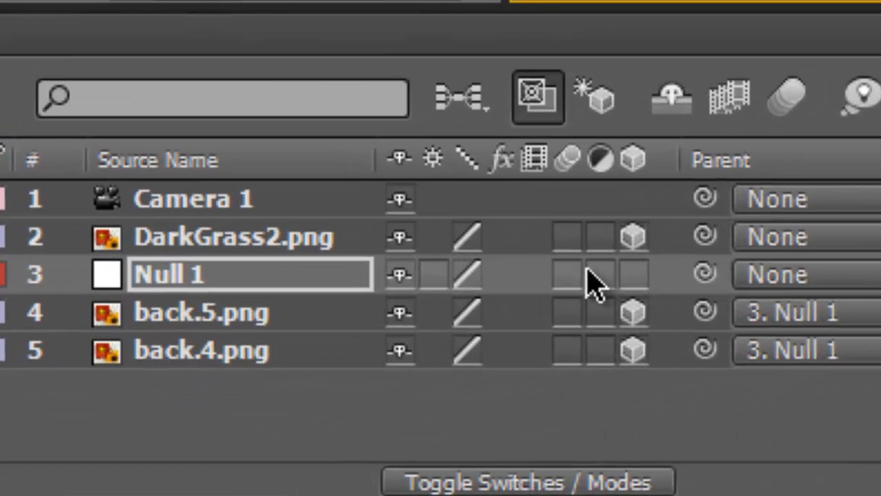
left_click(635, 284)
left_click(272, 285)
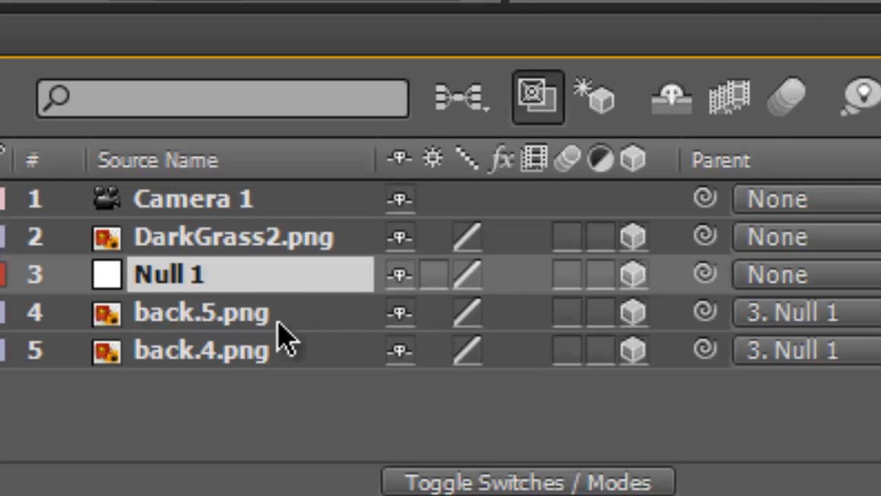
key("p")
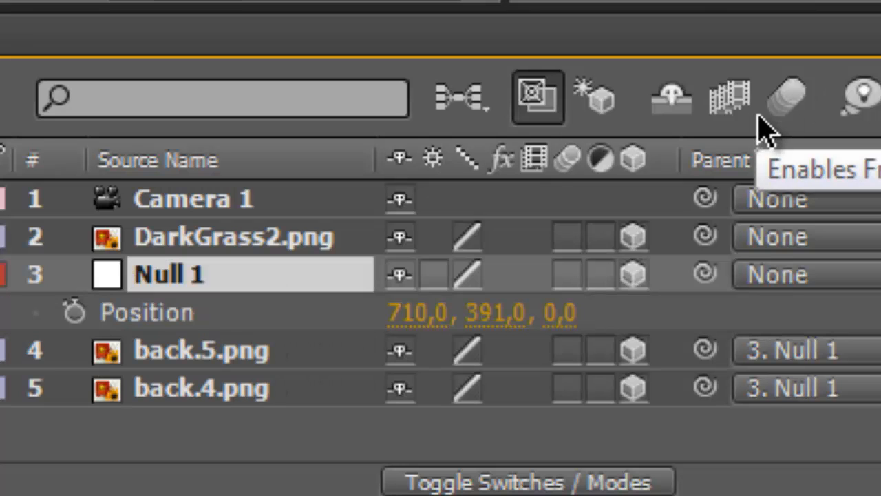
left_click_drag(559, 313, 482, 351)
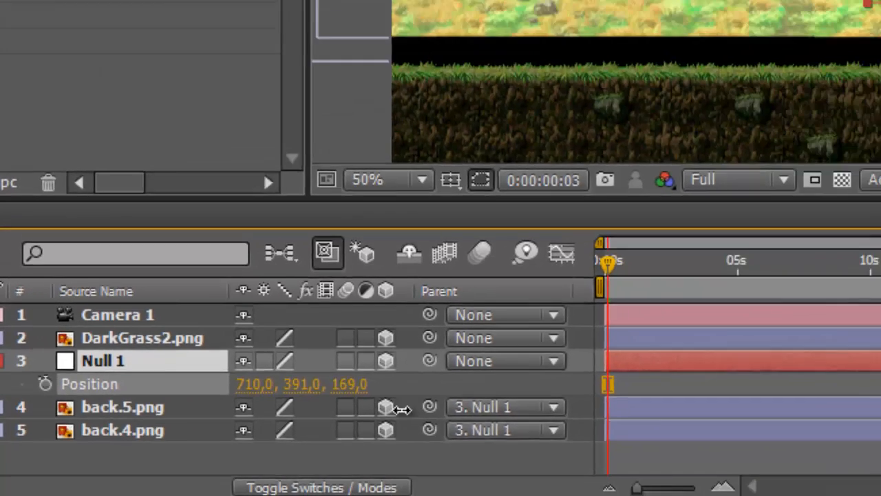
mouse_move(222, 426)
left_mouse_down()
mouse_move(248, 427)
mouse_move(217, 436)
left_mouse_up()
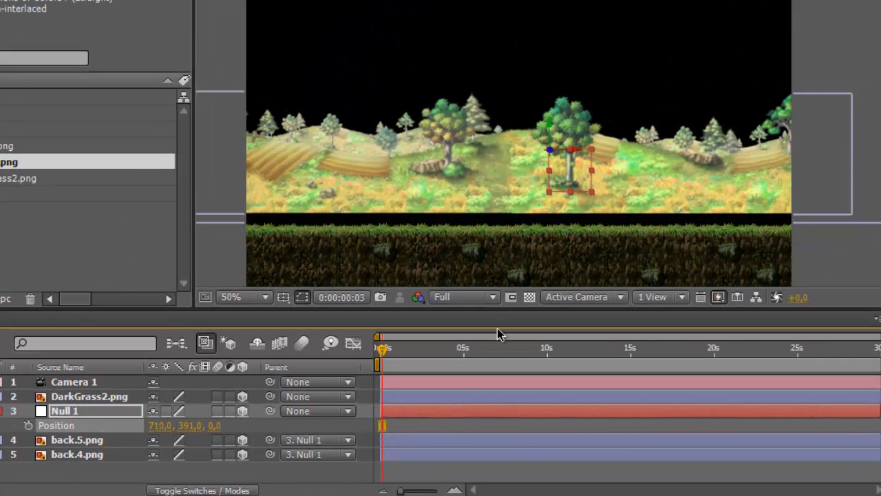
- Move Null 1 down to a Y position of 559 so the parented hills meet the grass edge, and deselect it
left_click_drag(555, 131, 540, 195)
left_click(526, 97)
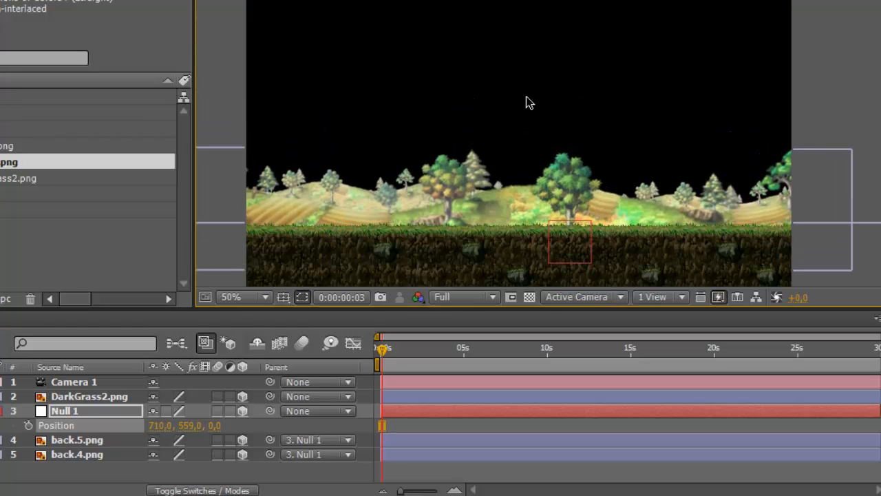
scroll(515, 172, "down", 1)
scroll(515, 173, "up", 1)
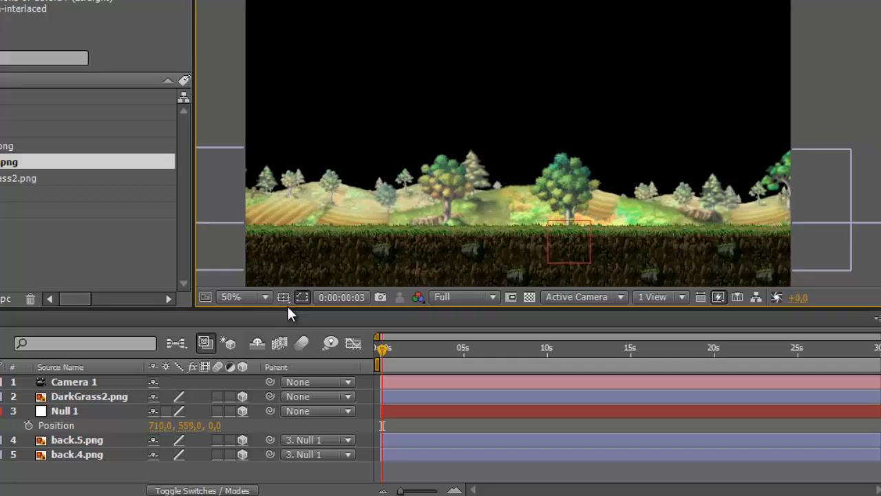
- Delete Null 1 from Scene1 and try moving back.5.png and back.4.png together as selected layers
left_click(73, 413)
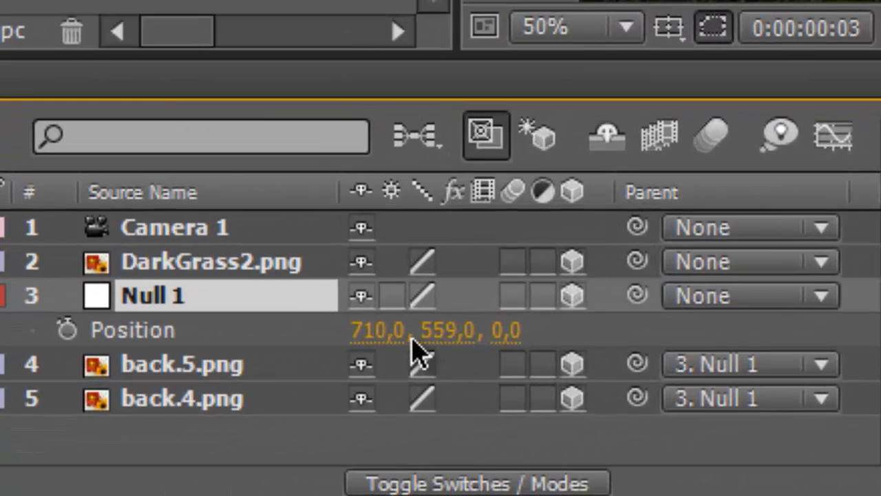
key("Delete")
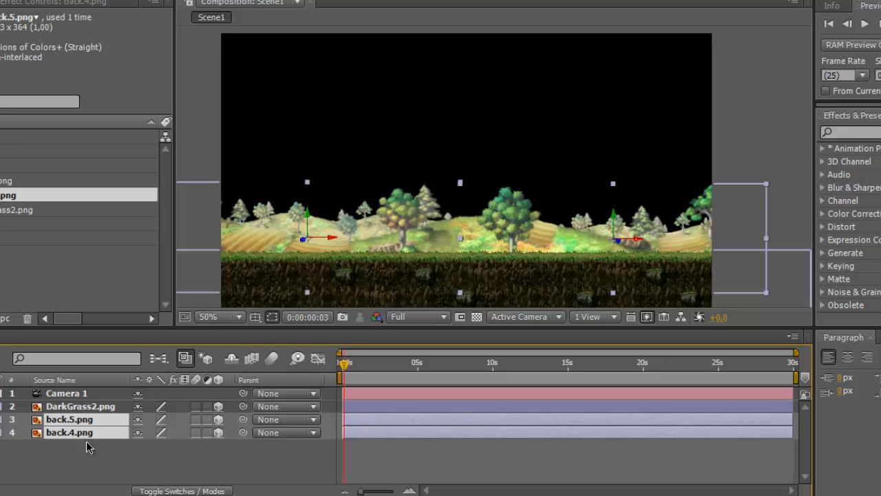
left_click(87, 443)
left_click(85, 434)
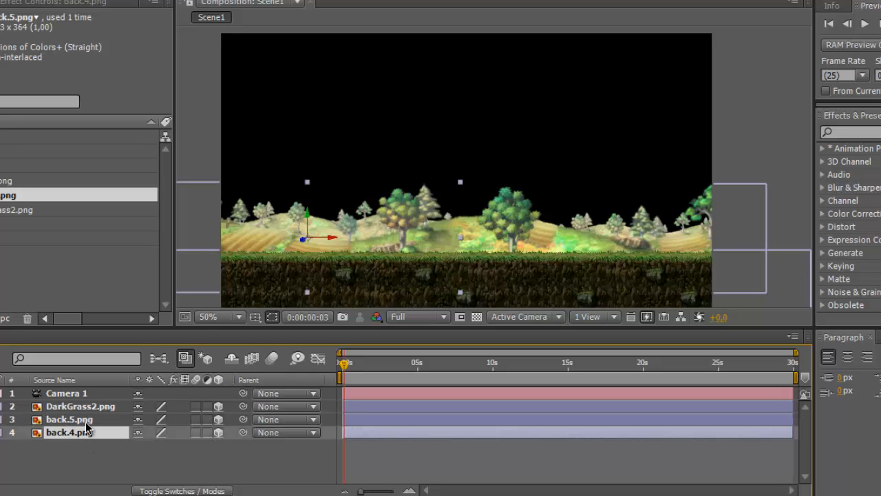
left_click(86, 421, "ctrl")
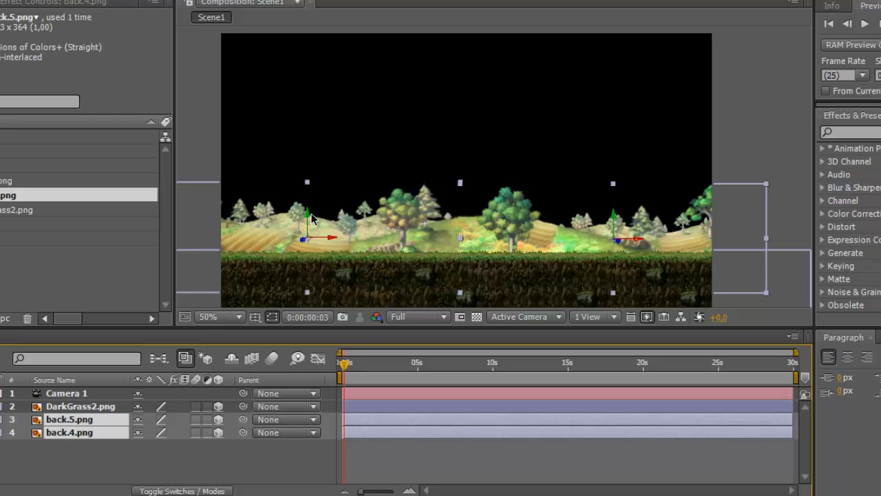
mouse_move(309, 216)
left_mouse_down()
mouse_move(315, 176)
mouse_move(317, 219)
left_mouse_up()
left_click(323, 163)
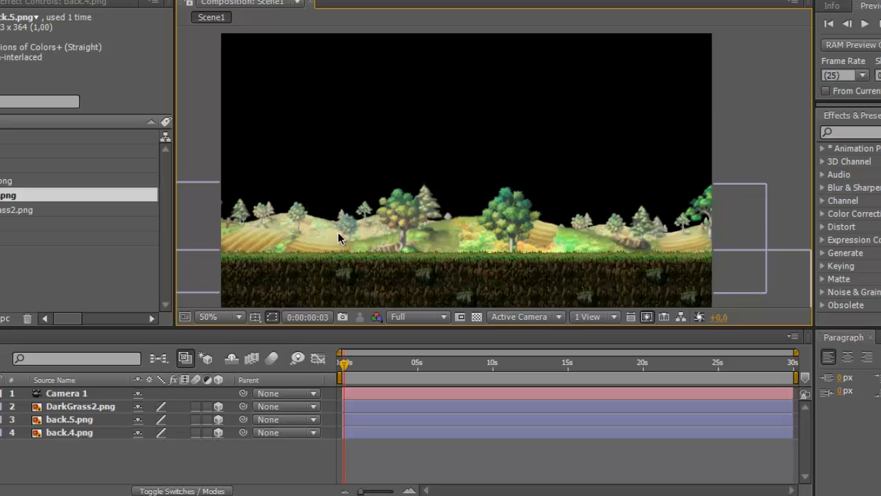
key("comma")
left_click_drag(483, 249, 454, 270)
key("period")
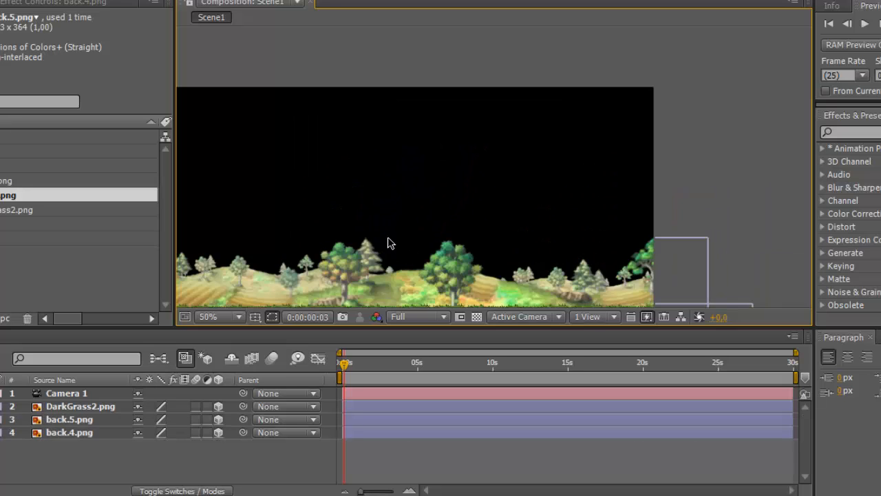
left_click_drag(388, 242, 474, 187)
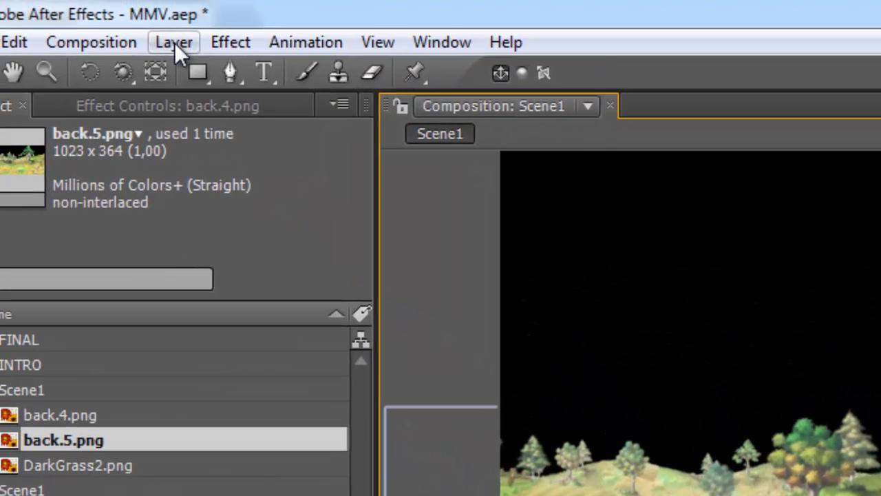
- Create a 1280 x 720 px solid named BG and place it at the bottom of Scene1's layer stack
left_click(175, 42)
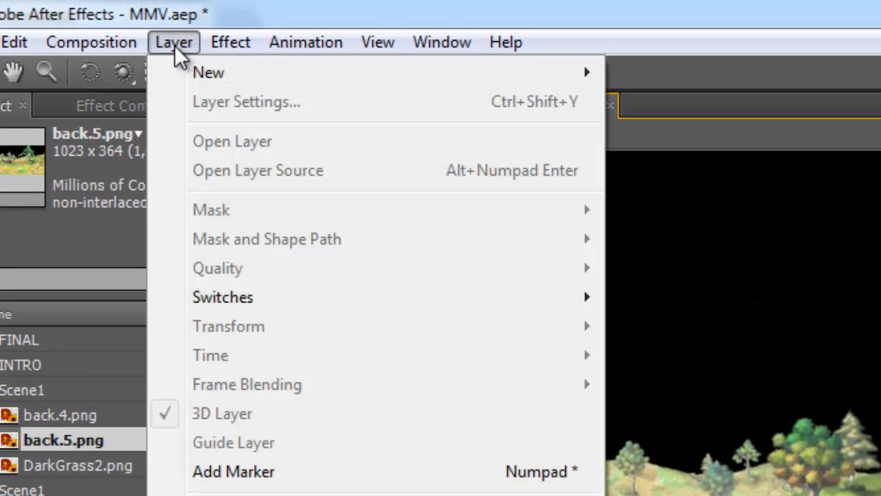
mouse_move(215, 77)
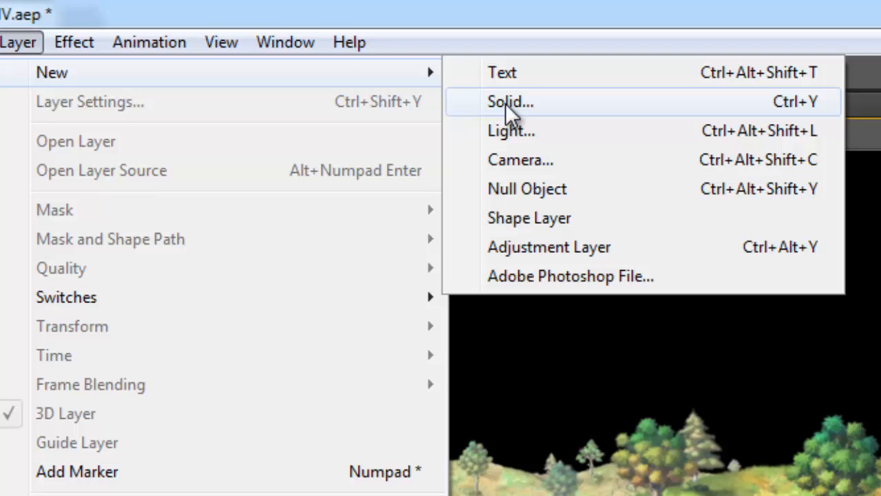
left_click(506, 103)
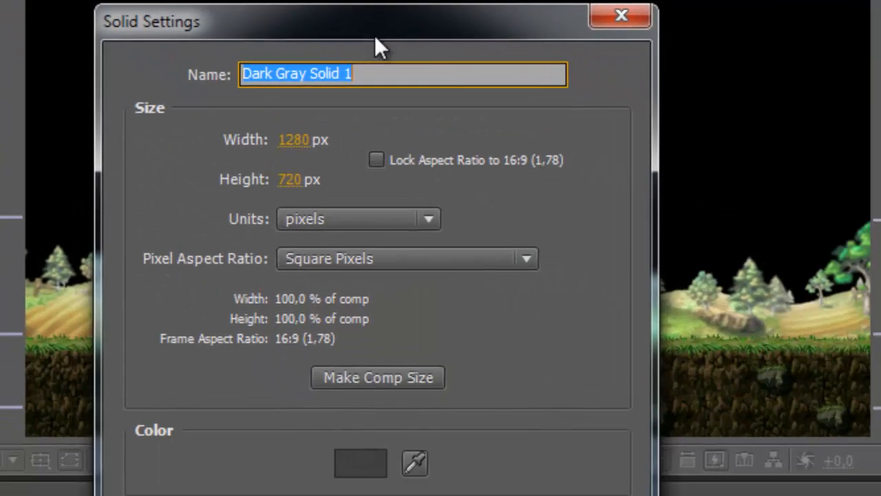
type("V")
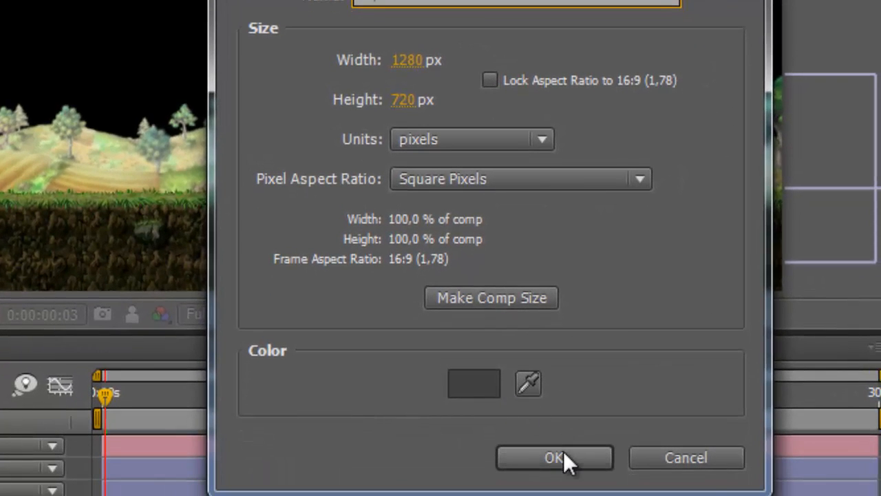
left_click(539, 457)
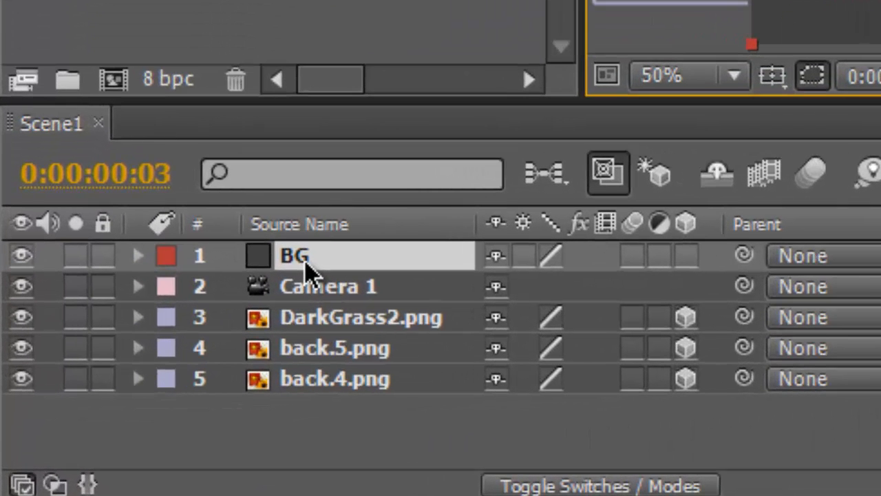
left_click_drag(309, 283, 311, 409)
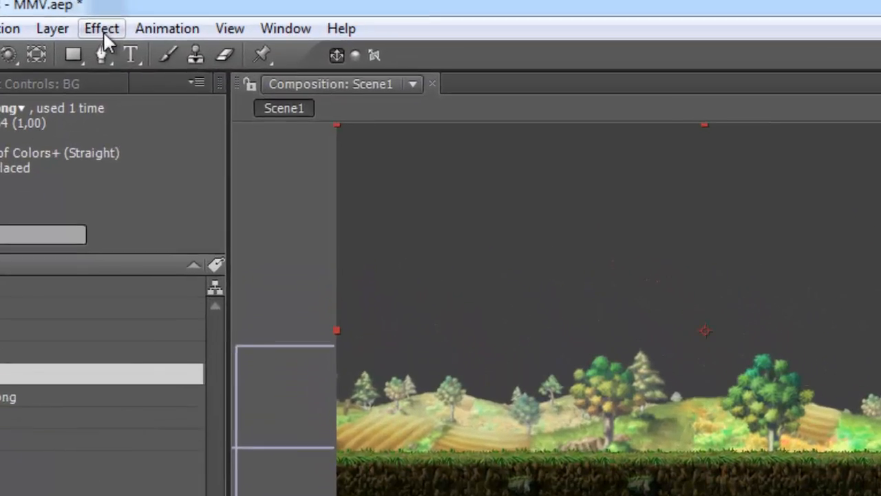
- Apply the Generate effect Ramp to the BG solid
left_click(104, 29)
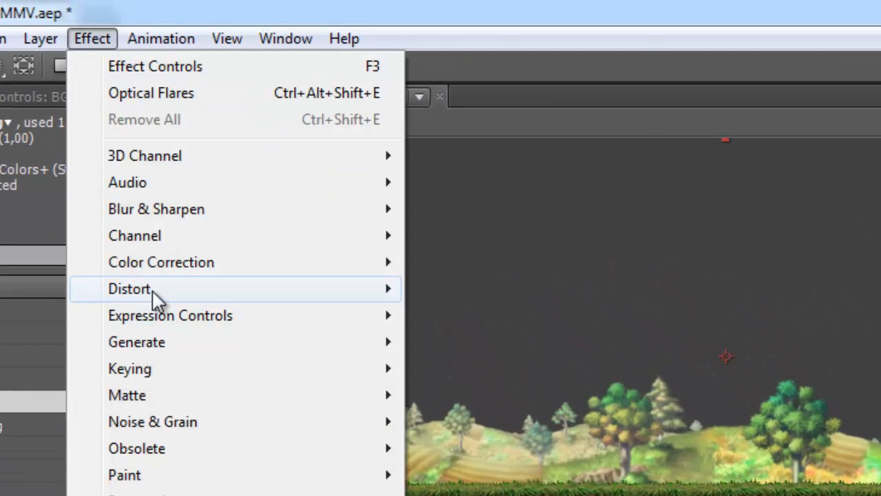
mouse_move(378, 350)
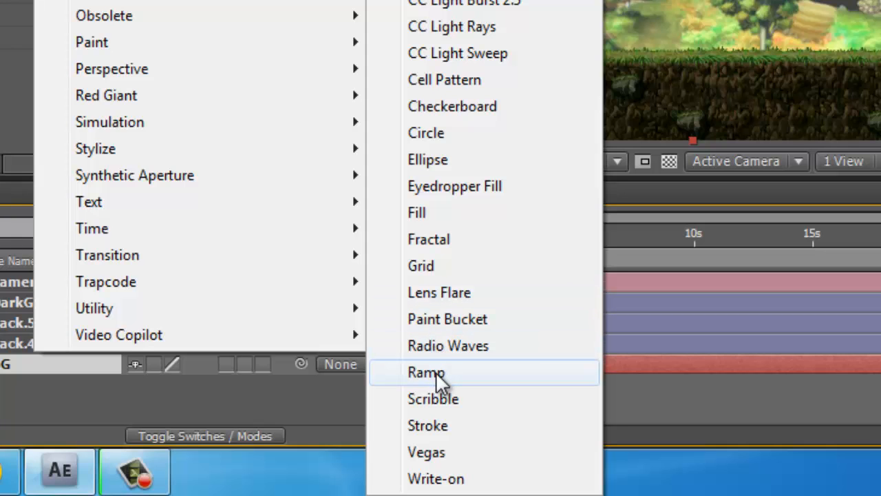
left_click(438, 376)
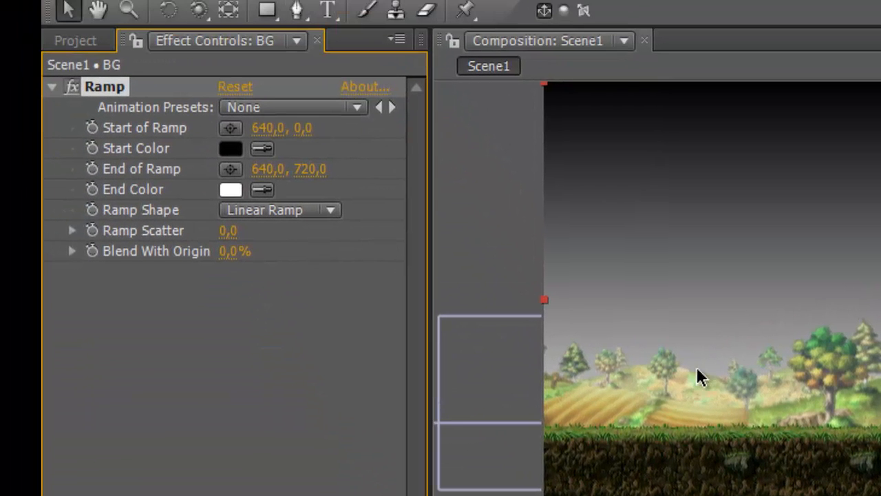
- Set the ramp's start color to light blue 99D0FF
left_click(228, 150)
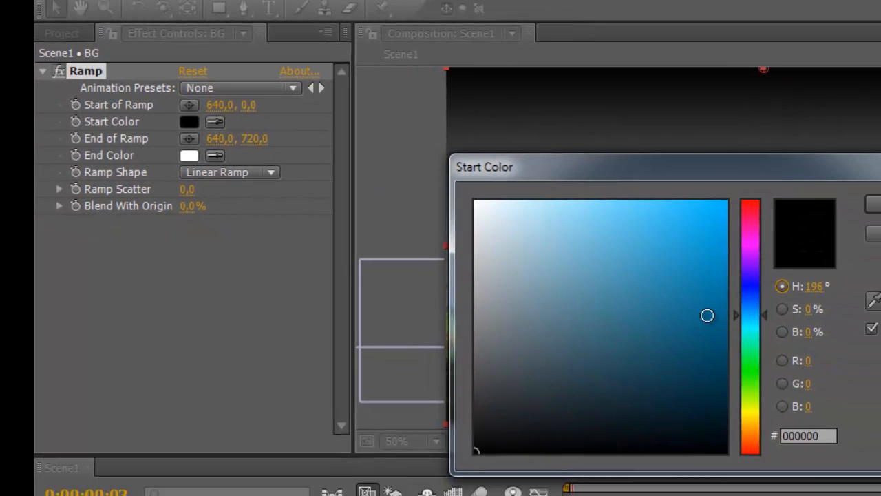
left_click_drag(629, 224, 626, 184)
left_click_drag(568, 168, 576, 170)
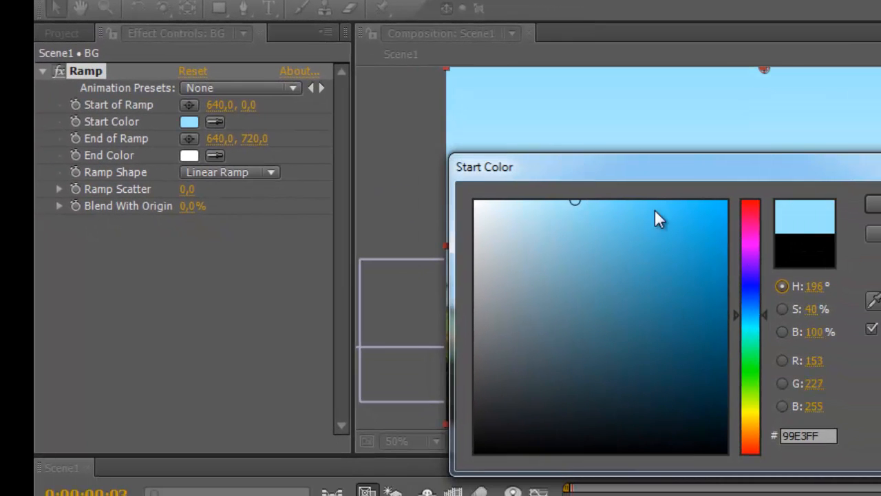
left_click_drag(740, 312, 750, 307)
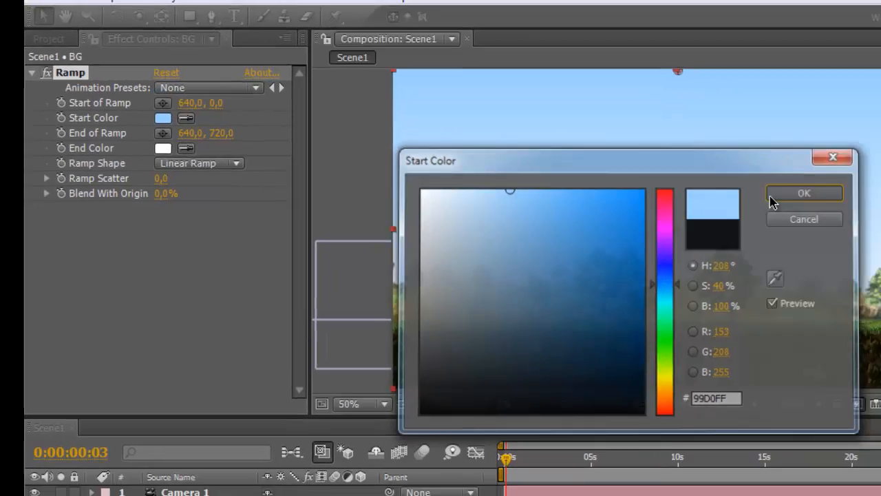
left_click(873, 204)
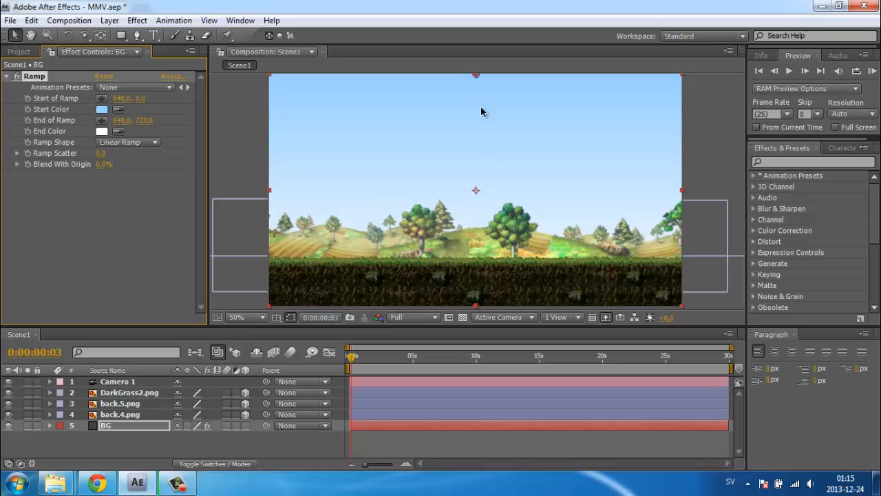
- Move the ramp's start point slightly above the composition to about 642, -20, and deselect the BG layer
left_click_drag(480, 78, 479, 74)
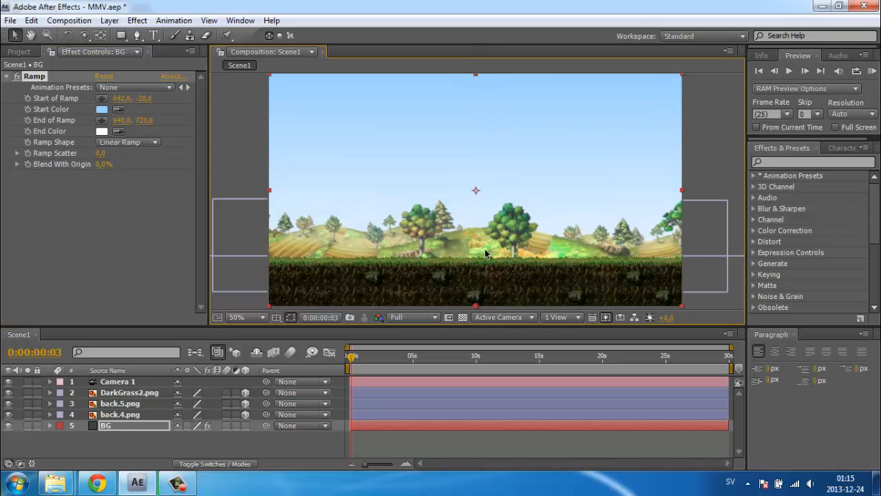
left_click(248, 151)
scroll(403, 209, "down", 2)
scroll(429, 222, "up", 2)
mouse_move(466, 250)
left_mouse_down()
mouse_move(456, 215)
mouse_move(470, 245)
left_mouse_up()
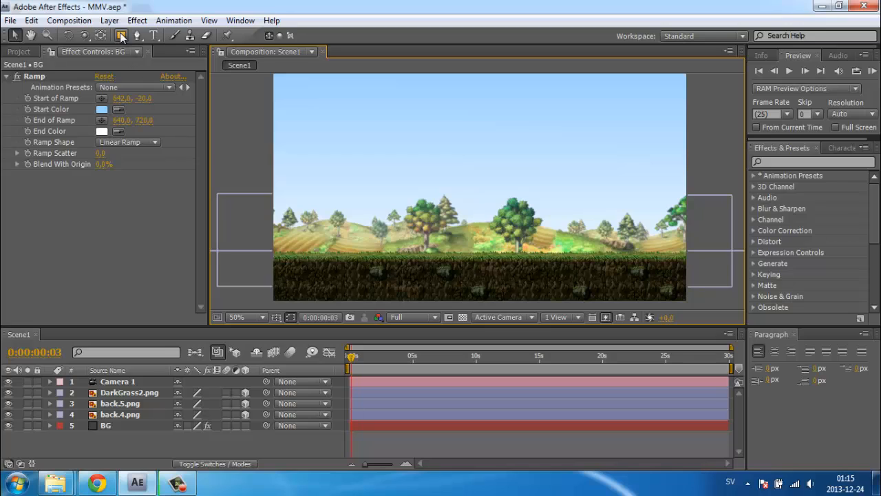
- Dolly the camera in toward the scenery with the Track Z Camera Tool
left_click(84, 36)
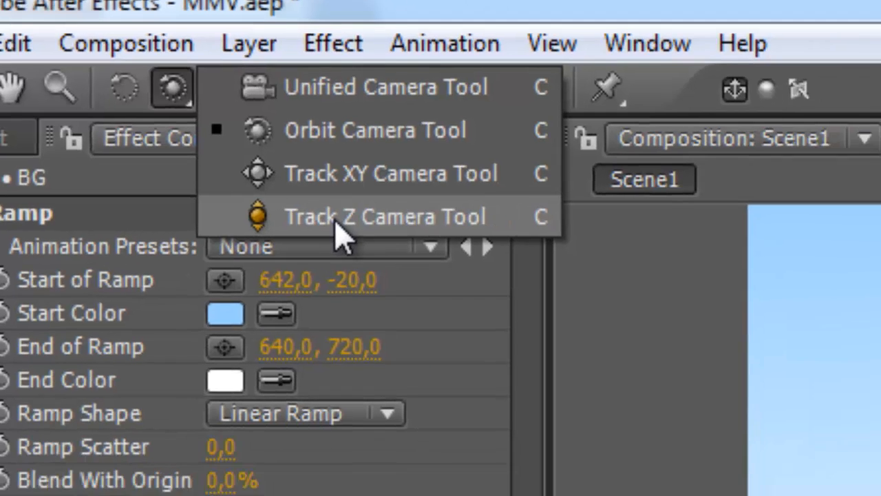
left_click(451, 268)
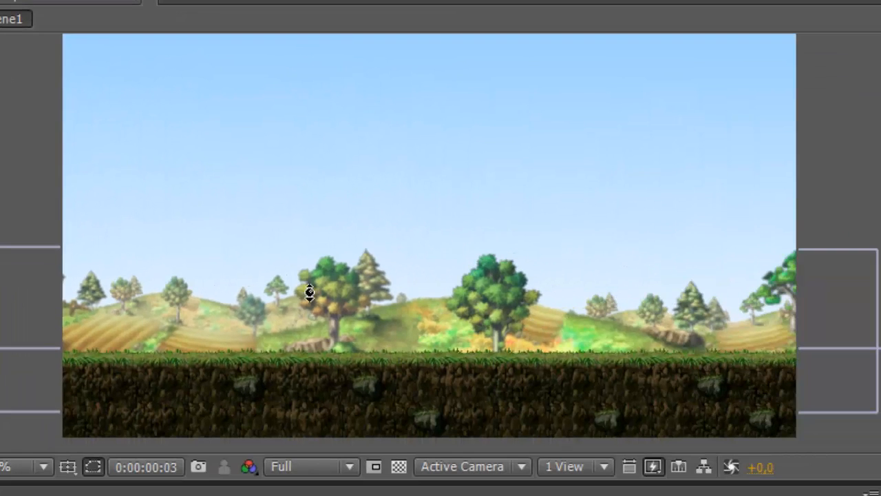
left_click_drag(334, 315, 453, 359)
- Set the composition's preview resolution to Quarter
scroll(423, 394, "up", 1)
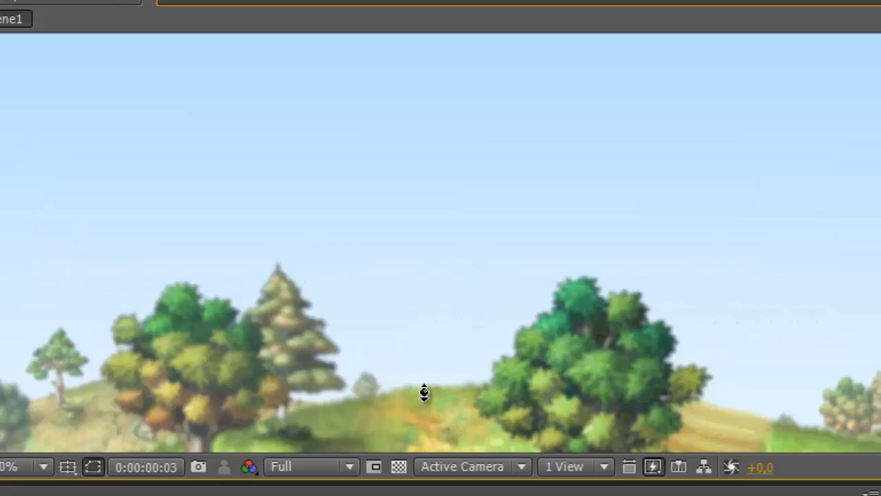
key("space")
left_click_drag(387, 408, 380, 260)
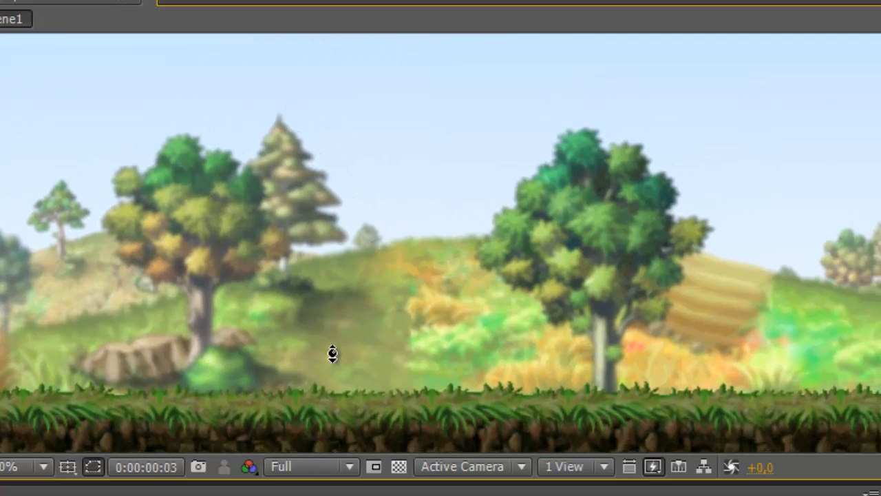
left_click(311, 466)
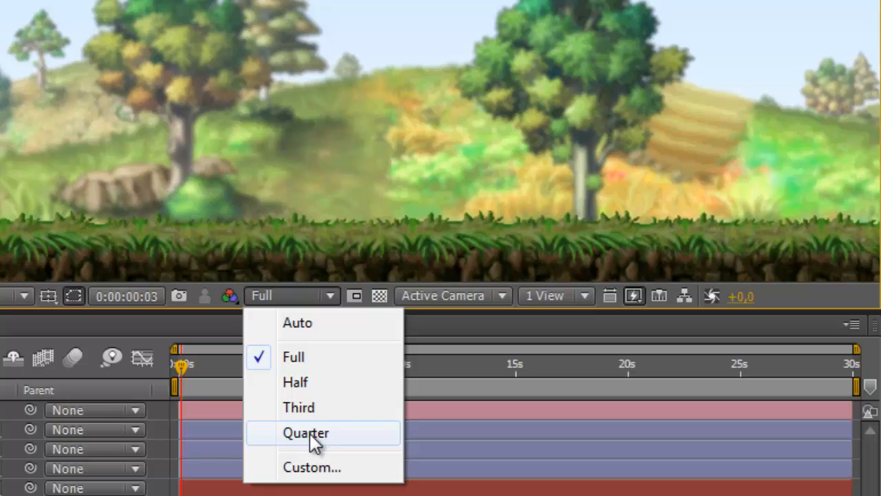
left_click(307, 430)
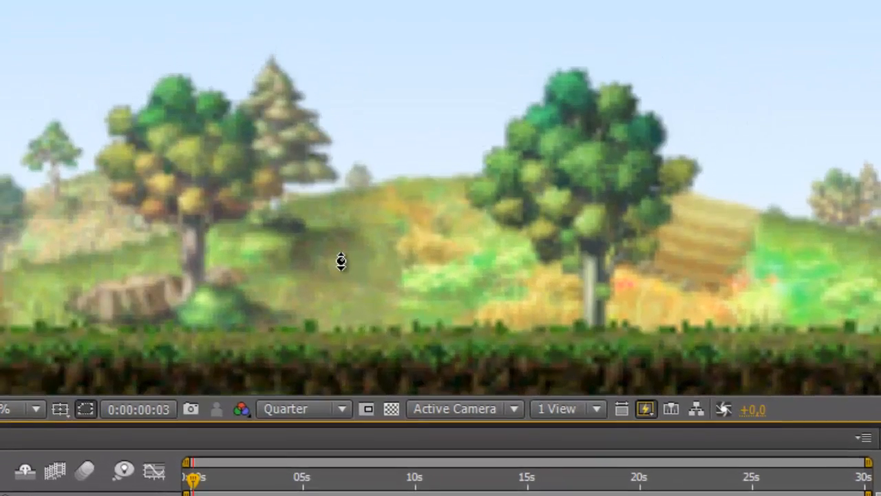
- Test camera movement over the scenery at Quarter resolution, and return the composition's preview resolution to Full
left_click_drag(341, 261, 266, 207)
left_click_drag(307, 177, 284, 236)
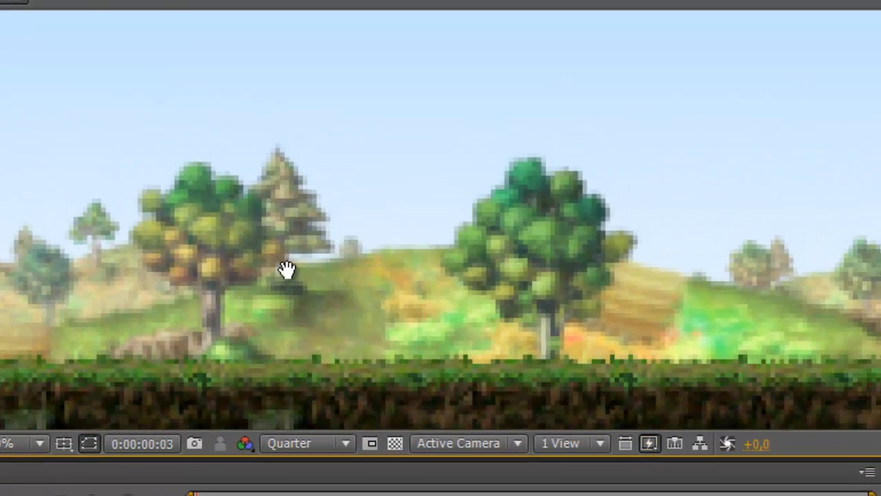
left_click_drag(287, 269, 299, 227)
left_click_drag(374, 299, 383, 322)
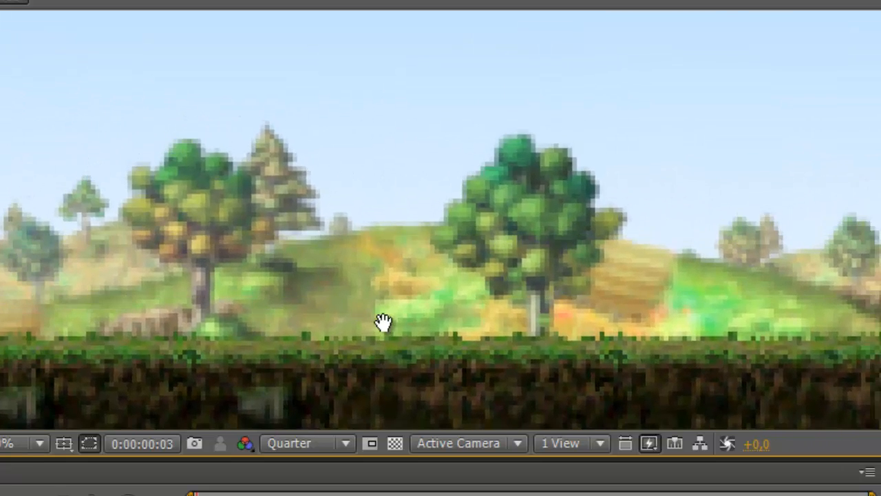
scroll(362, 301, "down", 2)
left_click_drag(354, 266, 338, 238)
left_click(341, 443)
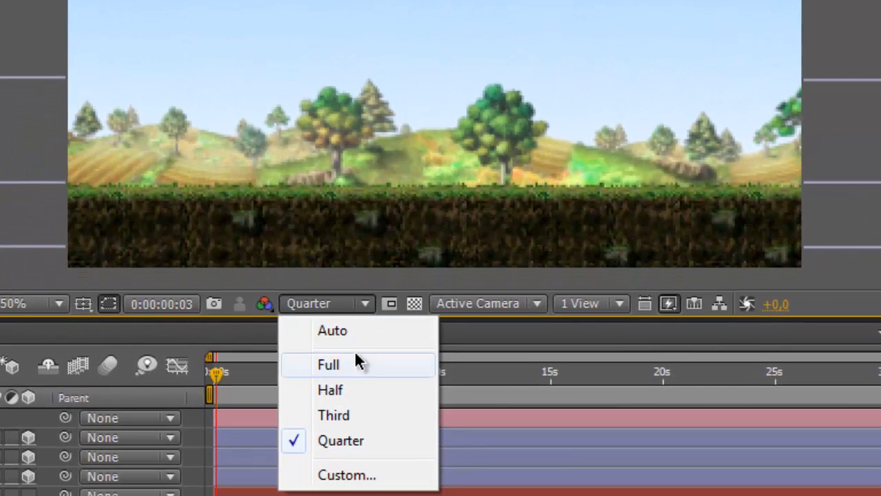
left_click(355, 367)
- Dolly the camera to frame both trees and the hills with the grass ground strip along the lower edge of the composition
left_click_drag(330, 201, 493, 170)
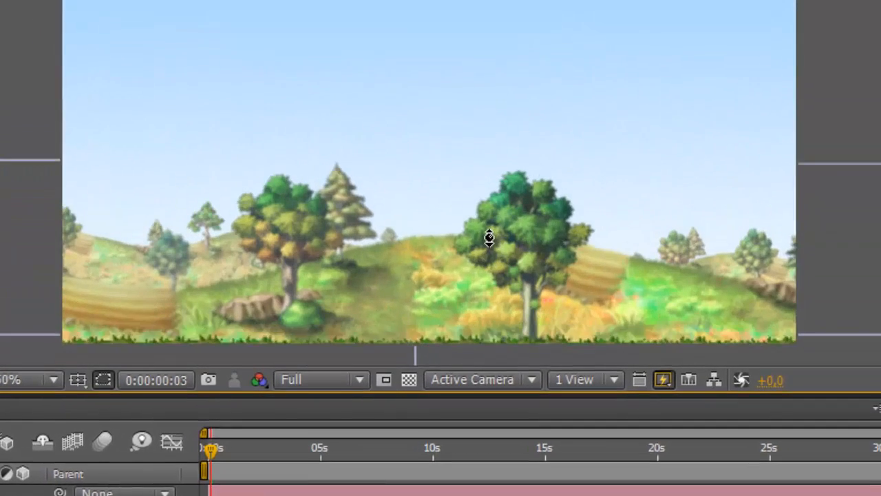
left_click_drag(489, 237, 410, 278)
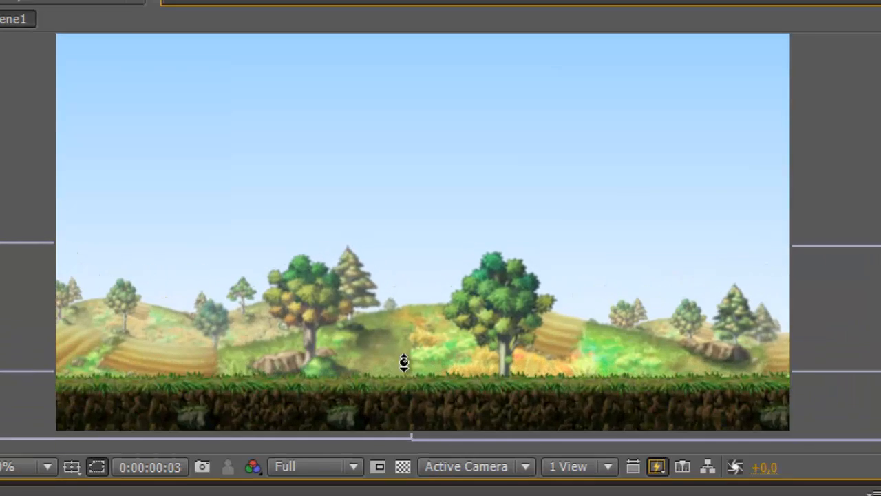
left_click_drag(405, 363, 386, 360)
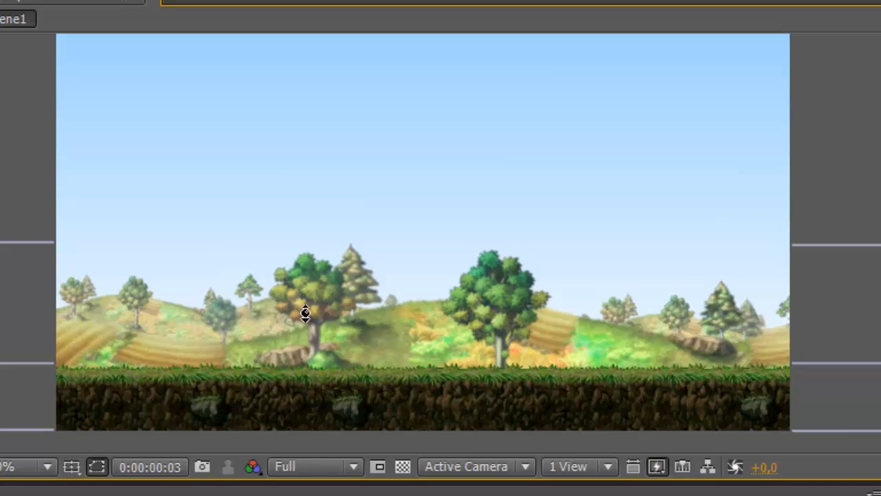
left_click_drag(305, 313, 289, 335)
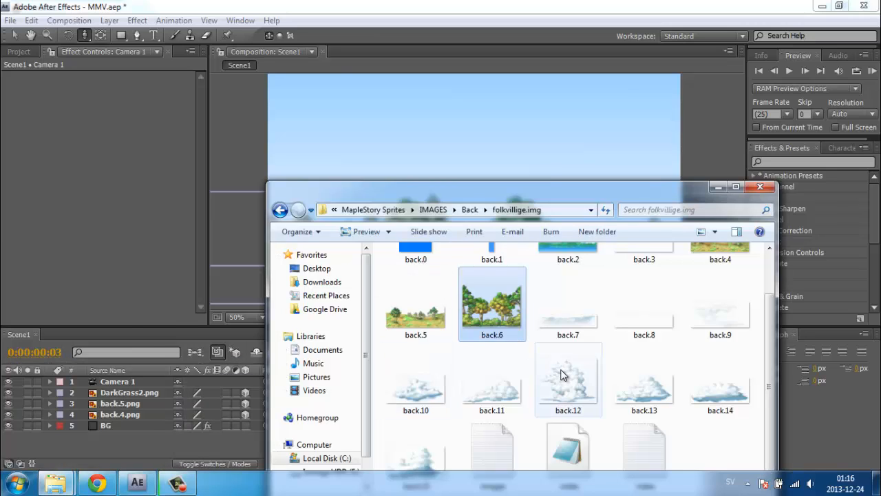
- Import the back.13 cloud image from the folkvillige.img folder into the Scene1 folder and place it directly above BG in the Scene1 timeline
left_click(562, 372)
left_click(653, 396)
left_click_drag(418, 369, 94, 138)
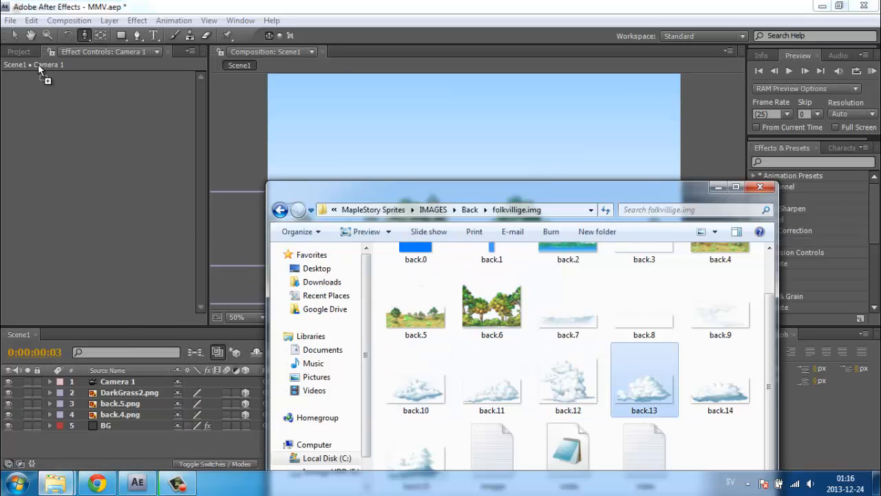
left_click_drag(38, 66, 637, 368)
left_click(6, 55)
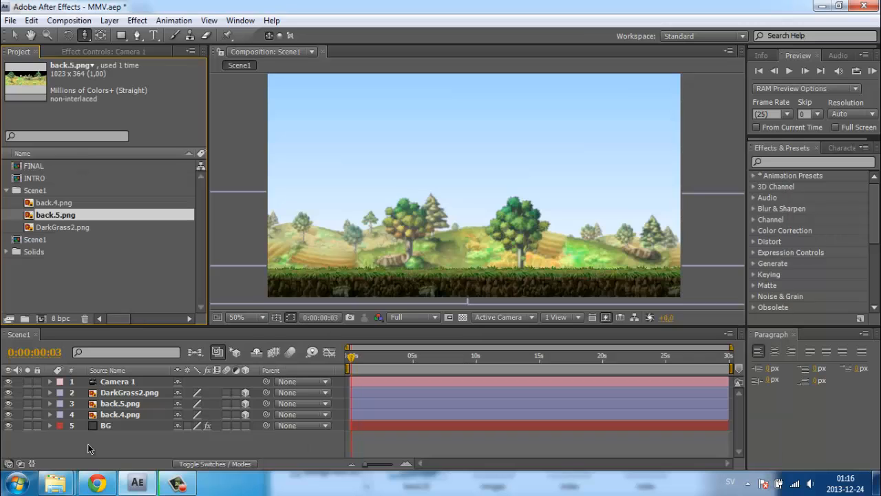
mouse_move(55, 482)
left_click(219, 434)
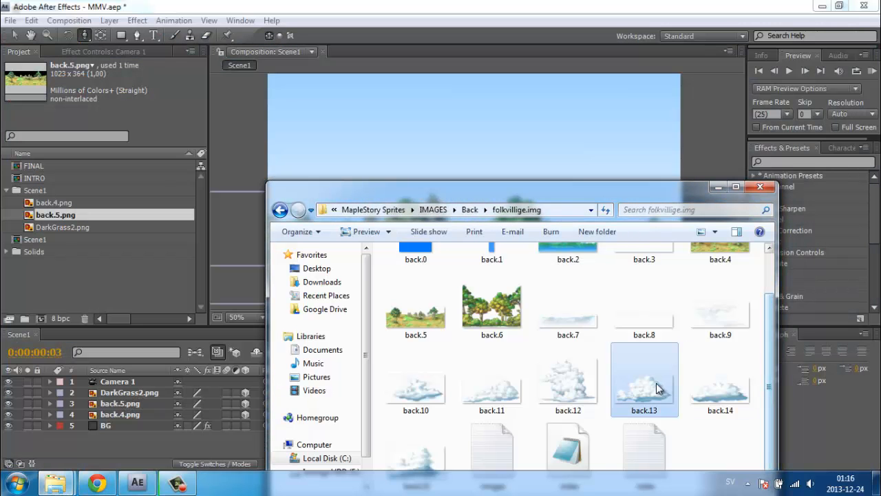
left_click_drag(658, 389, 138, 429)
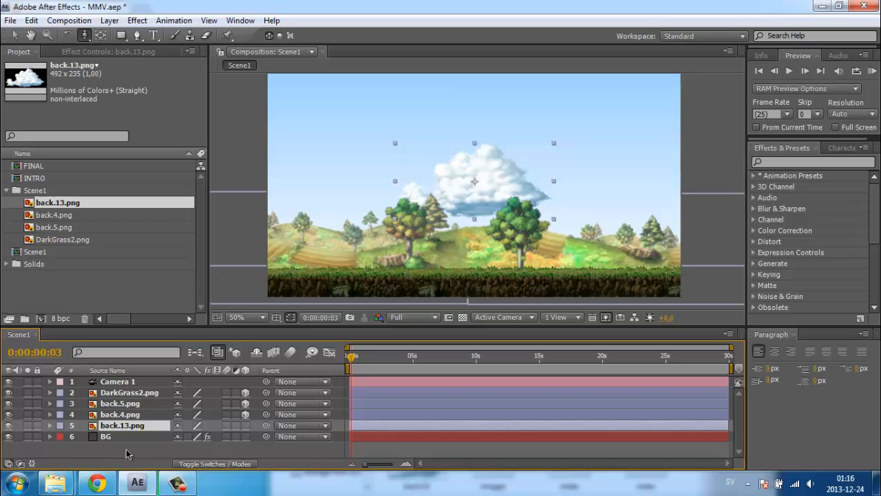
- Make the back.13.png cloud a 3D layer and position it at Z 1000 and about Y 268
left_click(246, 426)
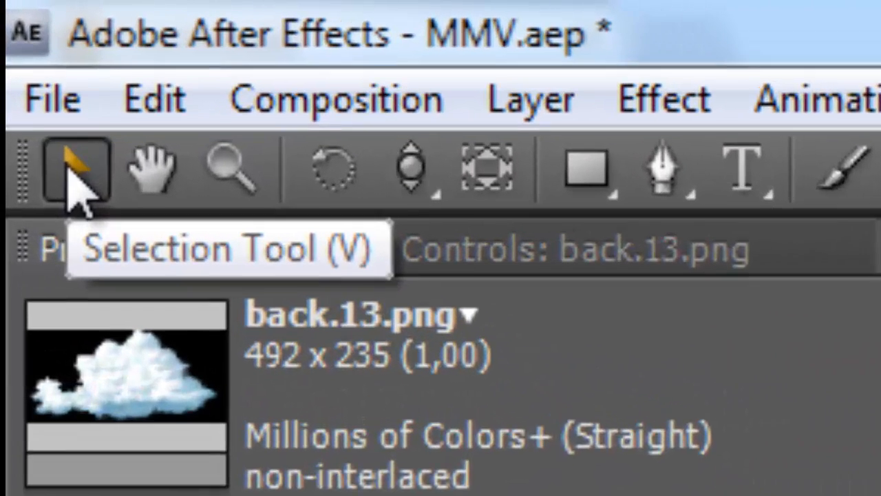
left_click(14, 37)
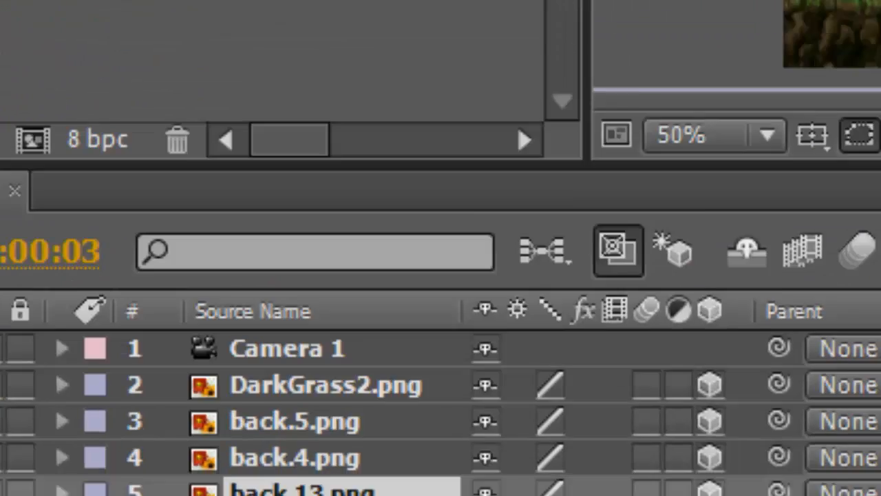
key("p")
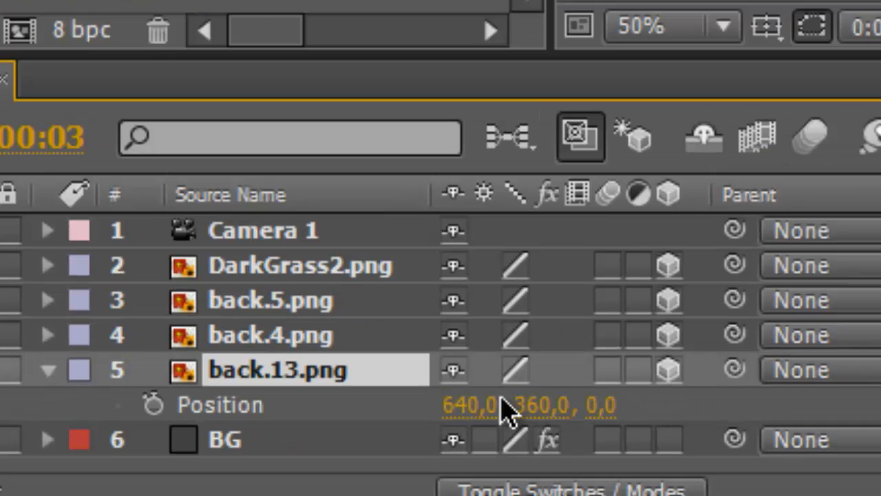
left_click(616, 409)
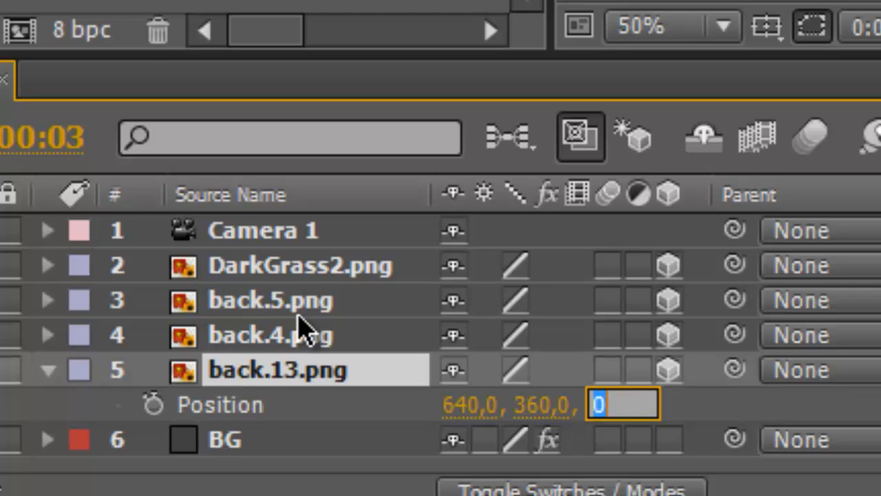
type("1000")
key("Return")
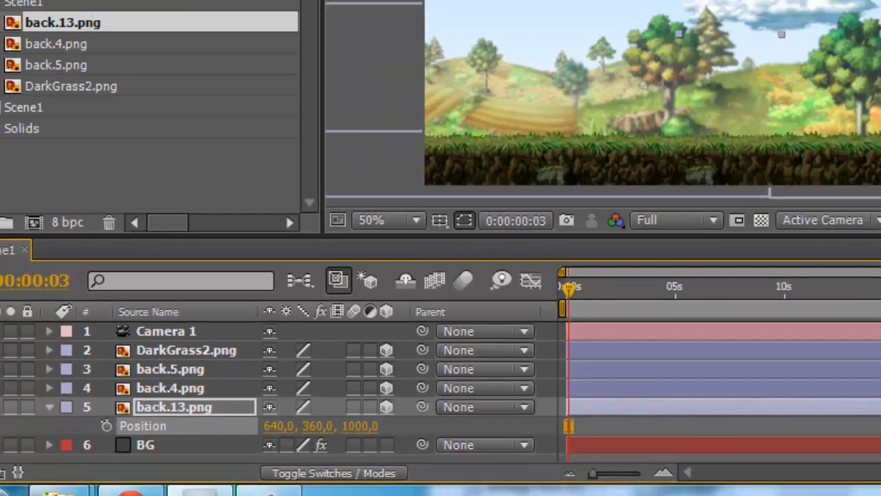
left_click_drag(472, 160, 471, 135)
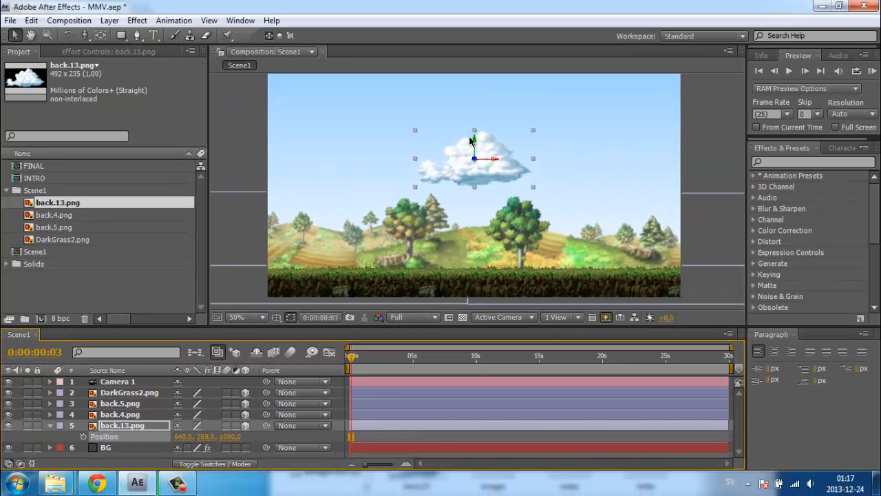
- Try the cloud at a Z position of 5000 and inspect it up close
left_click(231, 436)
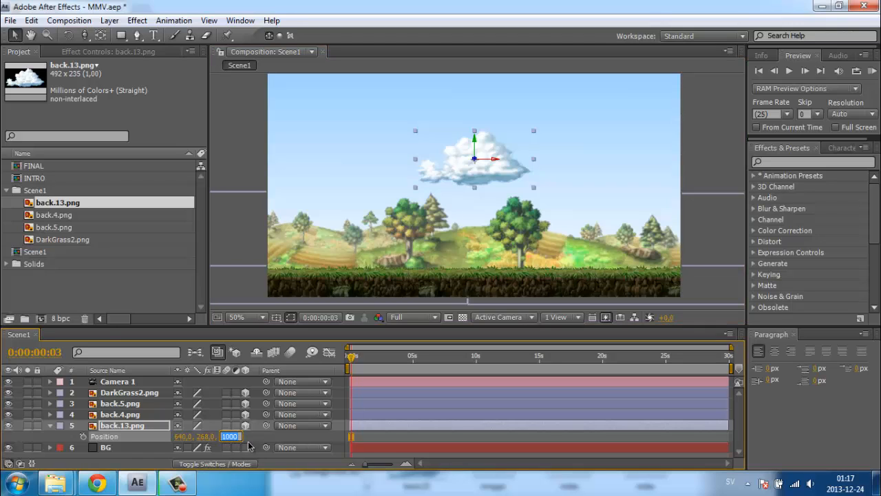
type("5000")
key("Return")
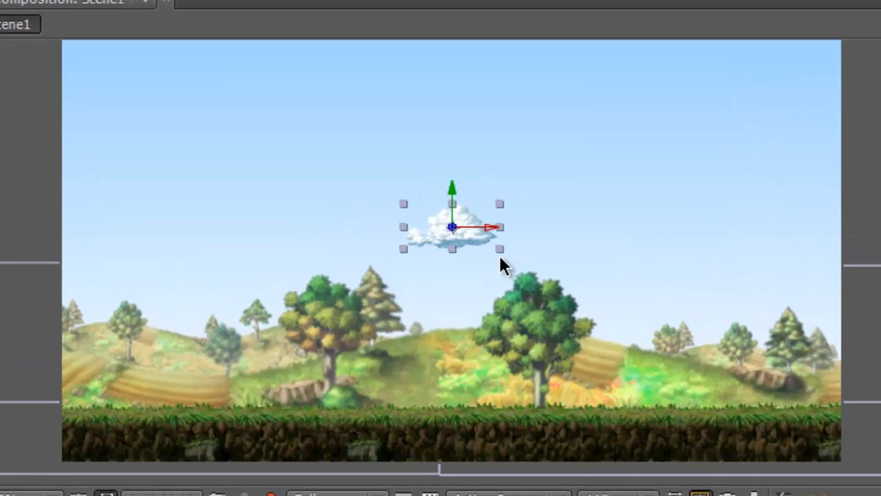
left_click_drag(503, 259, 555, 277)
scroll(518, 256, "up", 2)
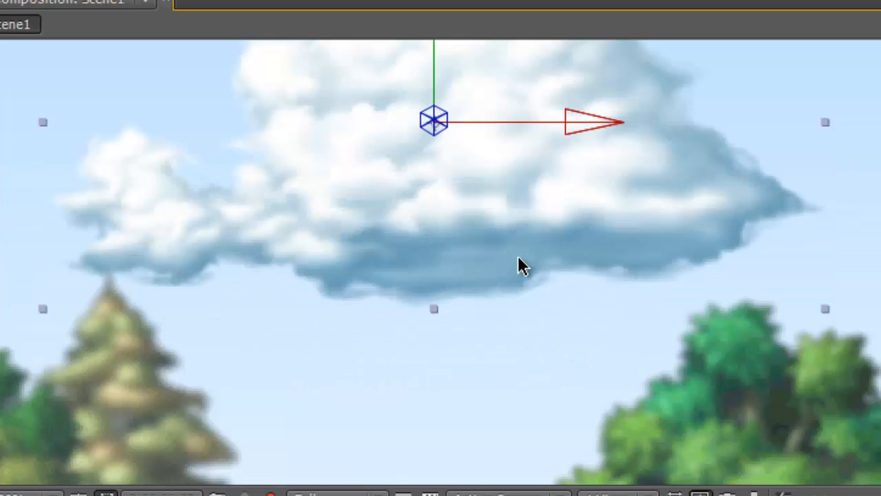
scroll(518, 258, "down", 4)
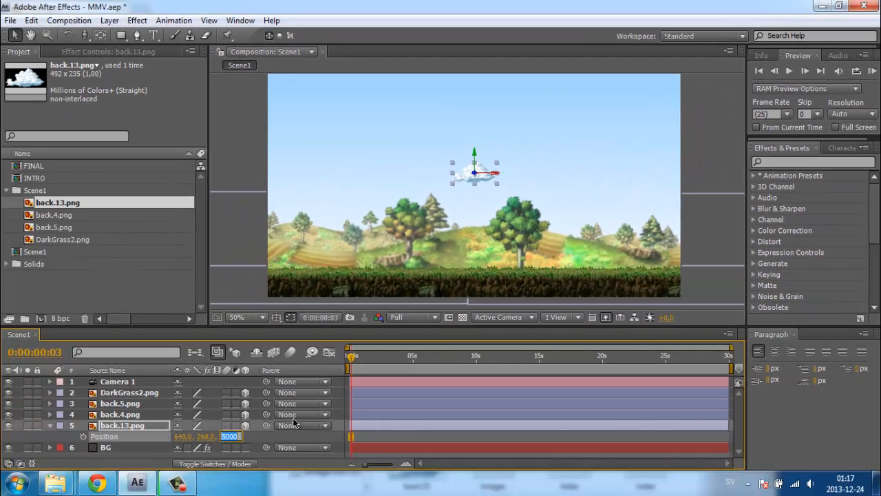
- Set the cloud's Z position to 1500 and shift it over the hills to about X 138, Y 278
type("1500")
key("Return")
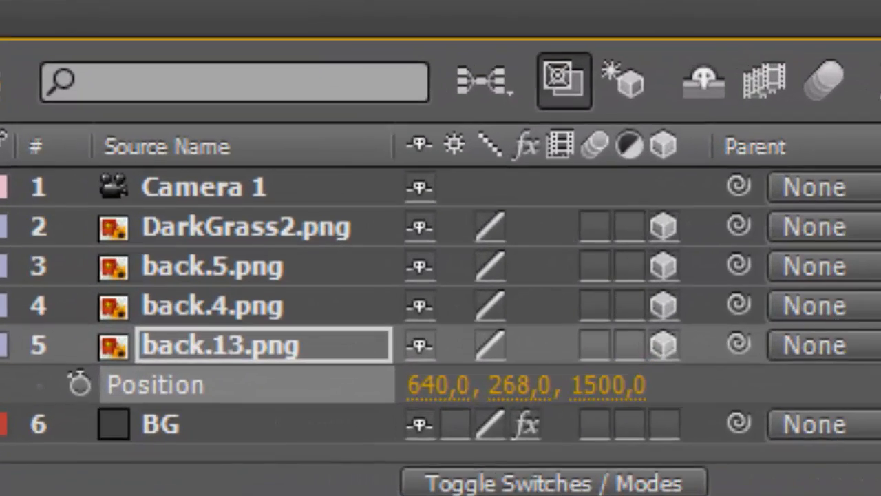
left_click_drag(440, 385, 93, 385)
left_click(369, 144)
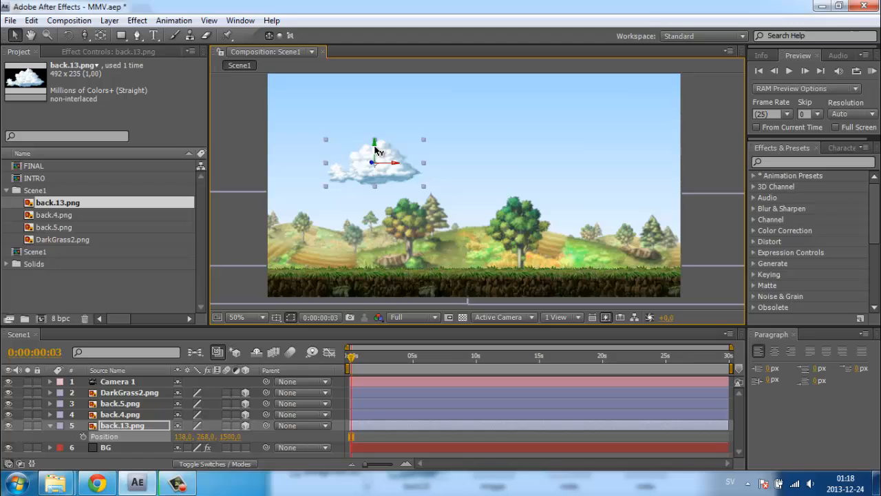
left_click_drag(376, 146, 378, 150)
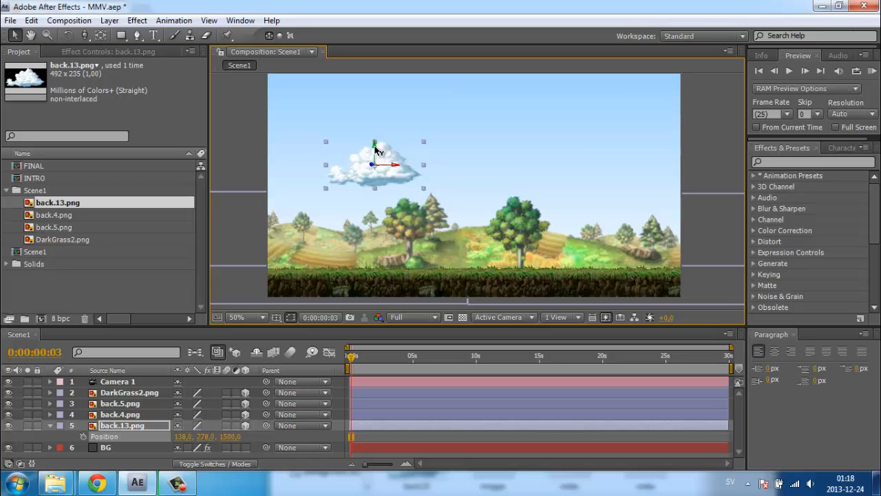
- Move the camera with the camera tools to check the cloud's depth against the trees, hills and ground
key("c")
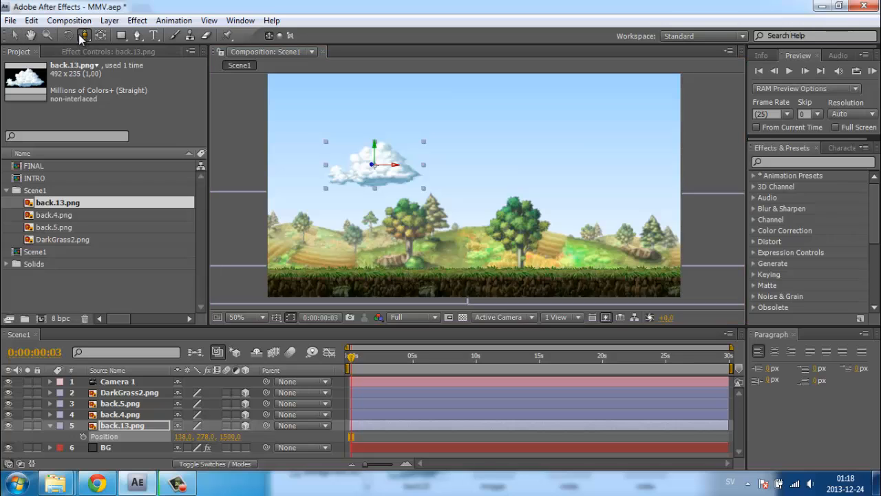
key("c")
left_click_drag(401, 199, 457, 231)
key("c")
left_click(176, 484)
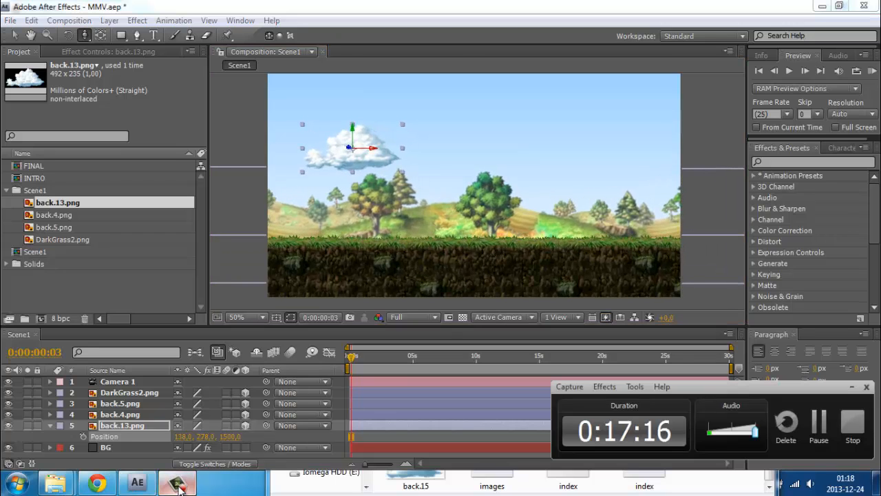
left_click(177, 484)
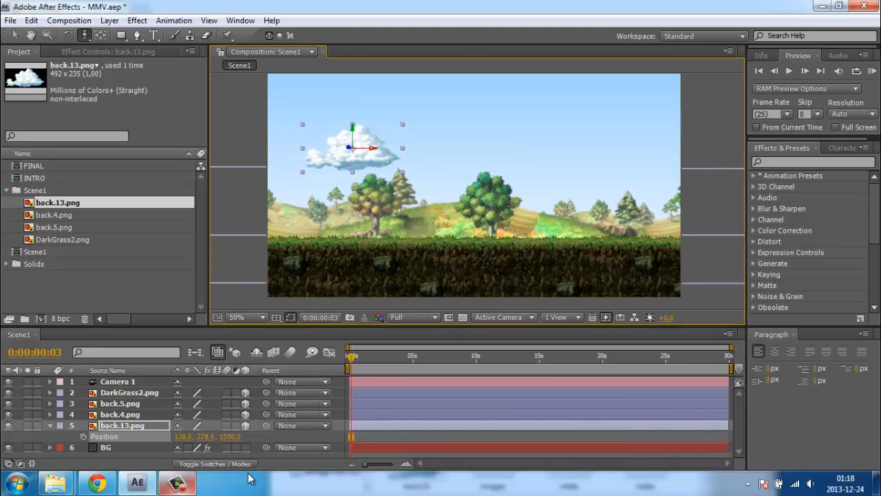
key("v")
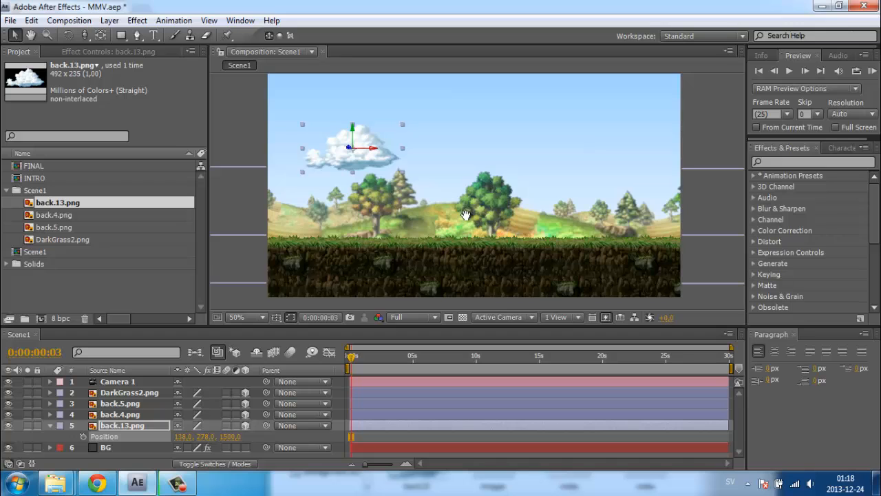
left_click_drag(455, 205, 467, 235)
key("c")
key("c")
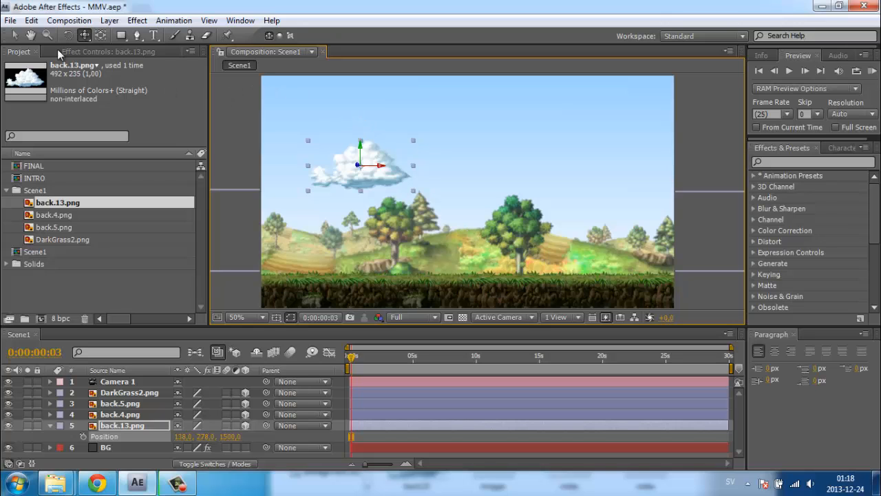
- Save the MMV.aep project under its existing name
left_click(11, 21)
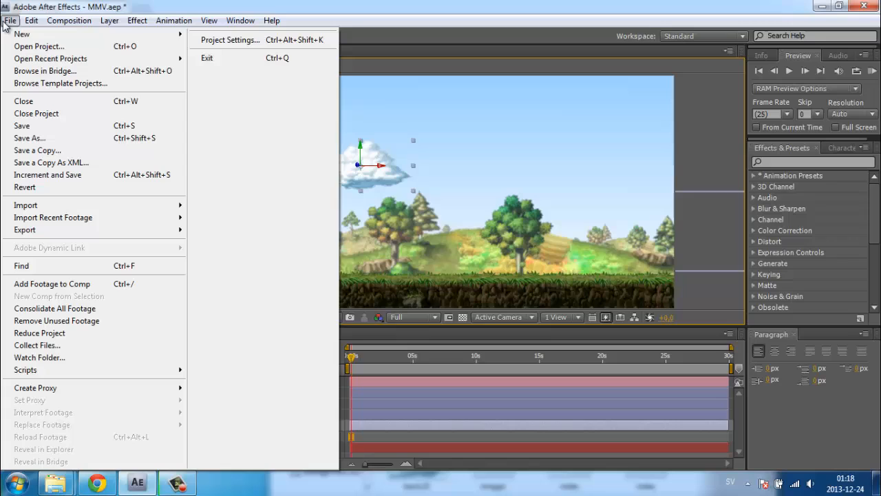
left_click(30, 126)
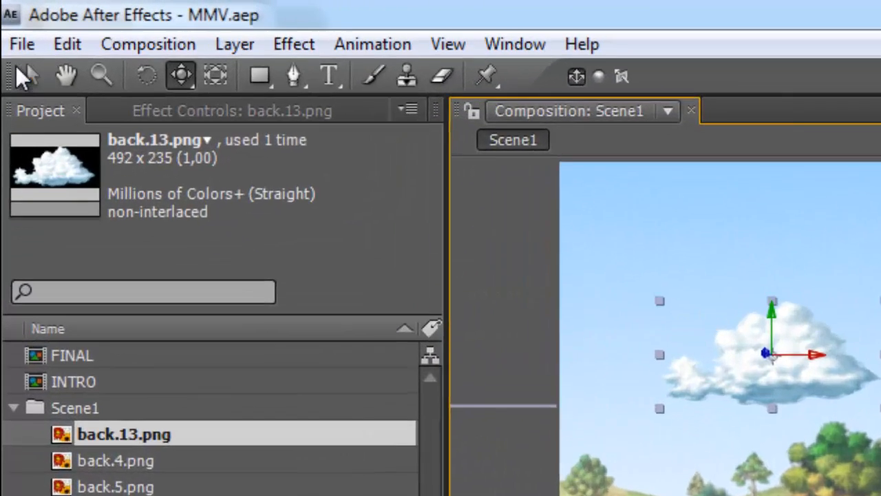
left_click(22, 44)
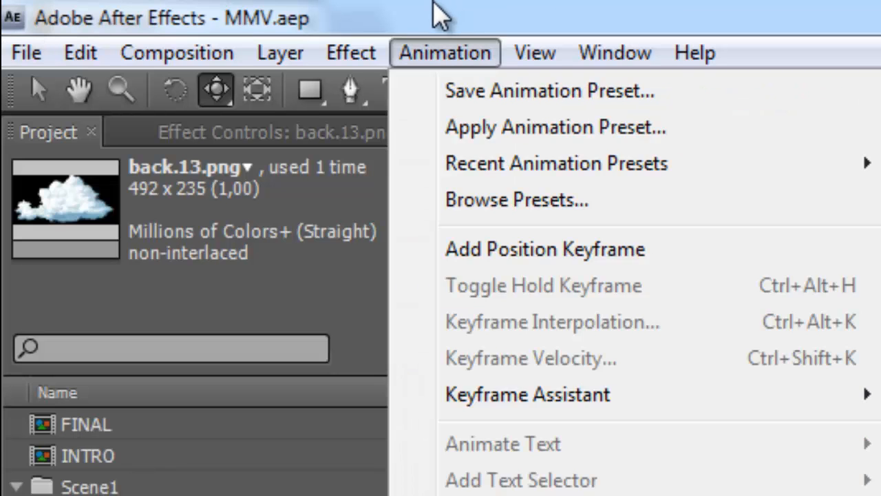
left_click(431, 3)
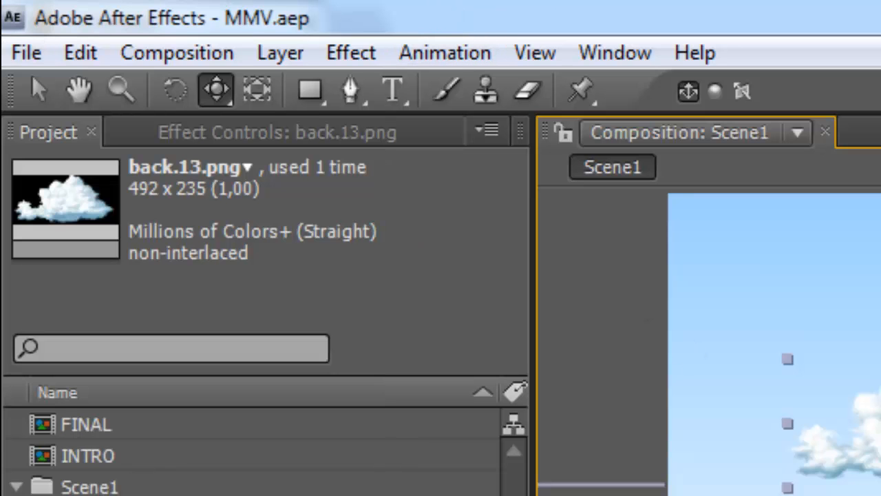